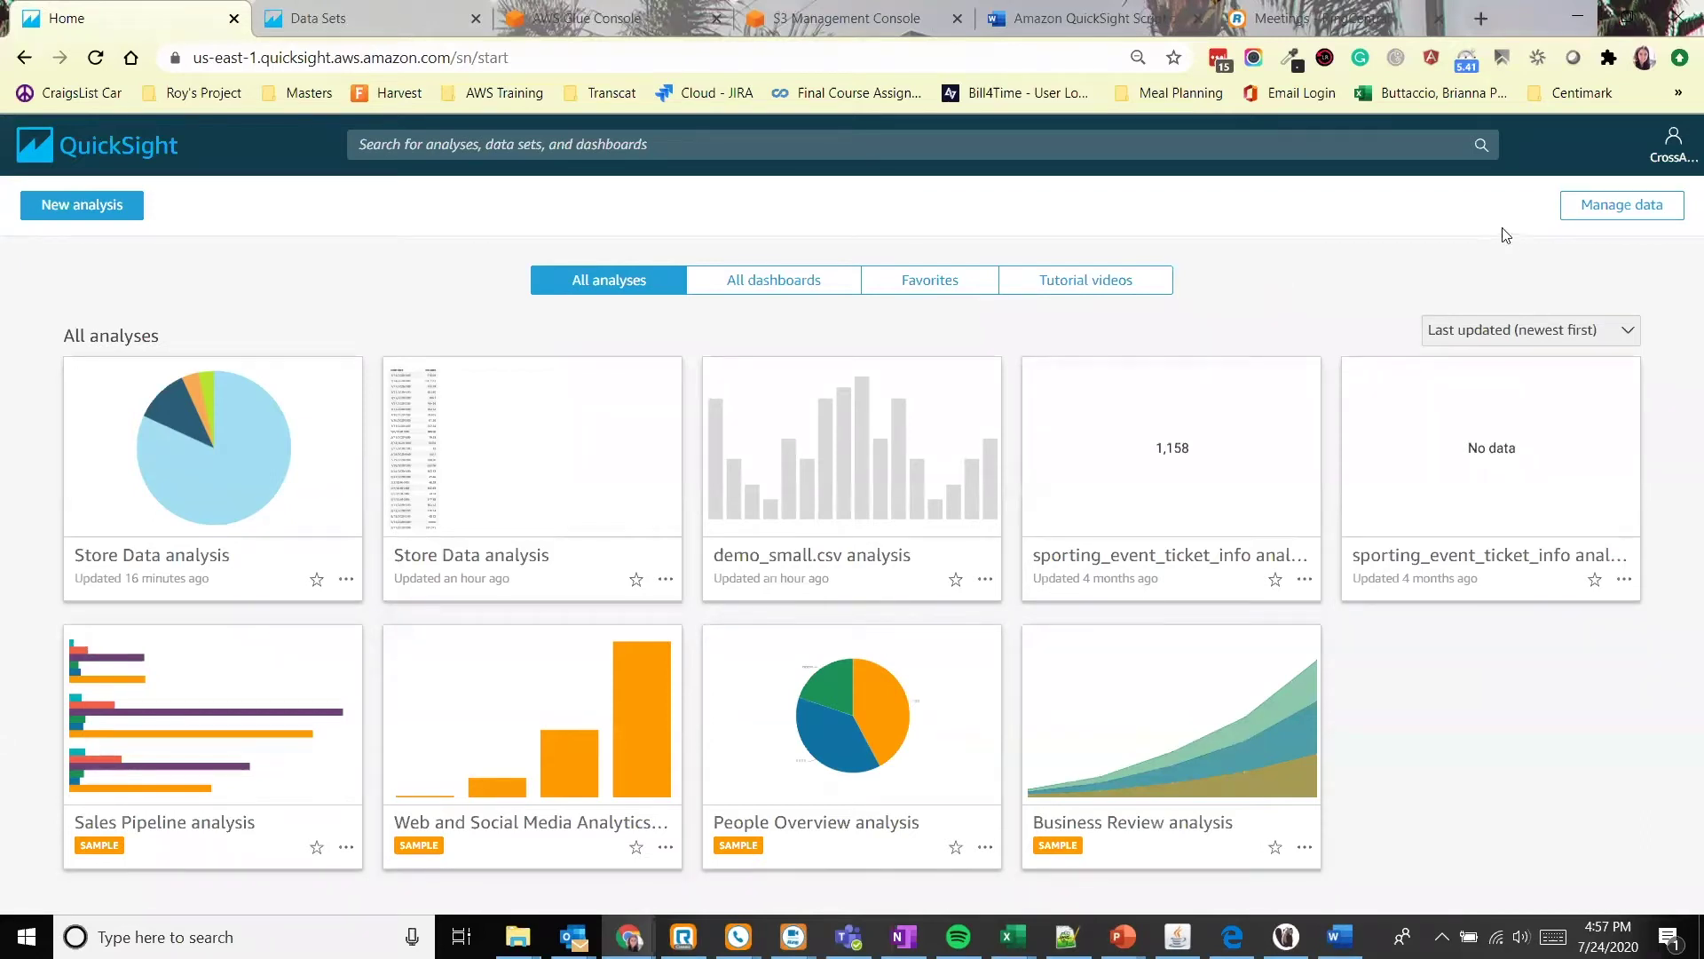
Open the latest Store Data analysis and scroll down to check its net sales by customer pie chart.
{"action": "left_click", "coordinate": [254, 432]}
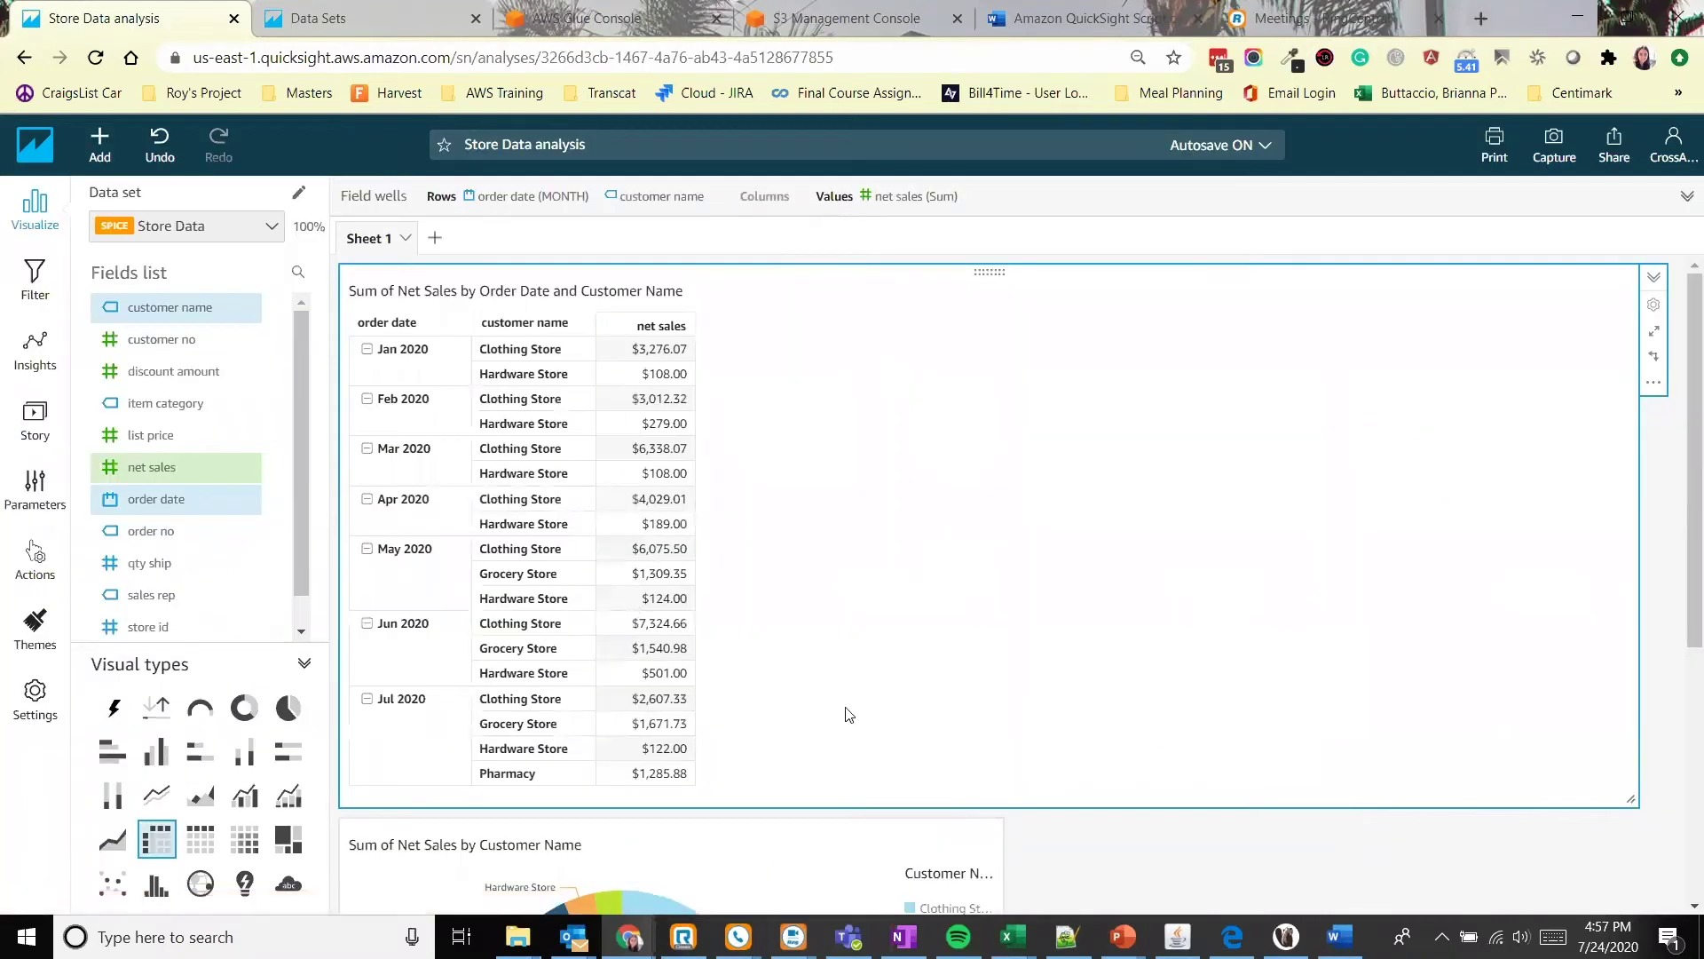
{"action": "scroll", "coordinate": [1083, 843], "scroll_direction": "down", "scroll_amount": 4}
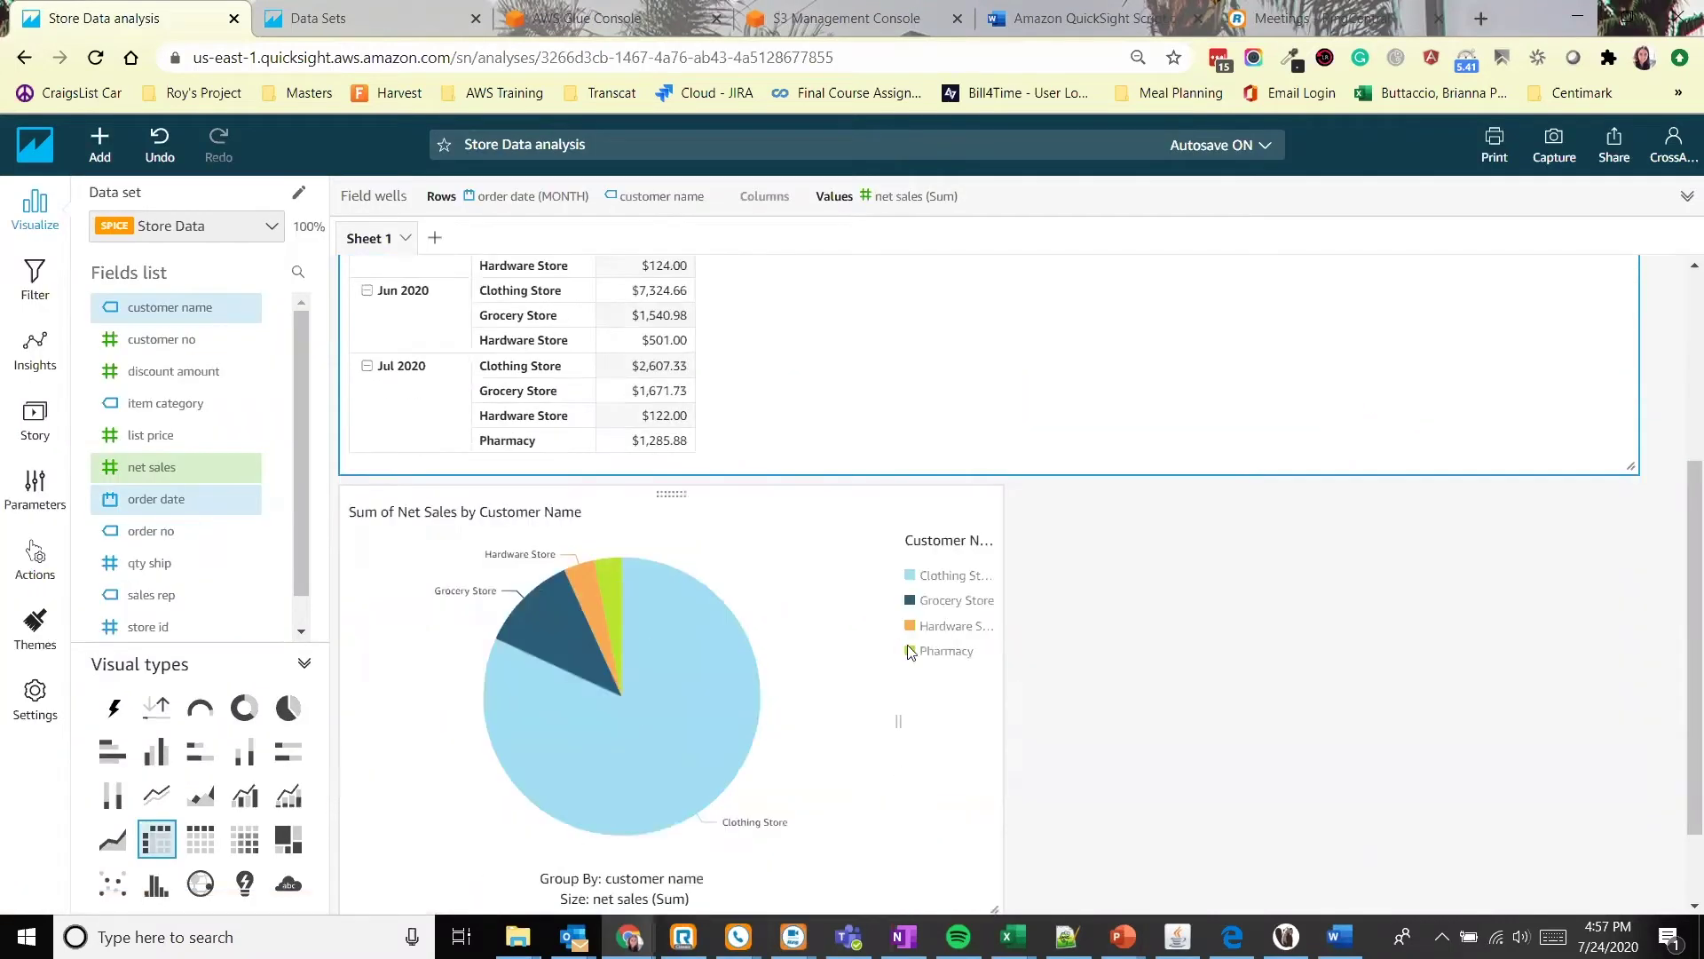
{"action": "scroll", "coordinate": [1214, 655], "scroll_direction": "up", "scroll_amount": 4}
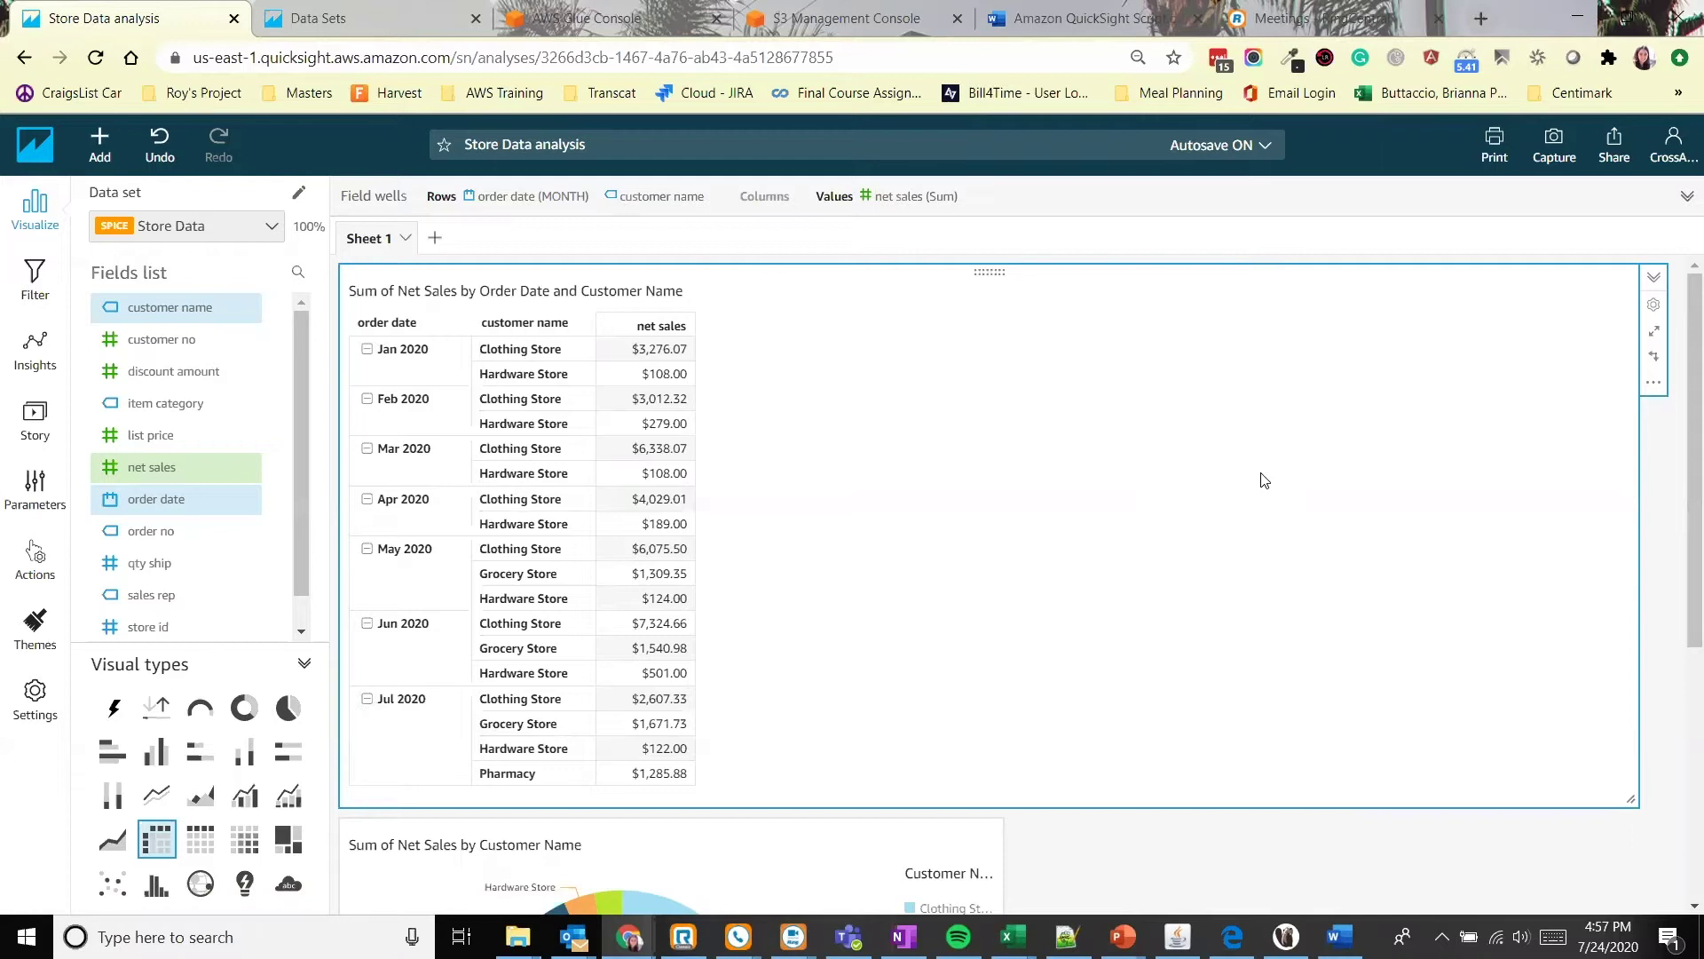
Create a new filter on the order date field and open it for editing.
{"action": "left_click", "coordinate": [36, 282]}
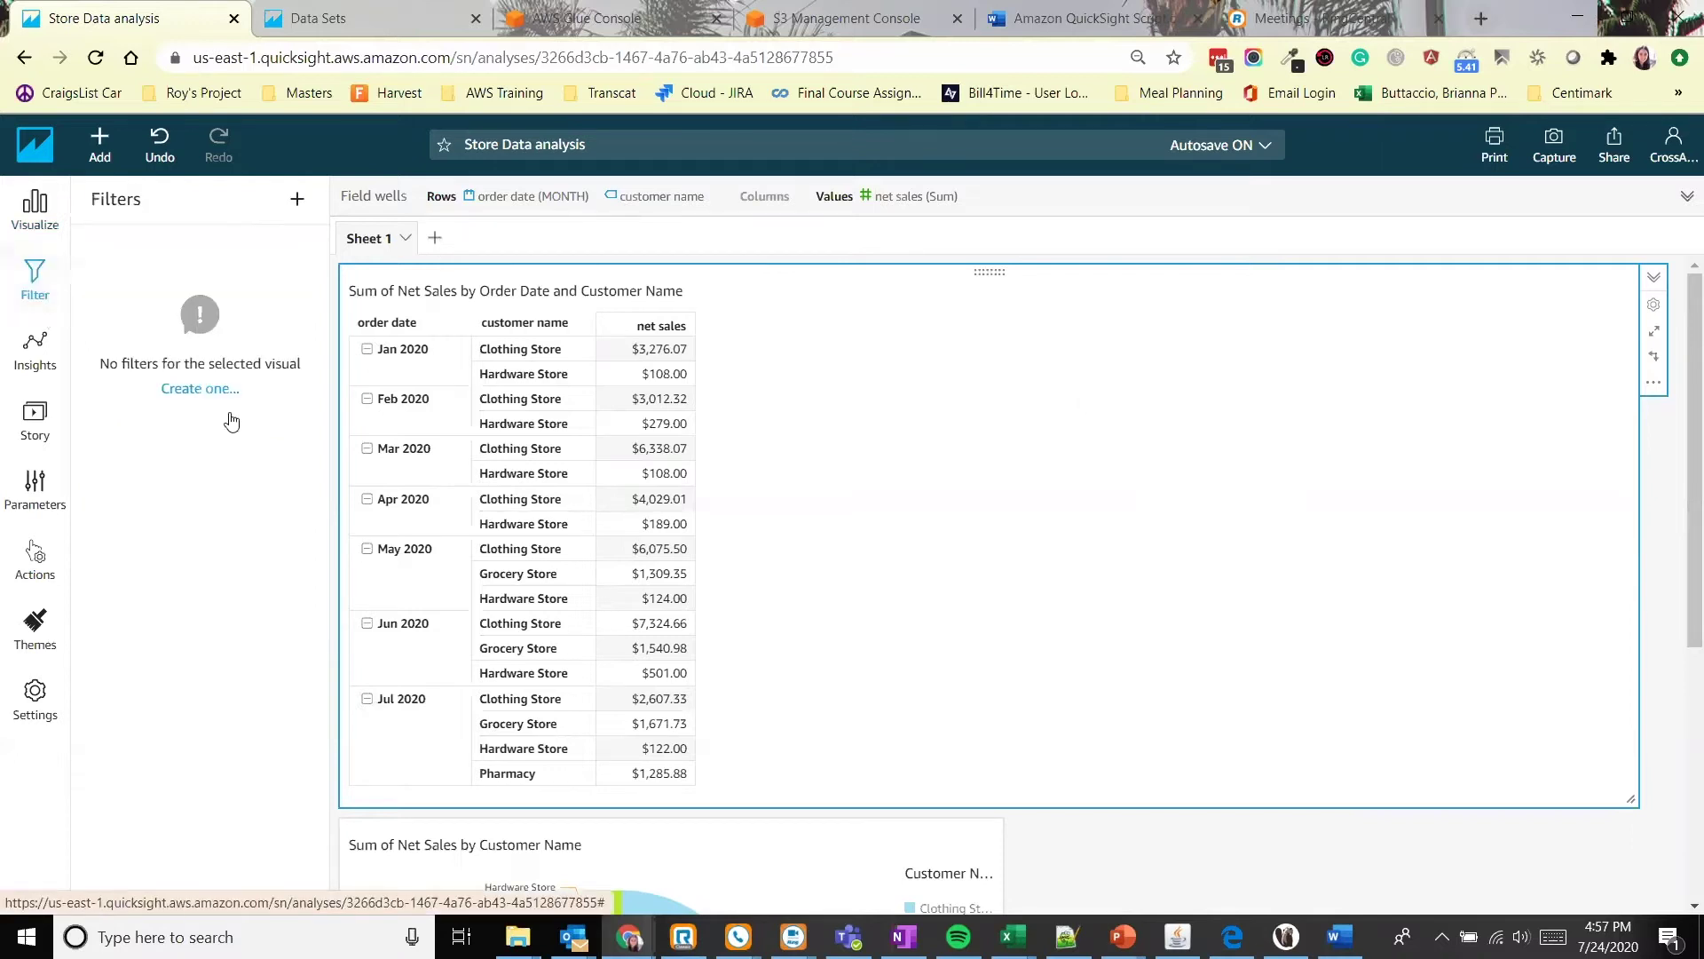
{"action": "left_click", "coordinate": [198, 389]}
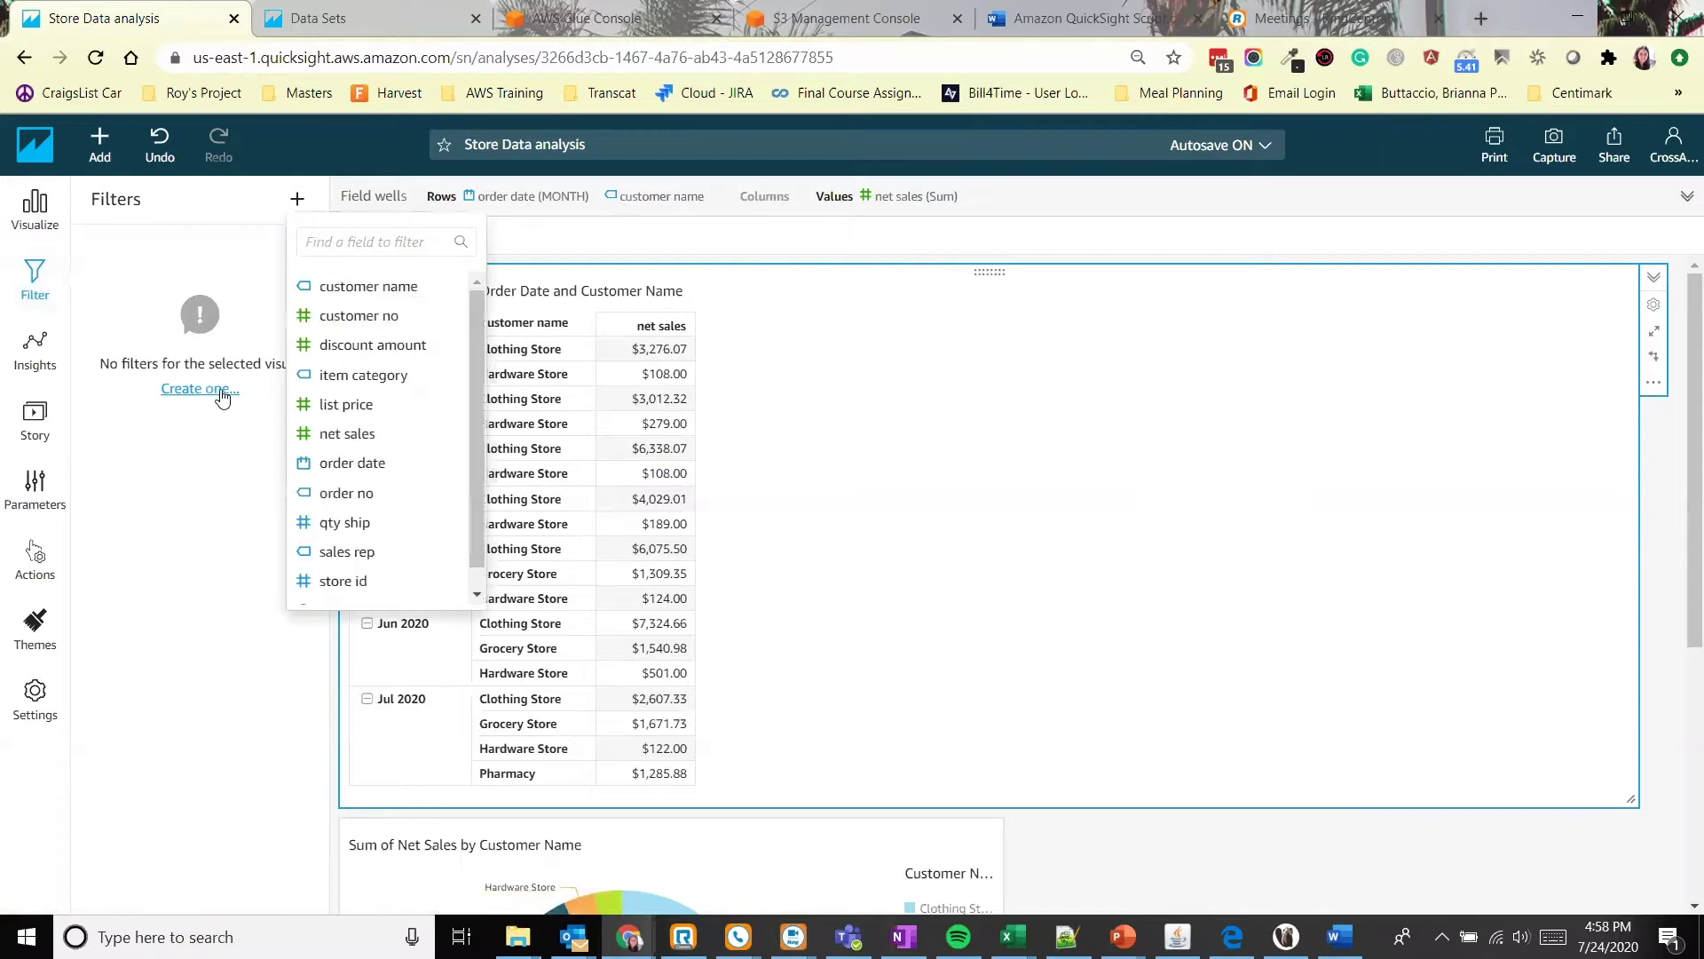
{"action": "left_click", "coordinate": [360, 465]}
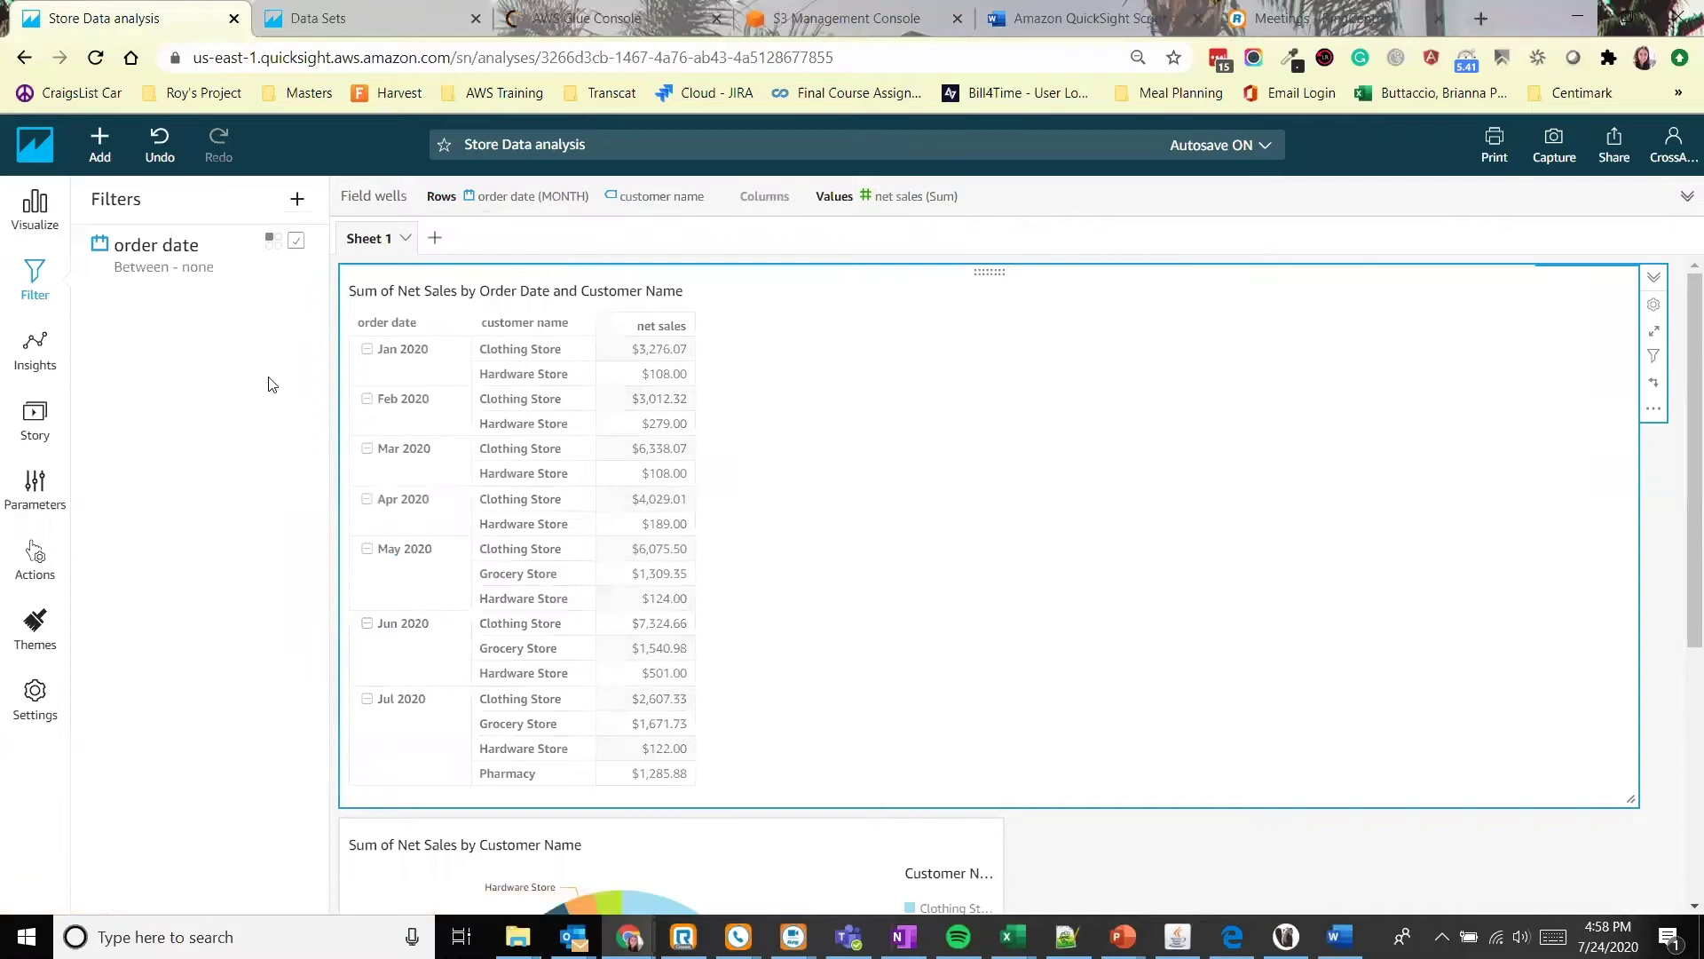
{"action": "left_click", "coordinate": [189, 254]}
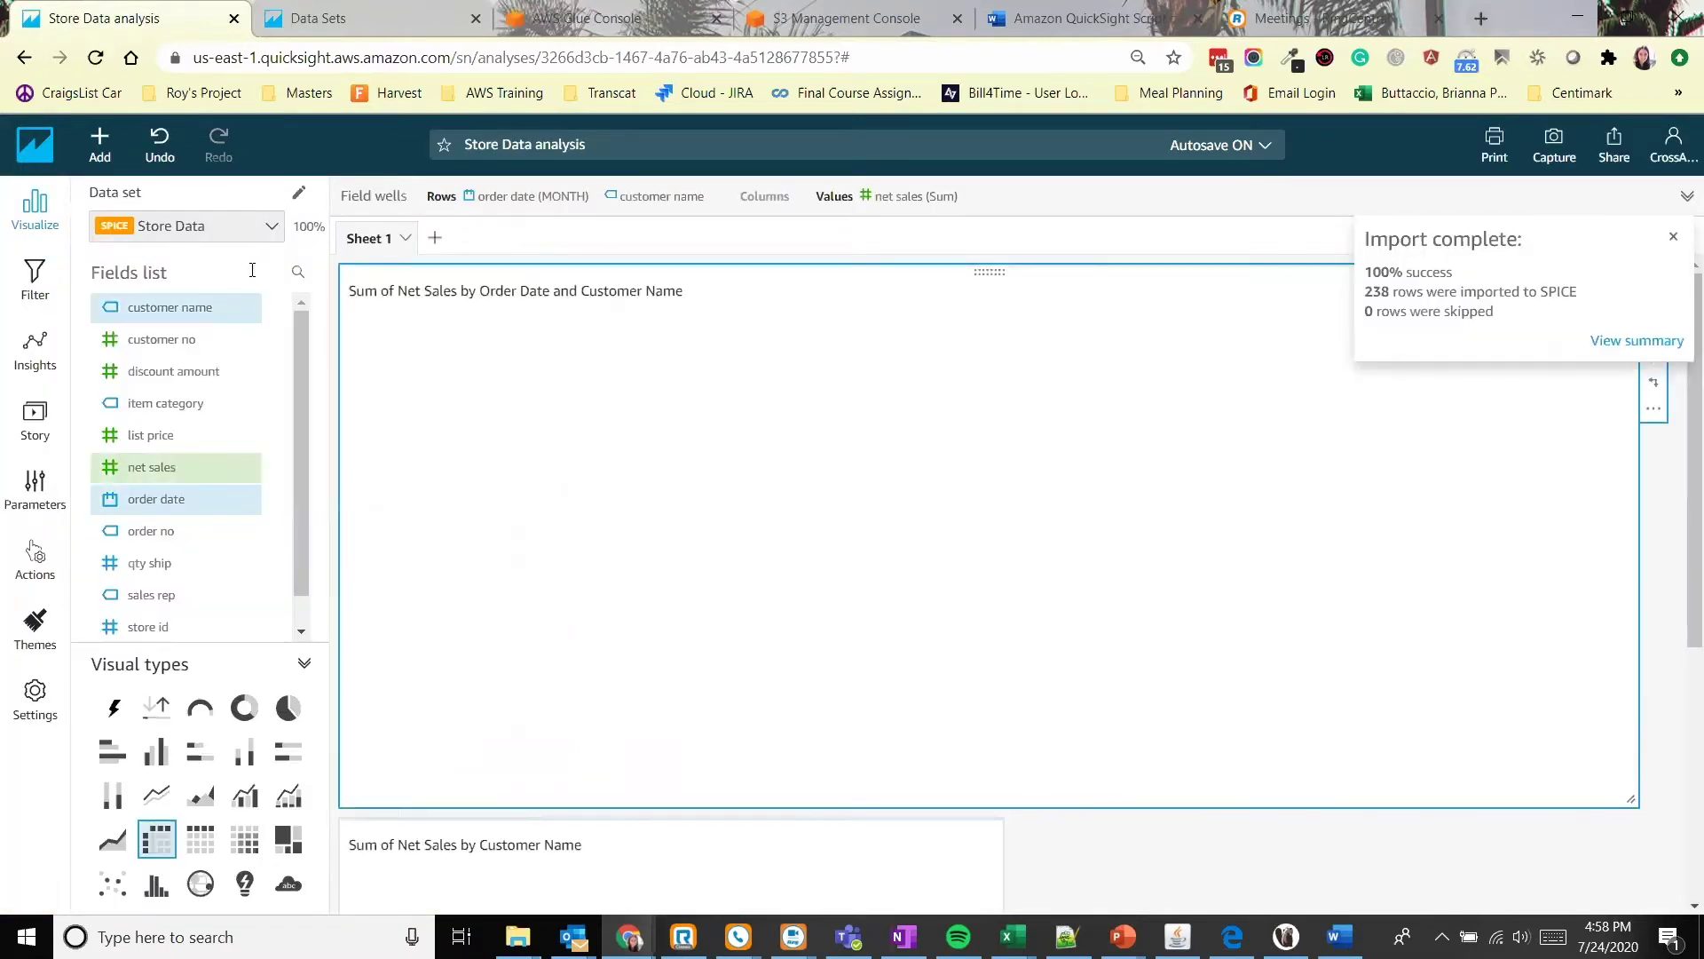
{"action": "left_click", "coordinate": [35, 279]}
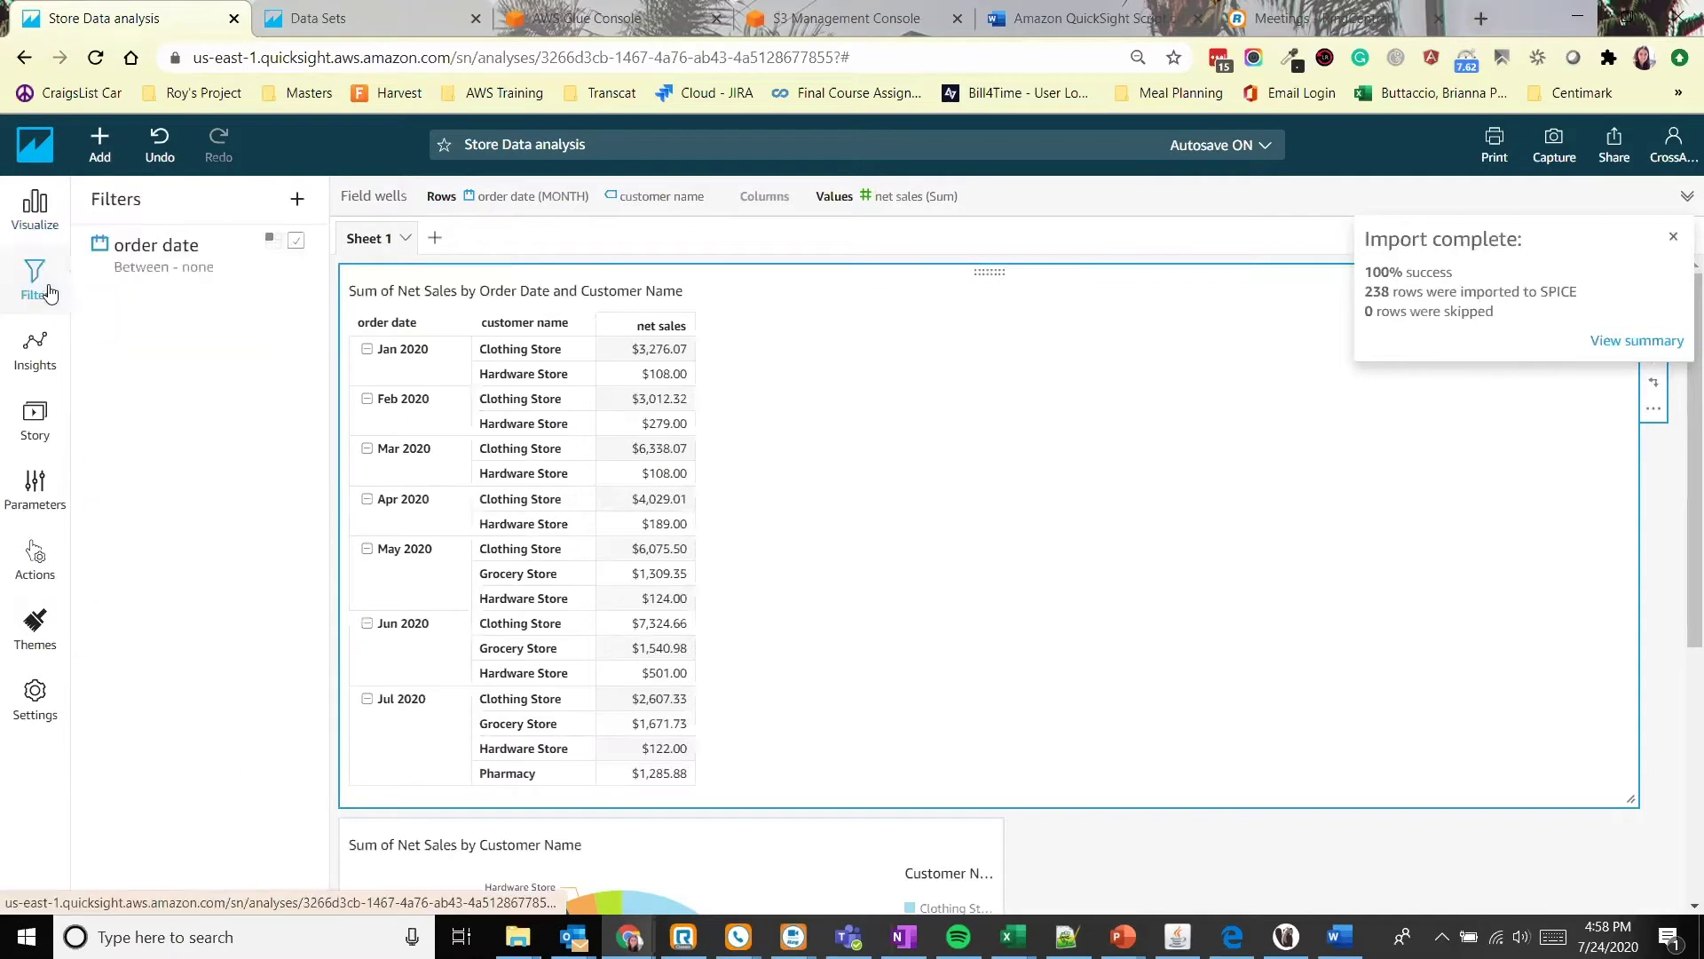
{"action": "left_click", "coordinate": [147, 260]}
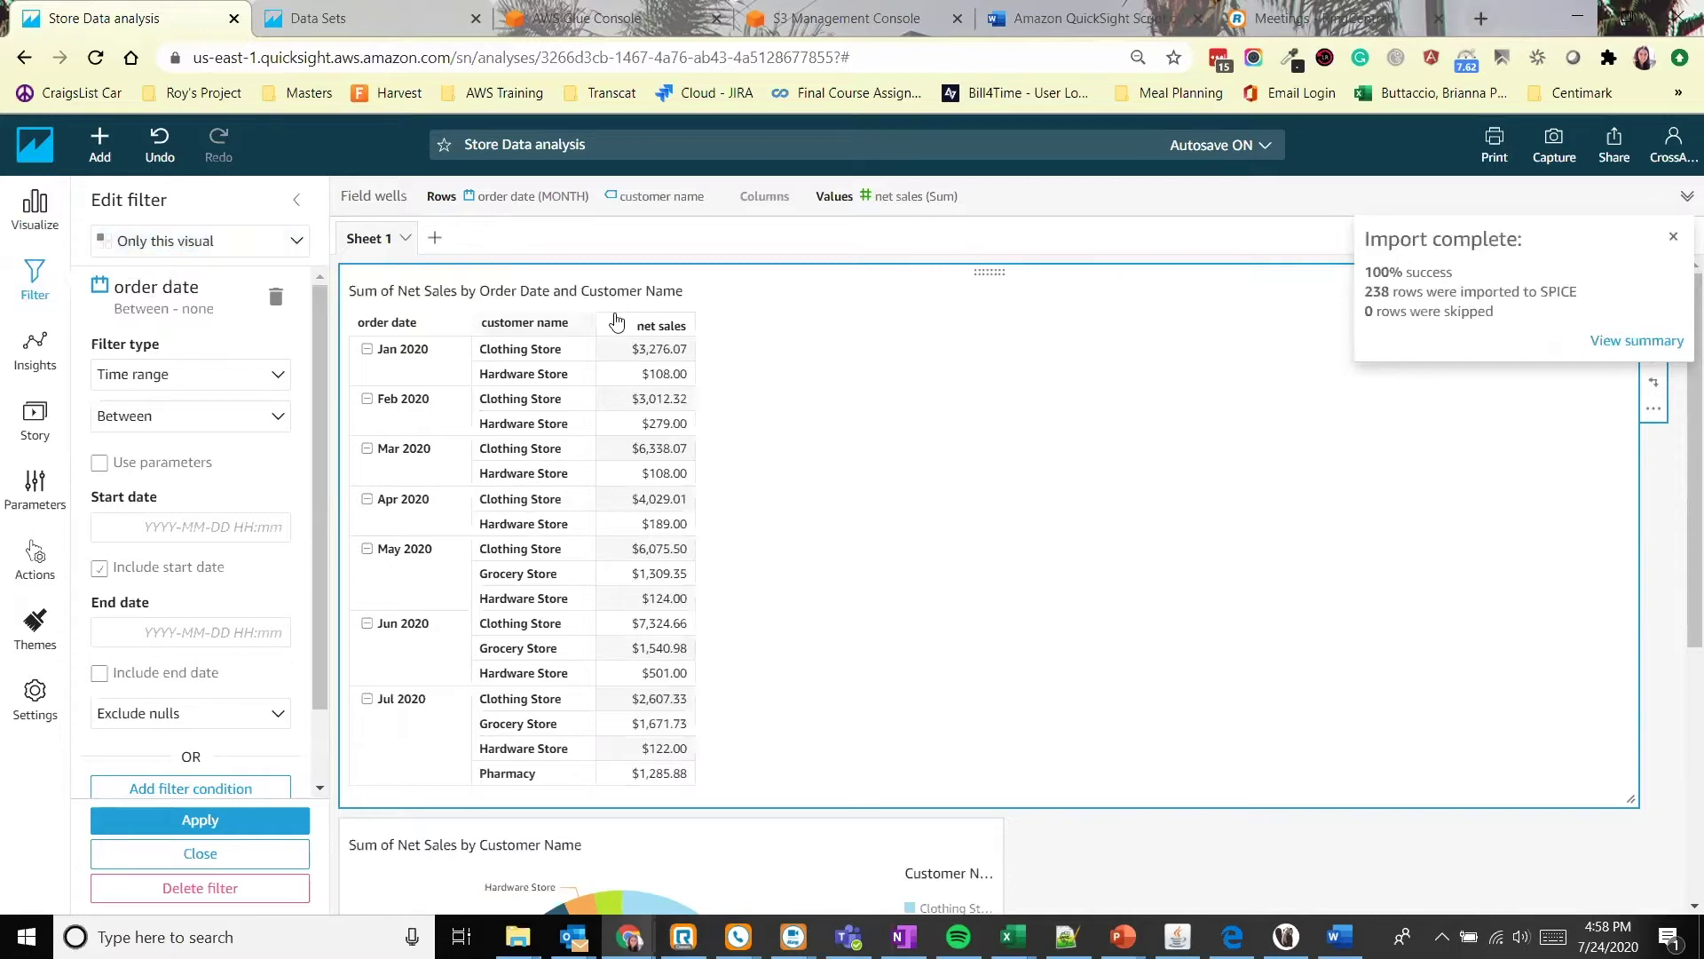
Change the order date filter's scope to apply to all visuals.
{"action": "left_click", "coordinate": [290, 241]}
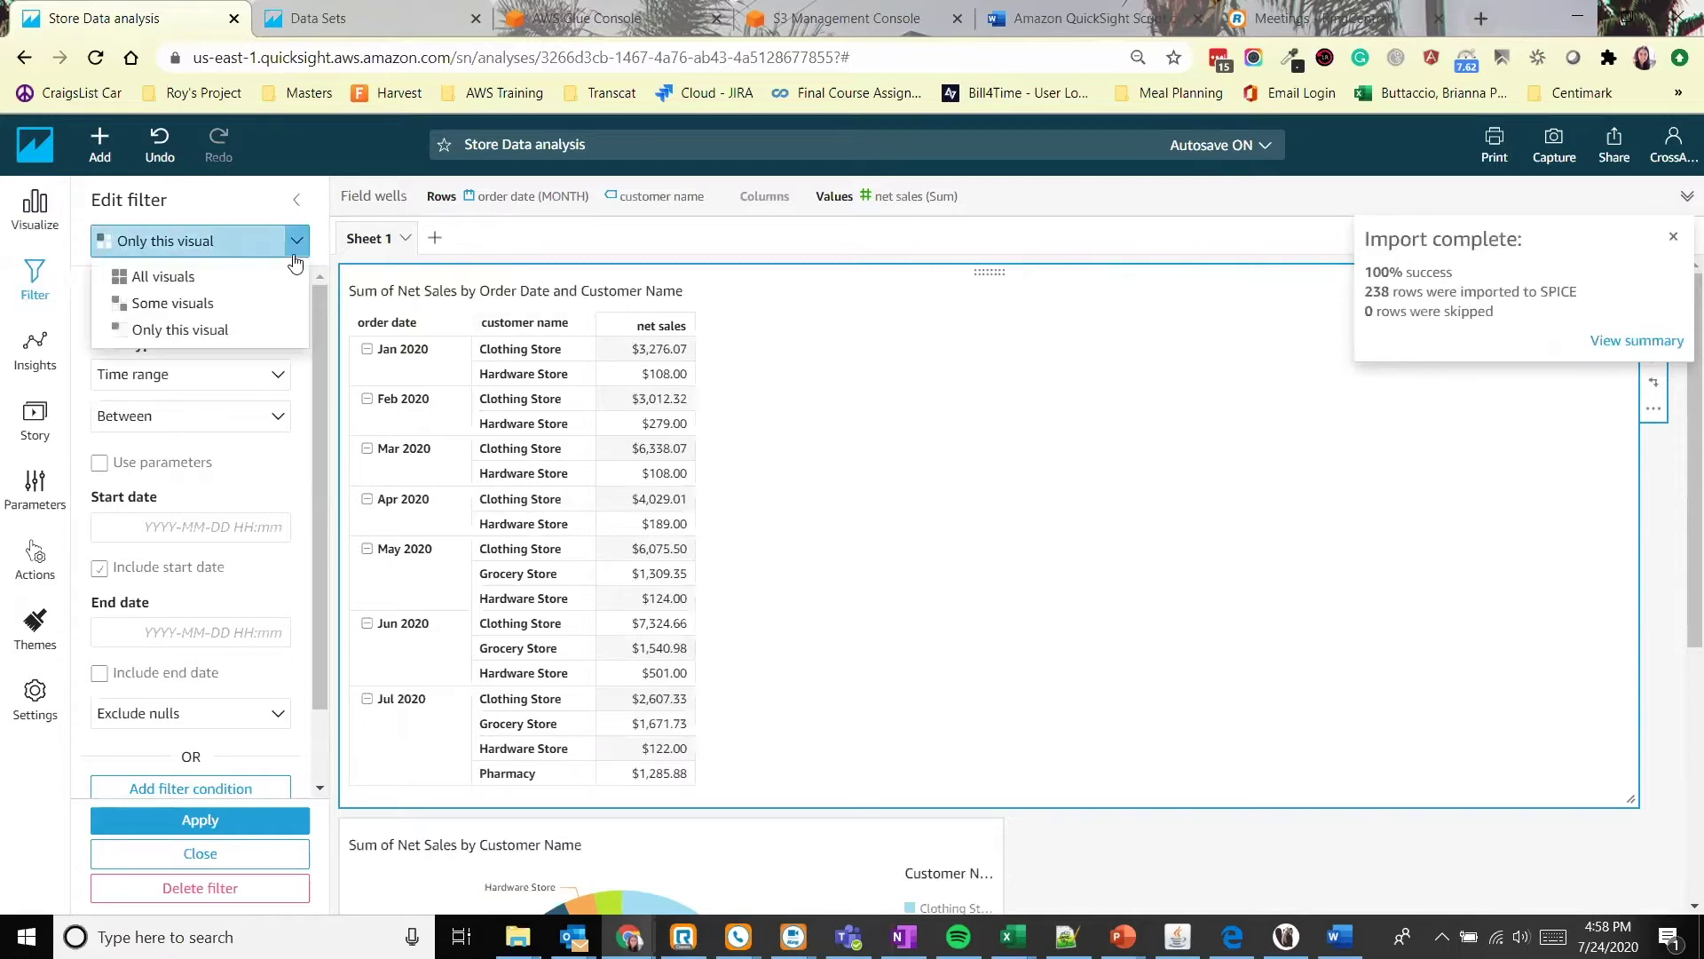
{"action": "left_click", "coordinate": [241, 278]}
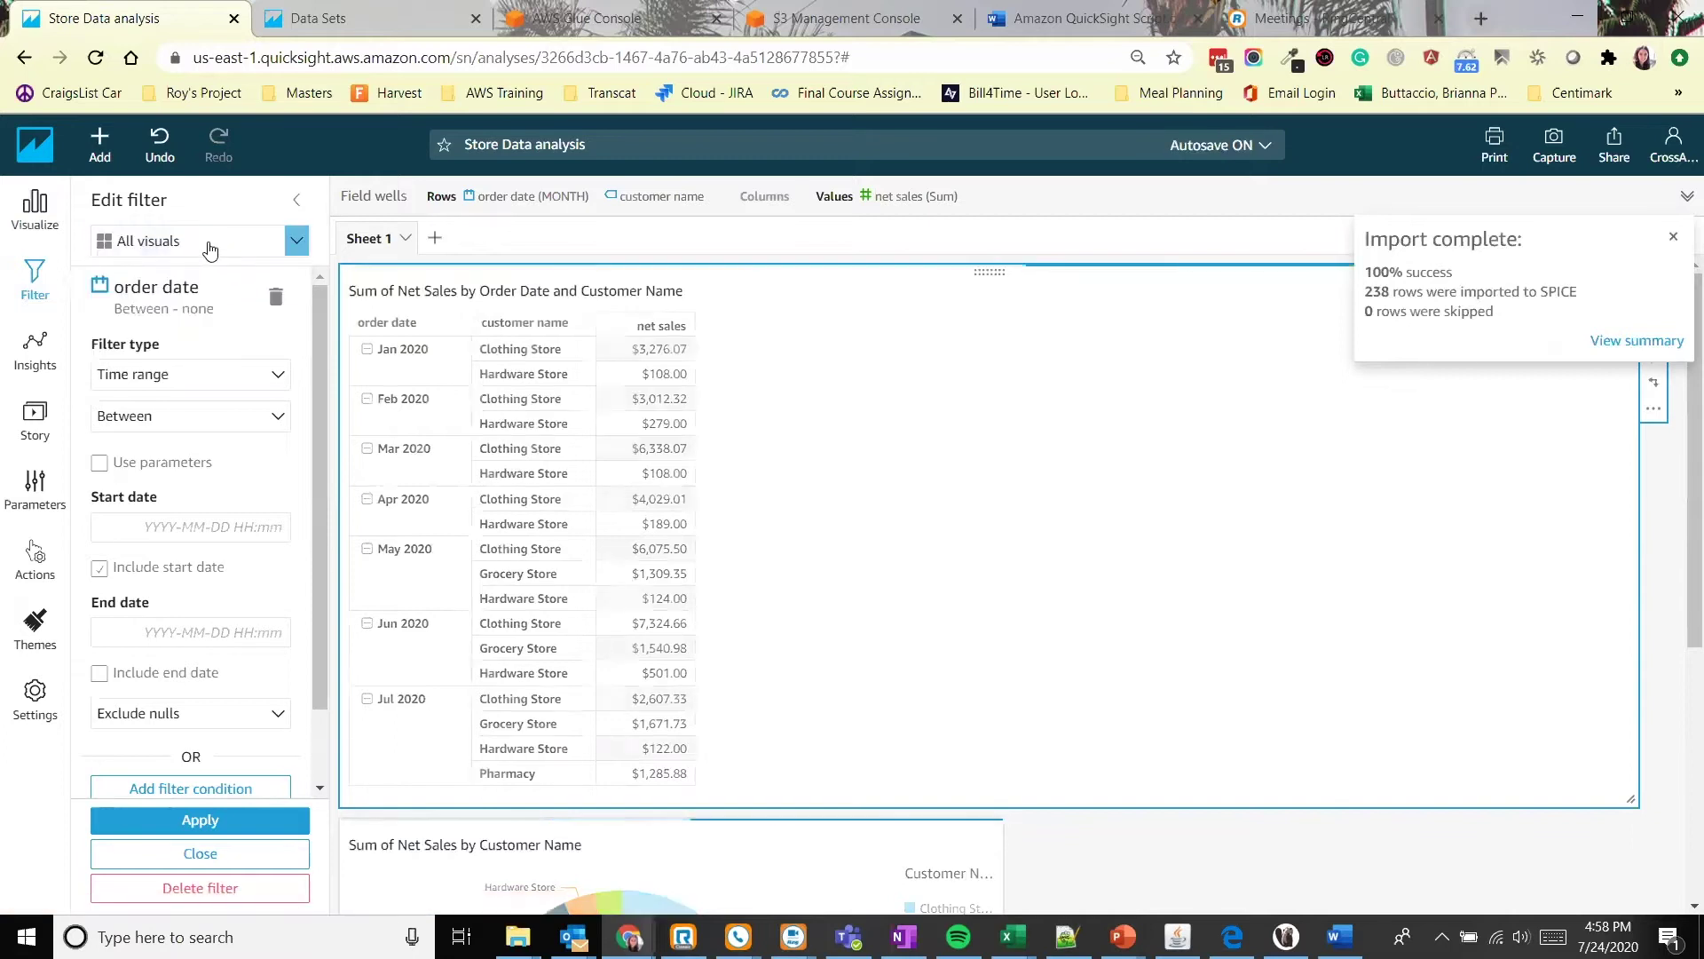
{"action": "scroll", "coordinate": [204, 330], "scroll_direction": "down", "scroll_amount": 1}
{"action": "scroll", "coordinate": [251, 329], "scroll_direction": "up", "scroll_amount": 1}
Set the filter to relative dates, Last 4 months, and apply it.
{"action": "left_click", "coordinate": [242, 376]}
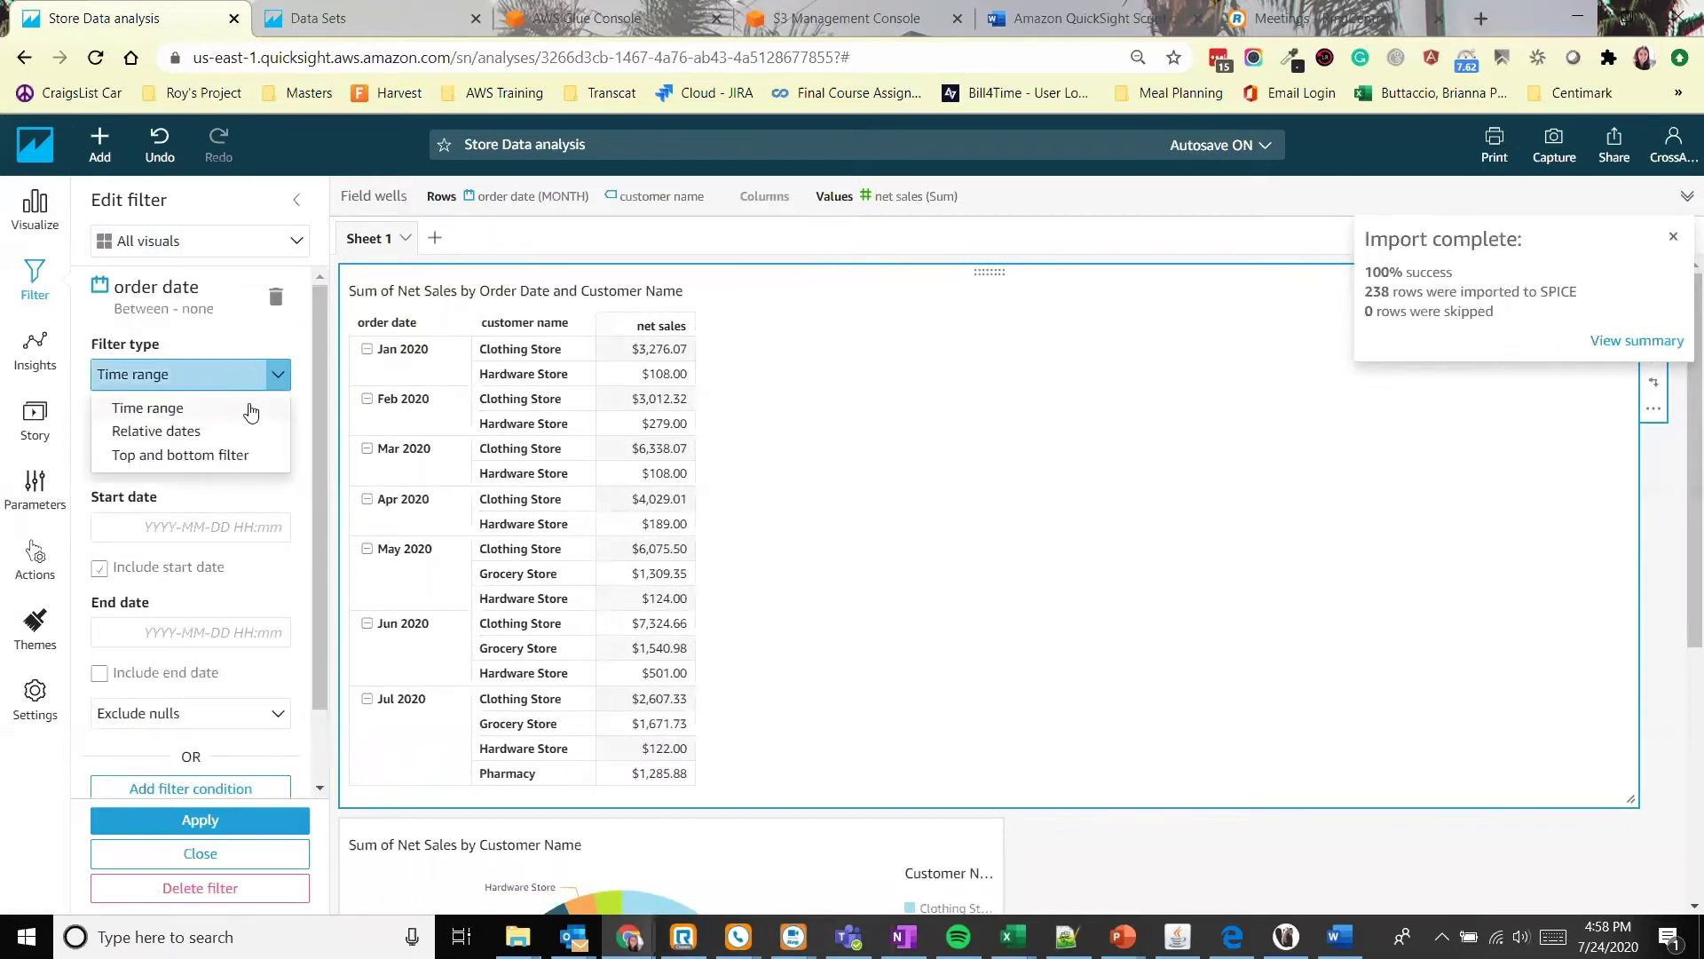
{"action": "left_click", "coordinate": [198, 432]}
{"action": "left_click", "coordinate": [196, 431]}
{"action": "left_click", "coordinate": [201, 497]}
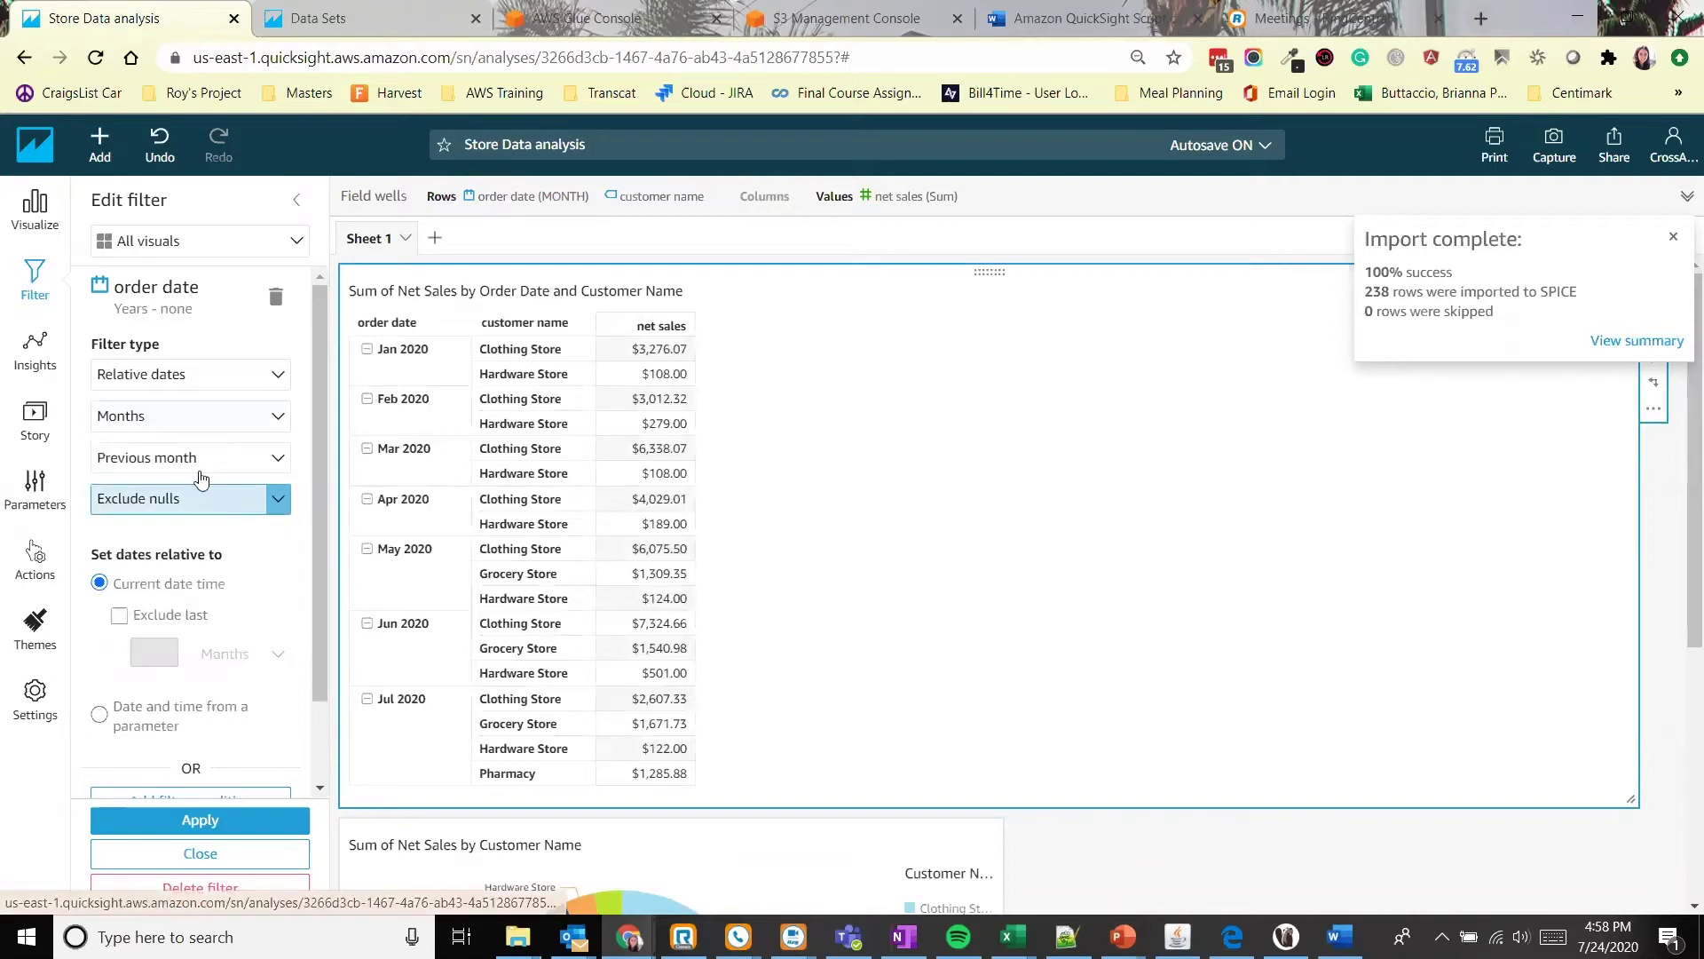
{"action": "left_click", "coordinate": [196, 463]}
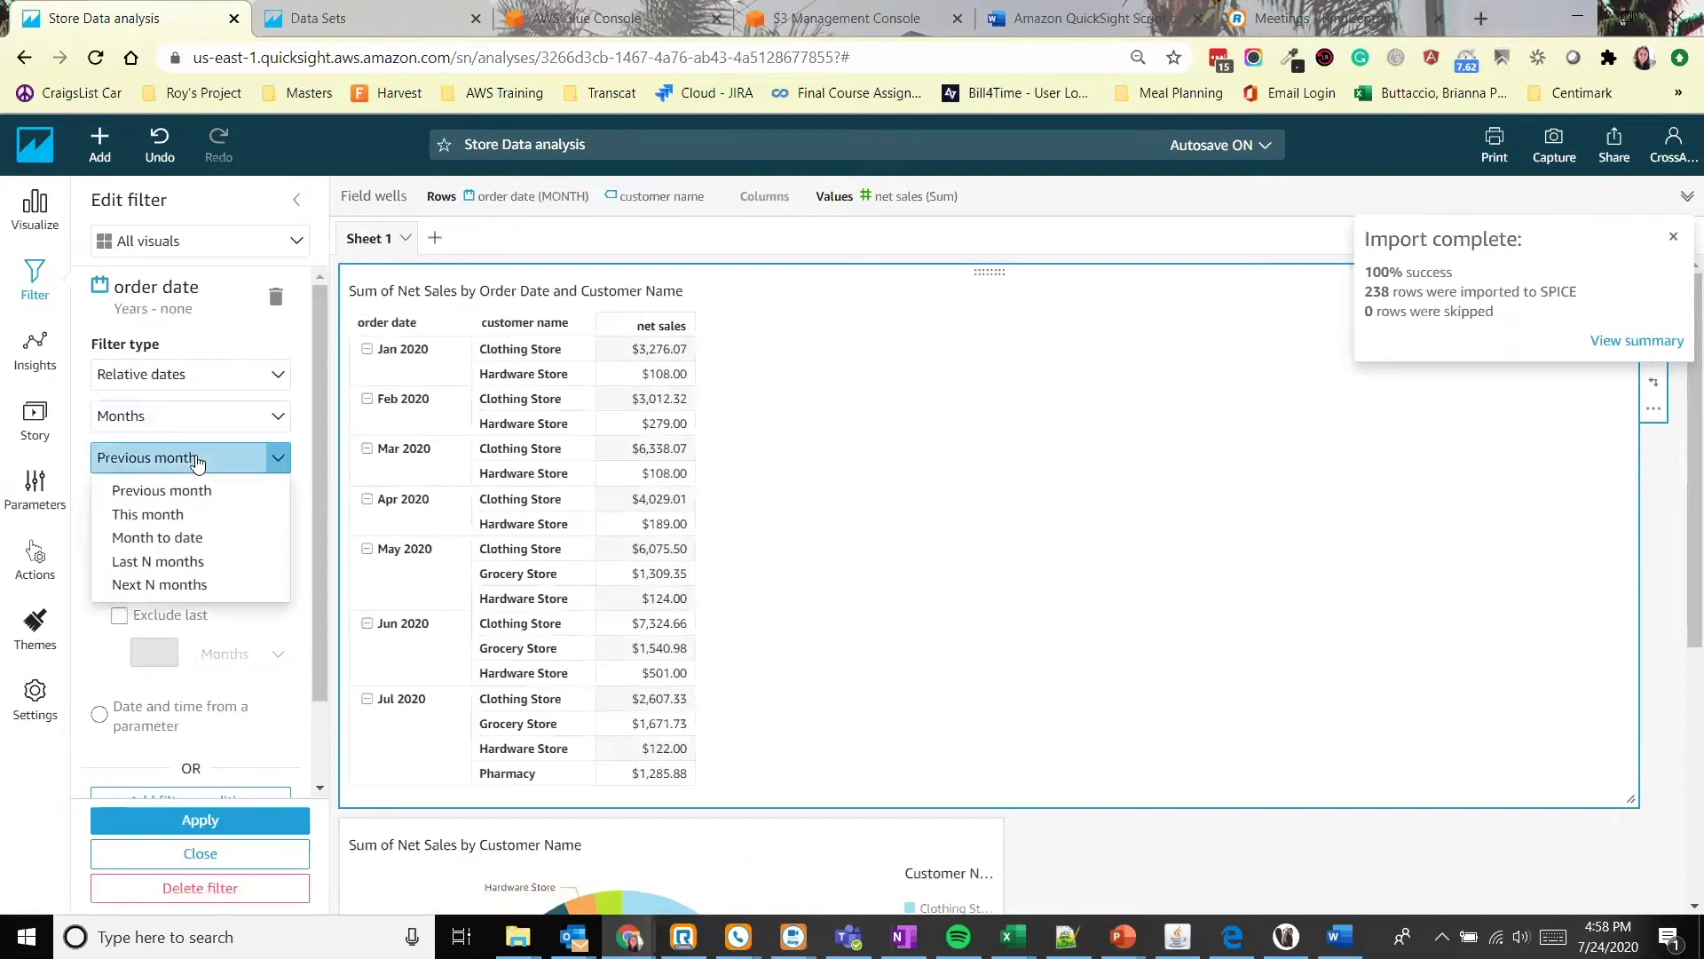
{"action": "left_click", "coordinate": [183, 561]}
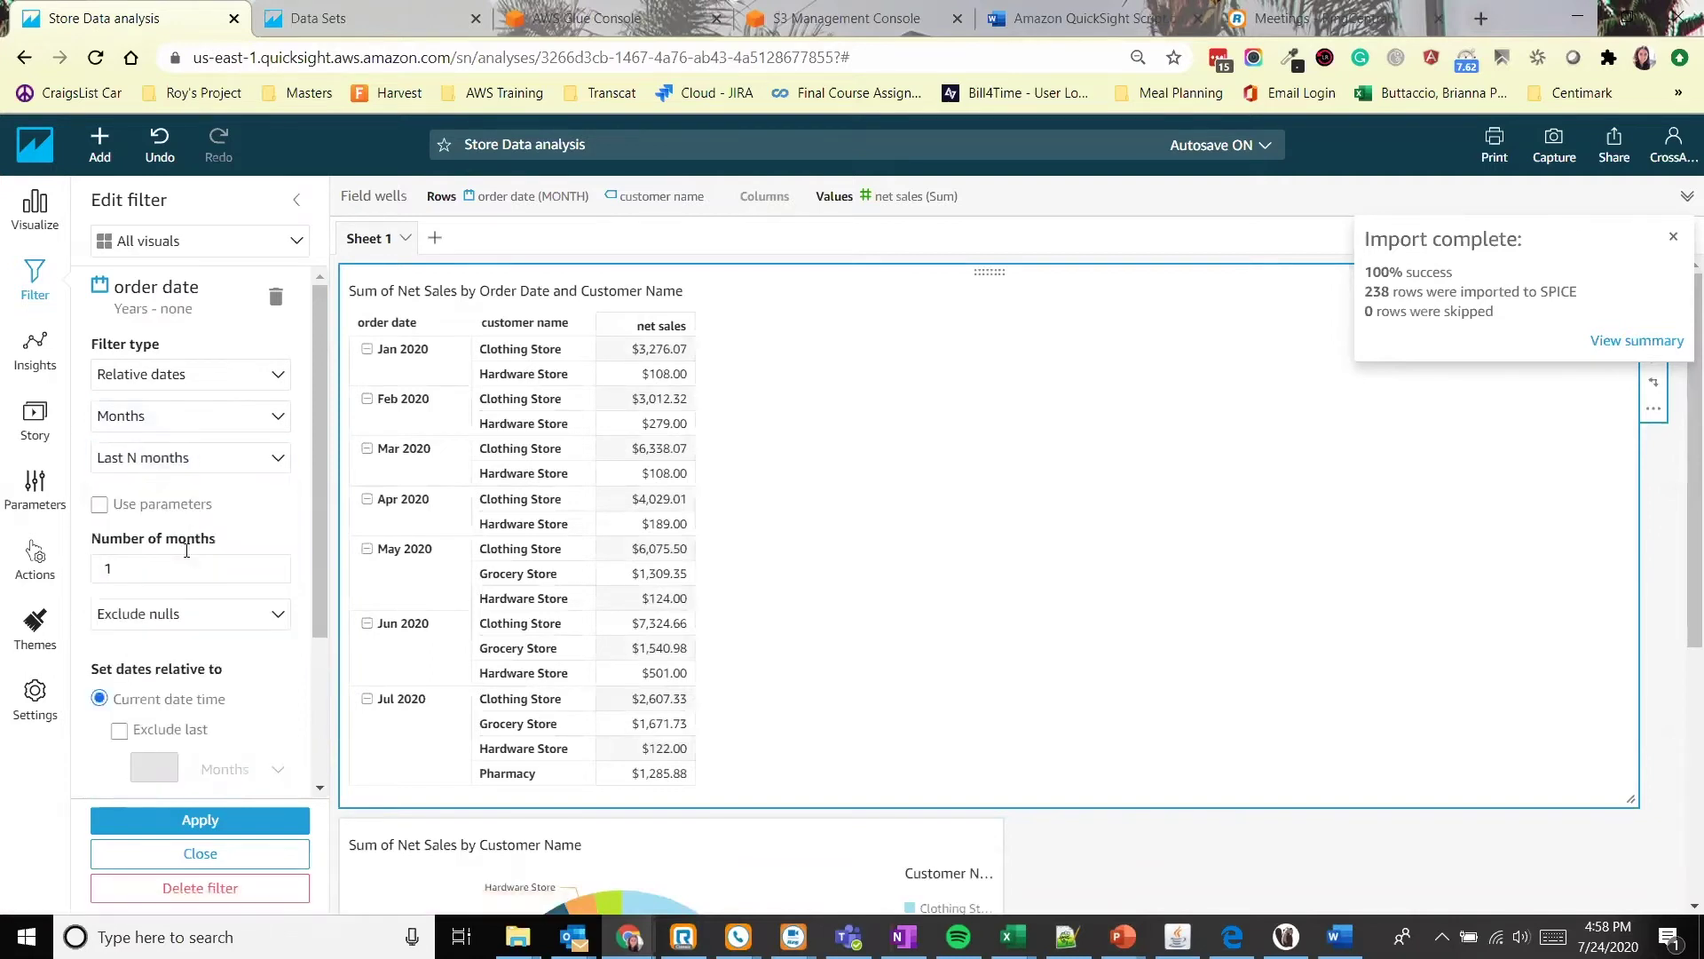
{"action": "double_click", "coordinate": [187, 568]}
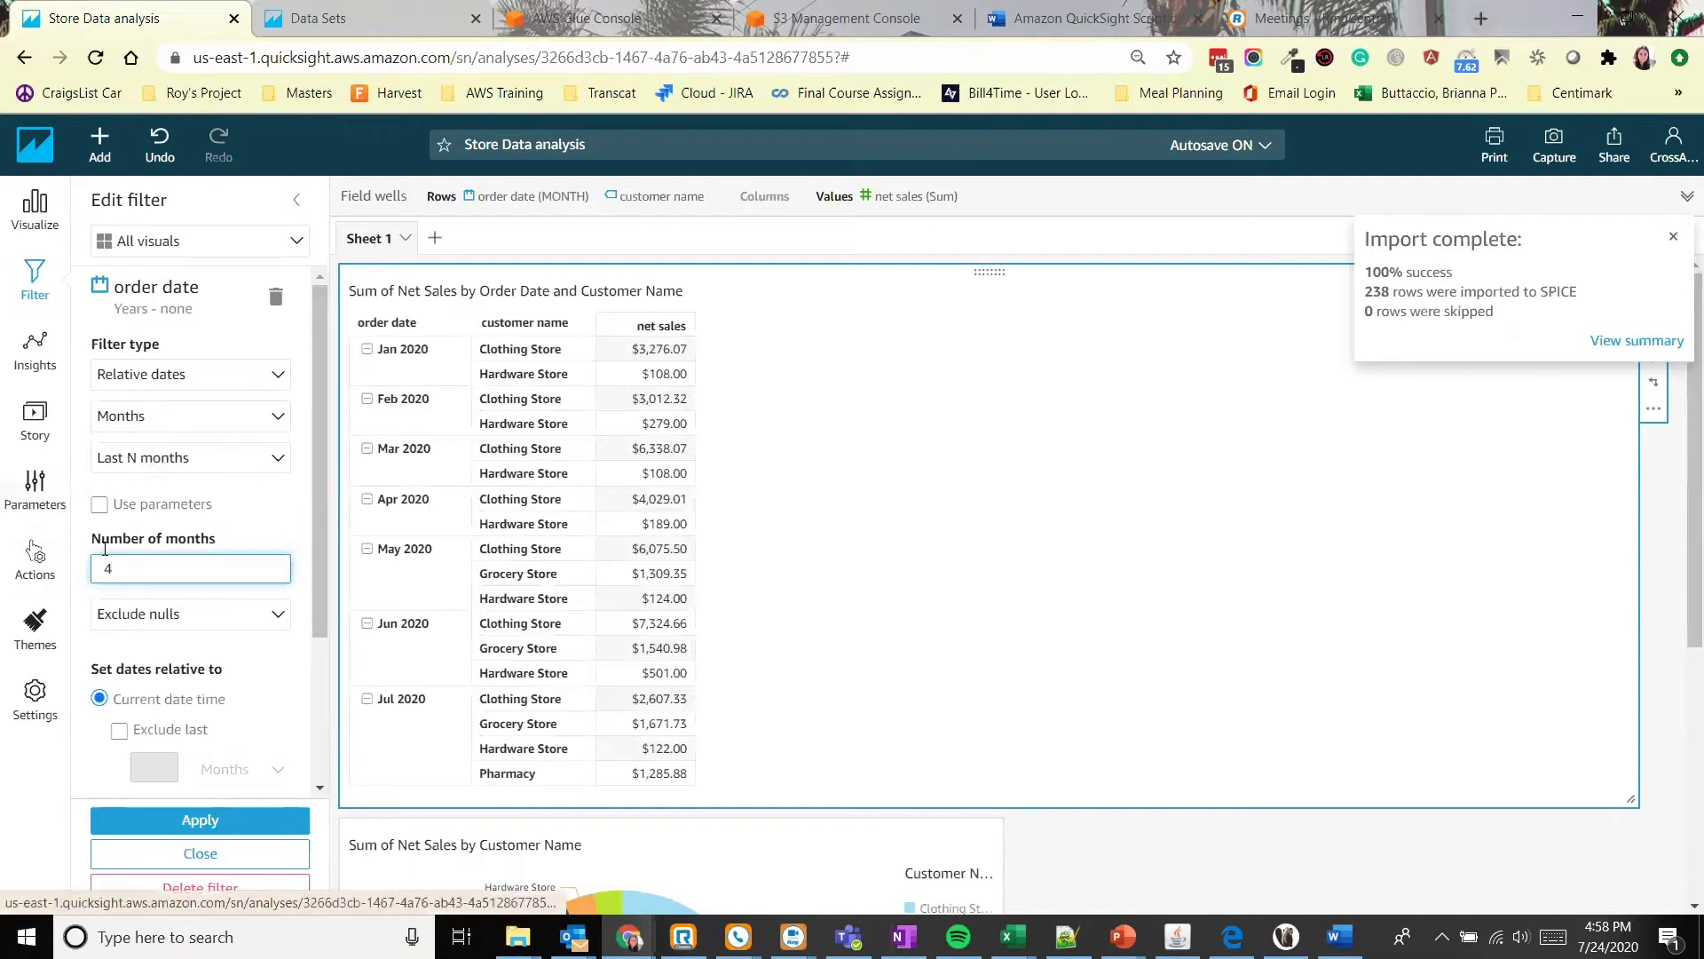
{"action": "left_click", "coordinate": [164, 820]}
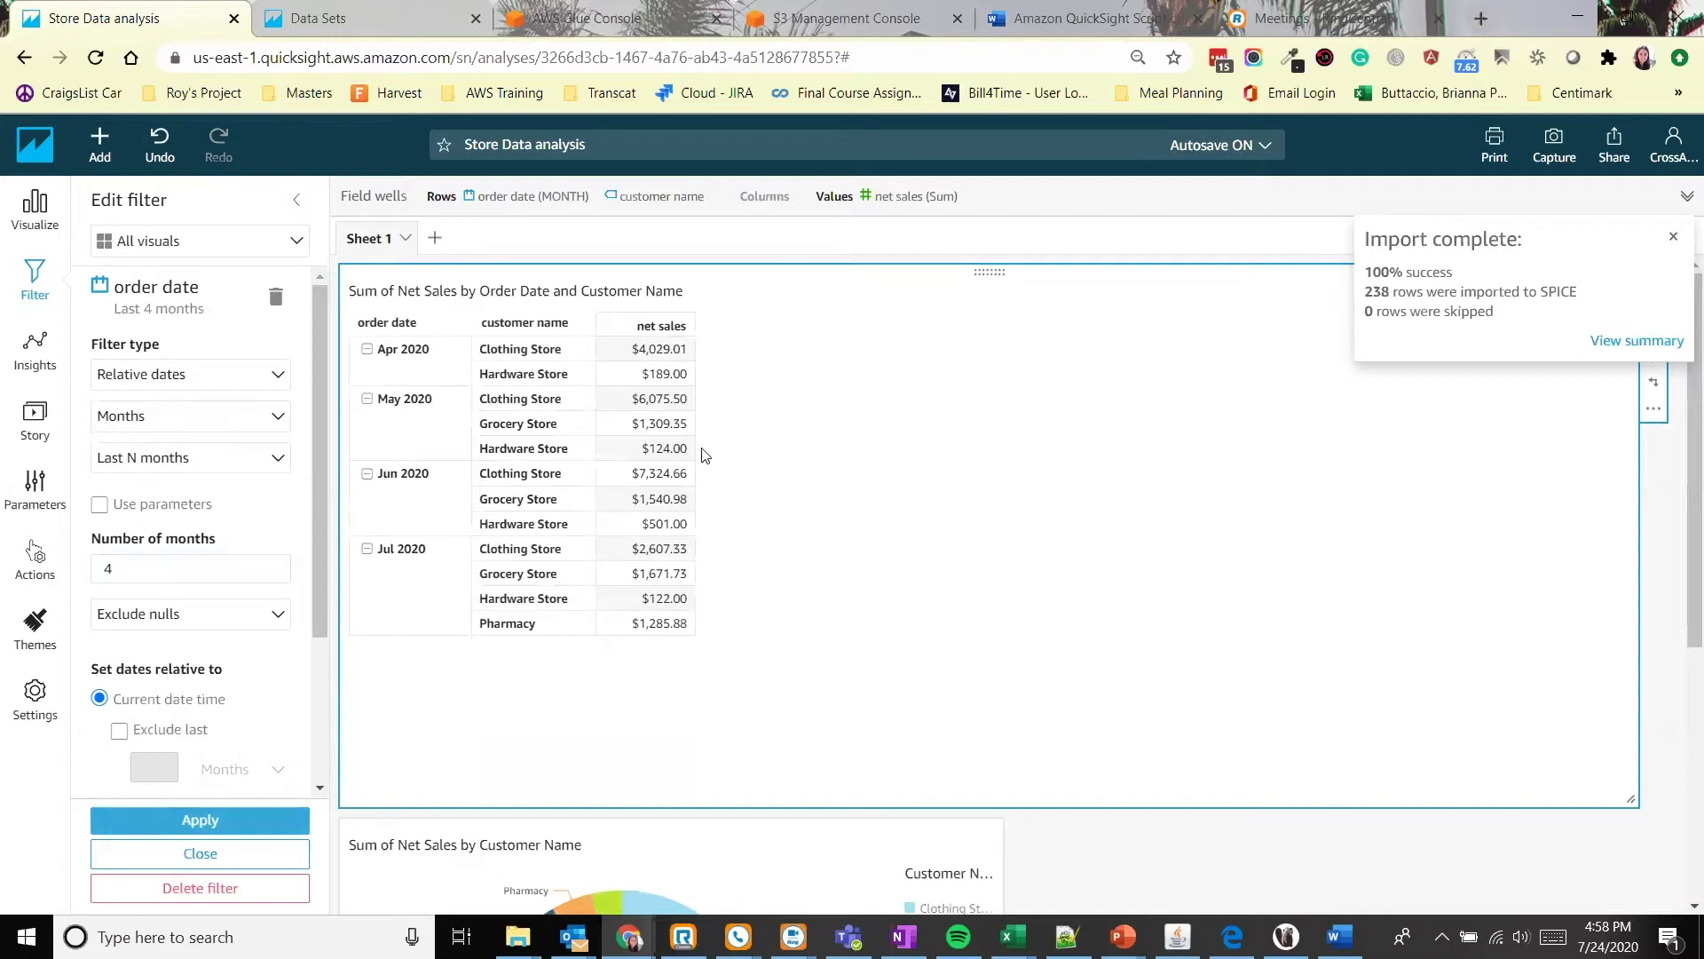
{"action": "scroll", "coordinate": [1223, 907], "scroll_direction": "down", "scroll_amount": 4}
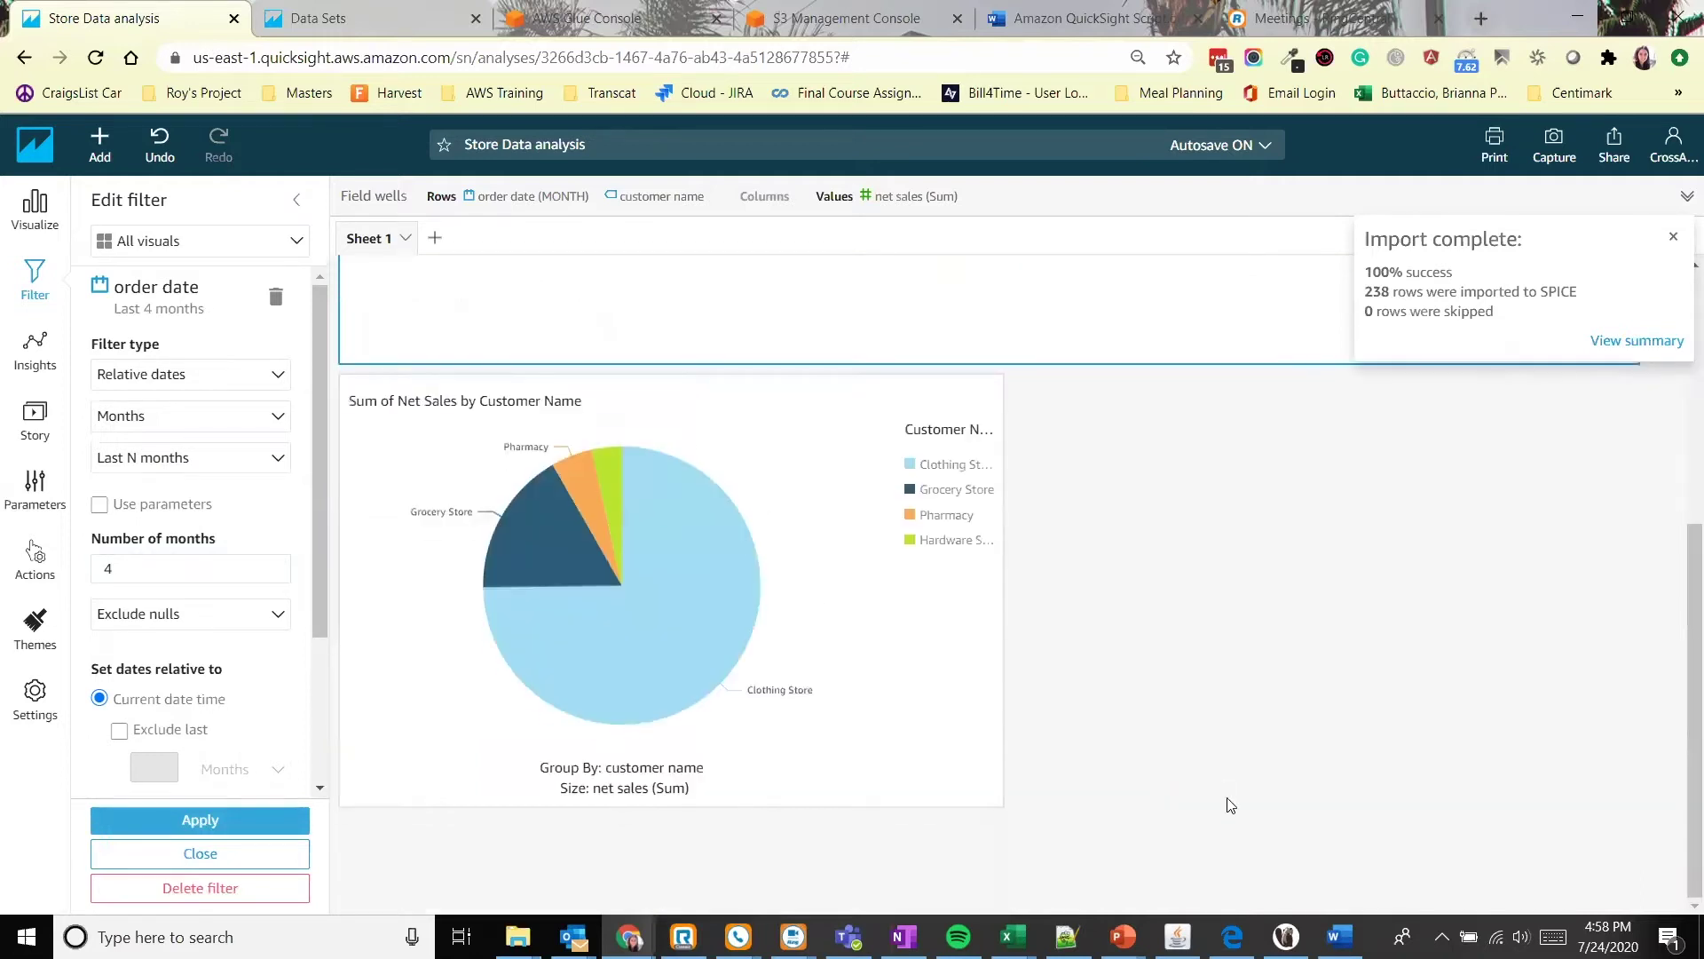
{"action": "scroll", "coordinate": [1224, 802], "scroll_direction": "up", "scroll_amount": 4}
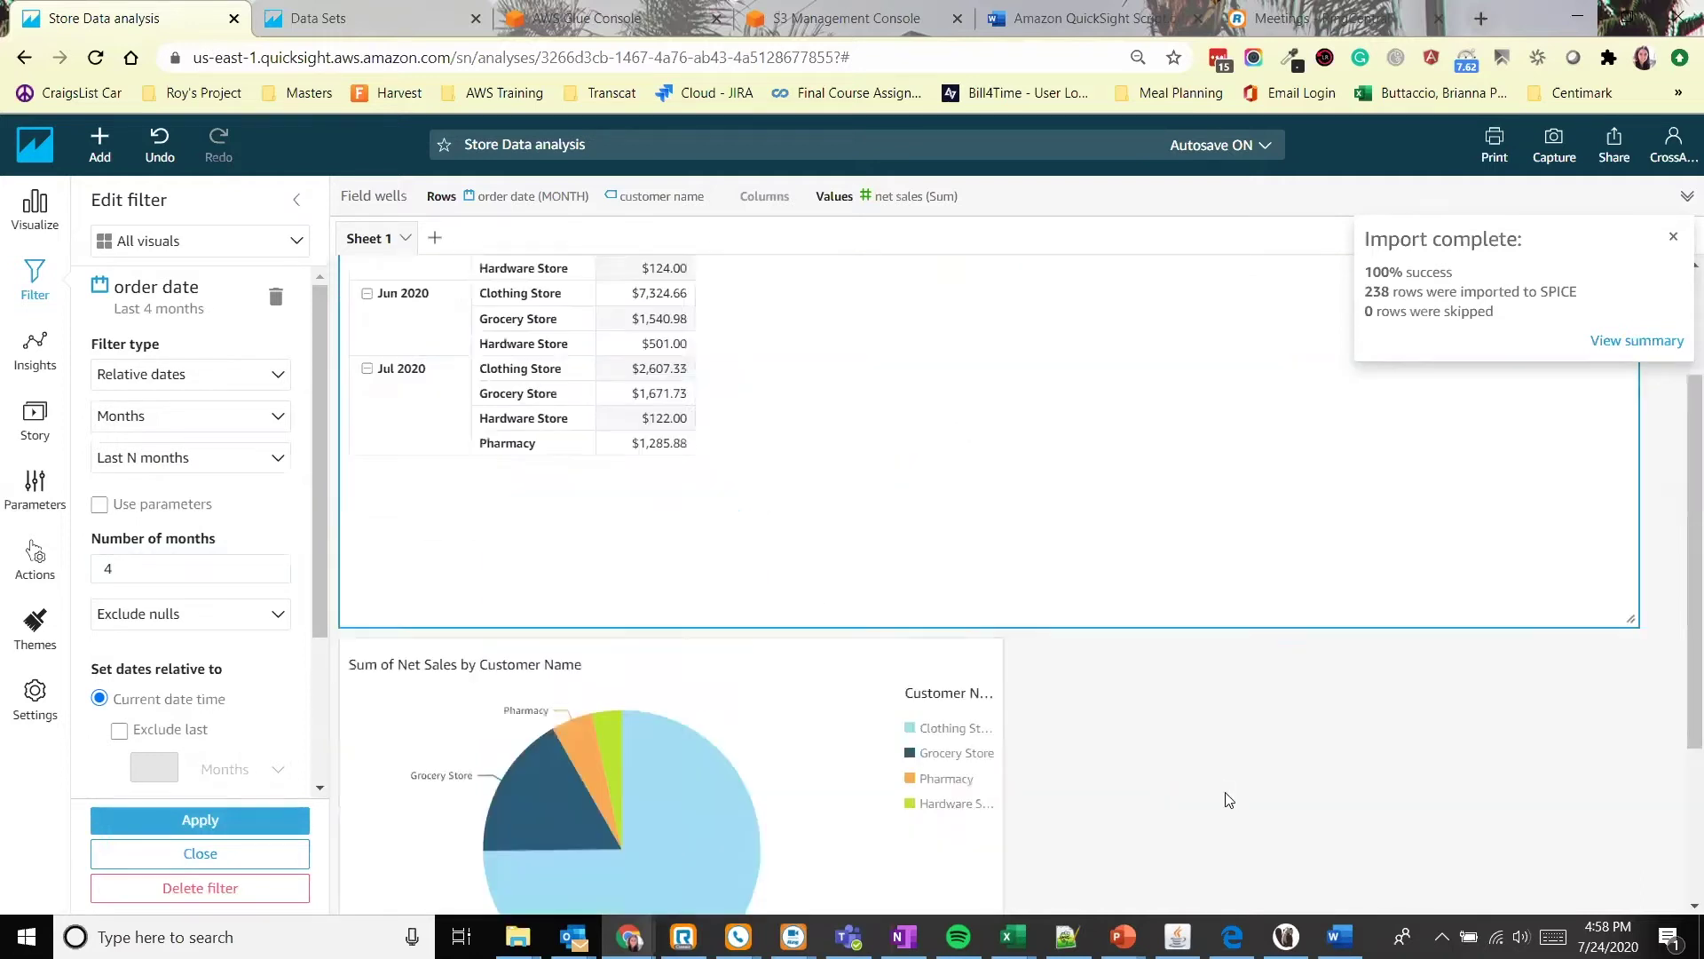
Add a second filter on customer name and open it for editing.
{"action": "left_click", "coordinate": [296, 199]}
{"action": "left_click", "coordinate": [299, 201]}
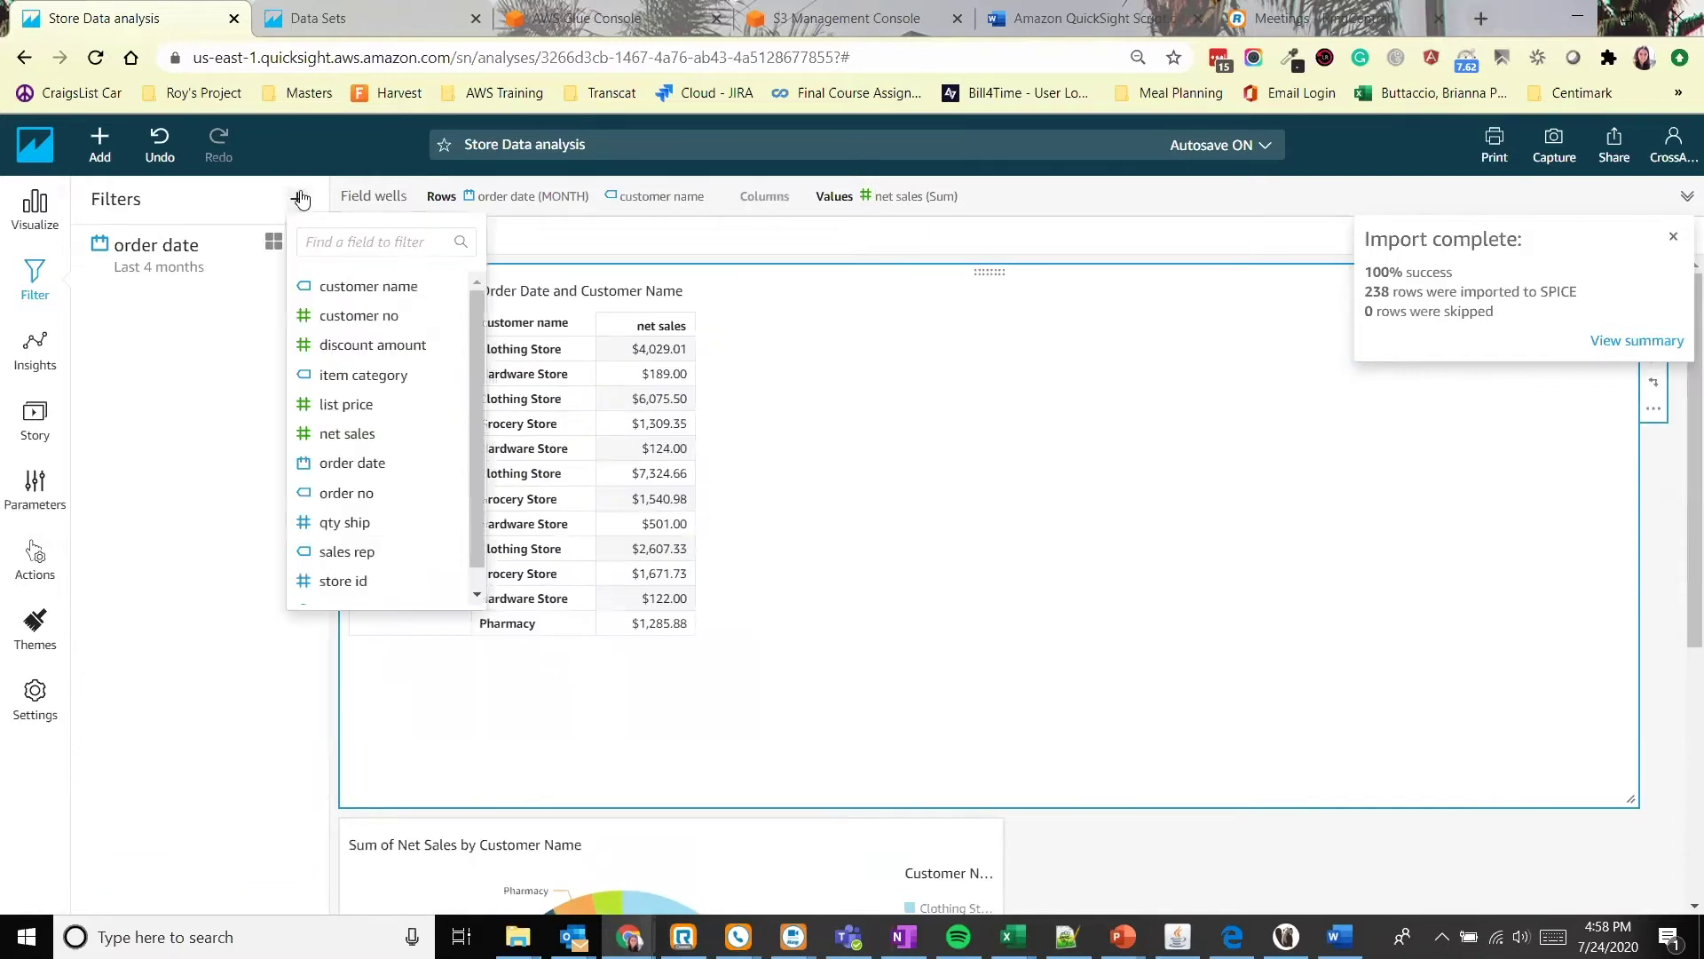
{"action": "left_click", "coordinate": [387, 290]}
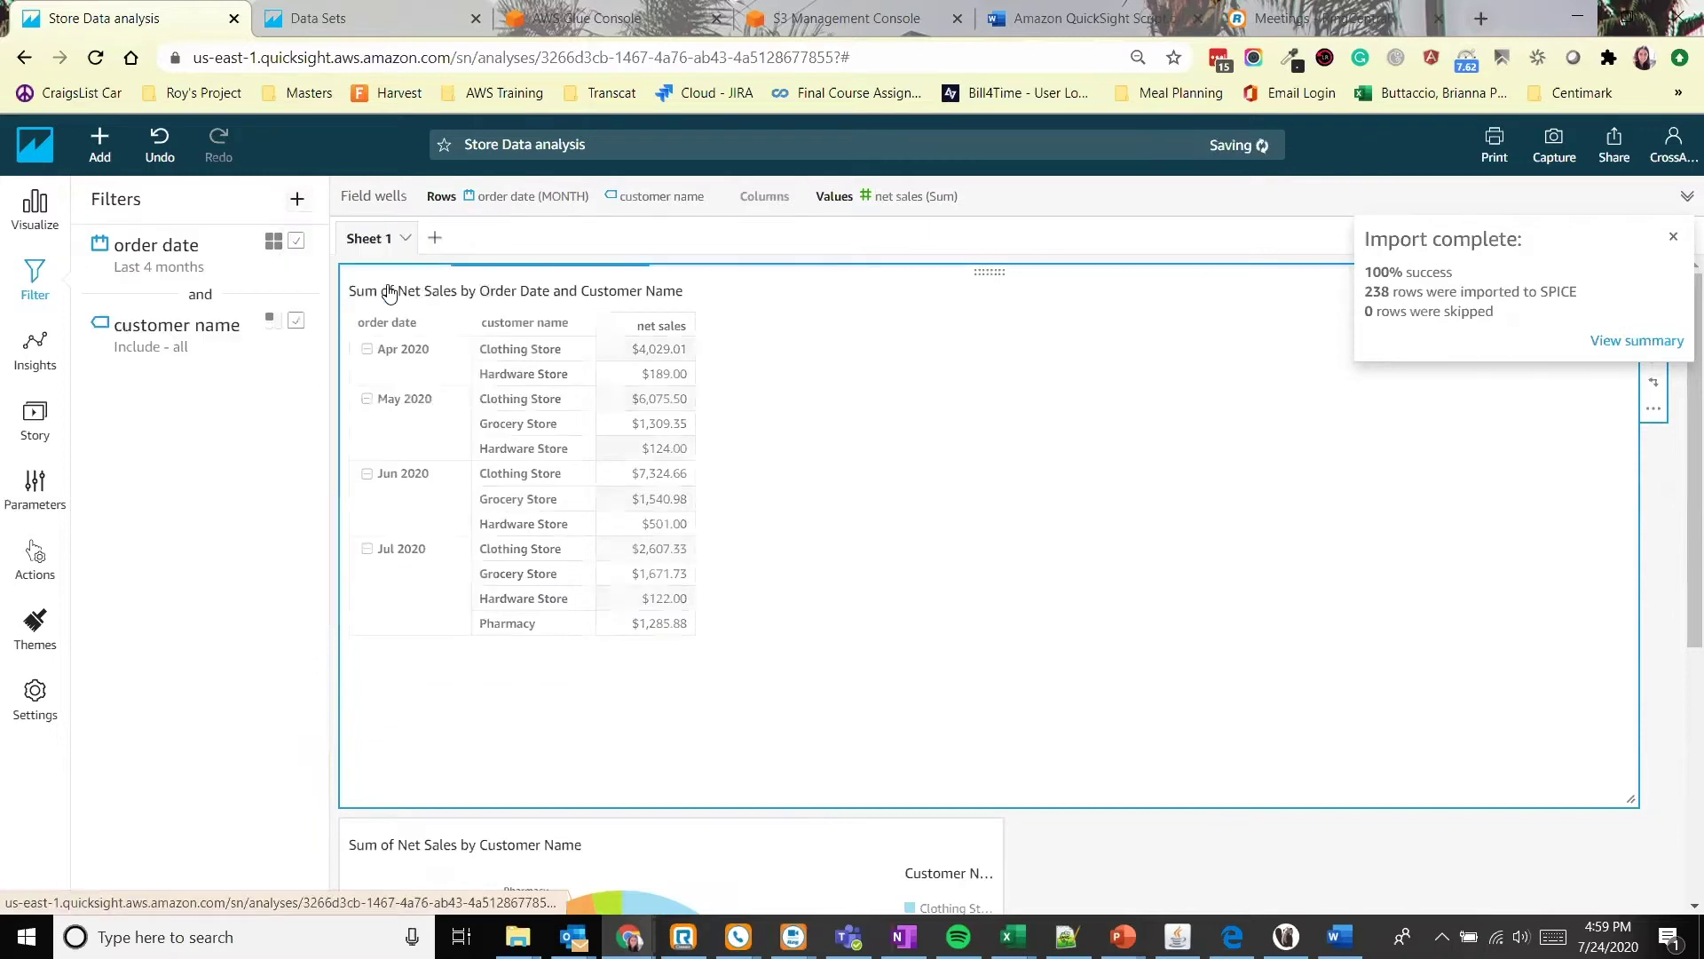
{"action": "left_click", "coordinate": [175, 346]}
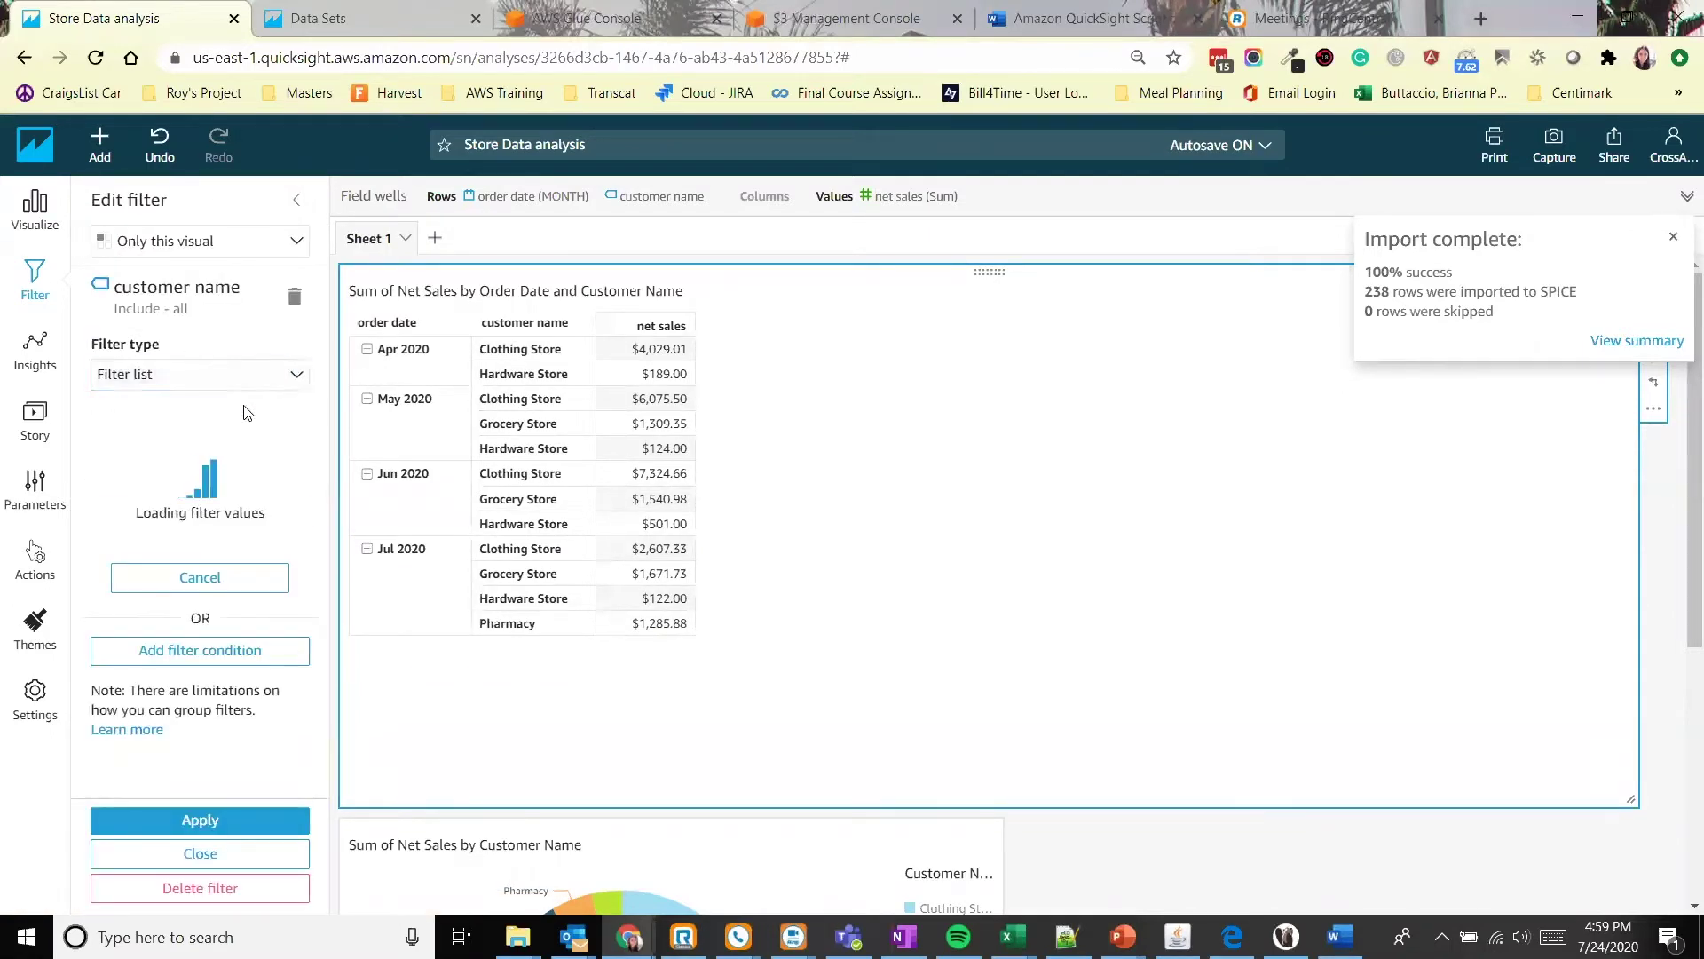
Keep the Filter list type, include only Clothing Store, apply, and close the editor.
{"action": "left_click", "coordinate": [296, 380]}
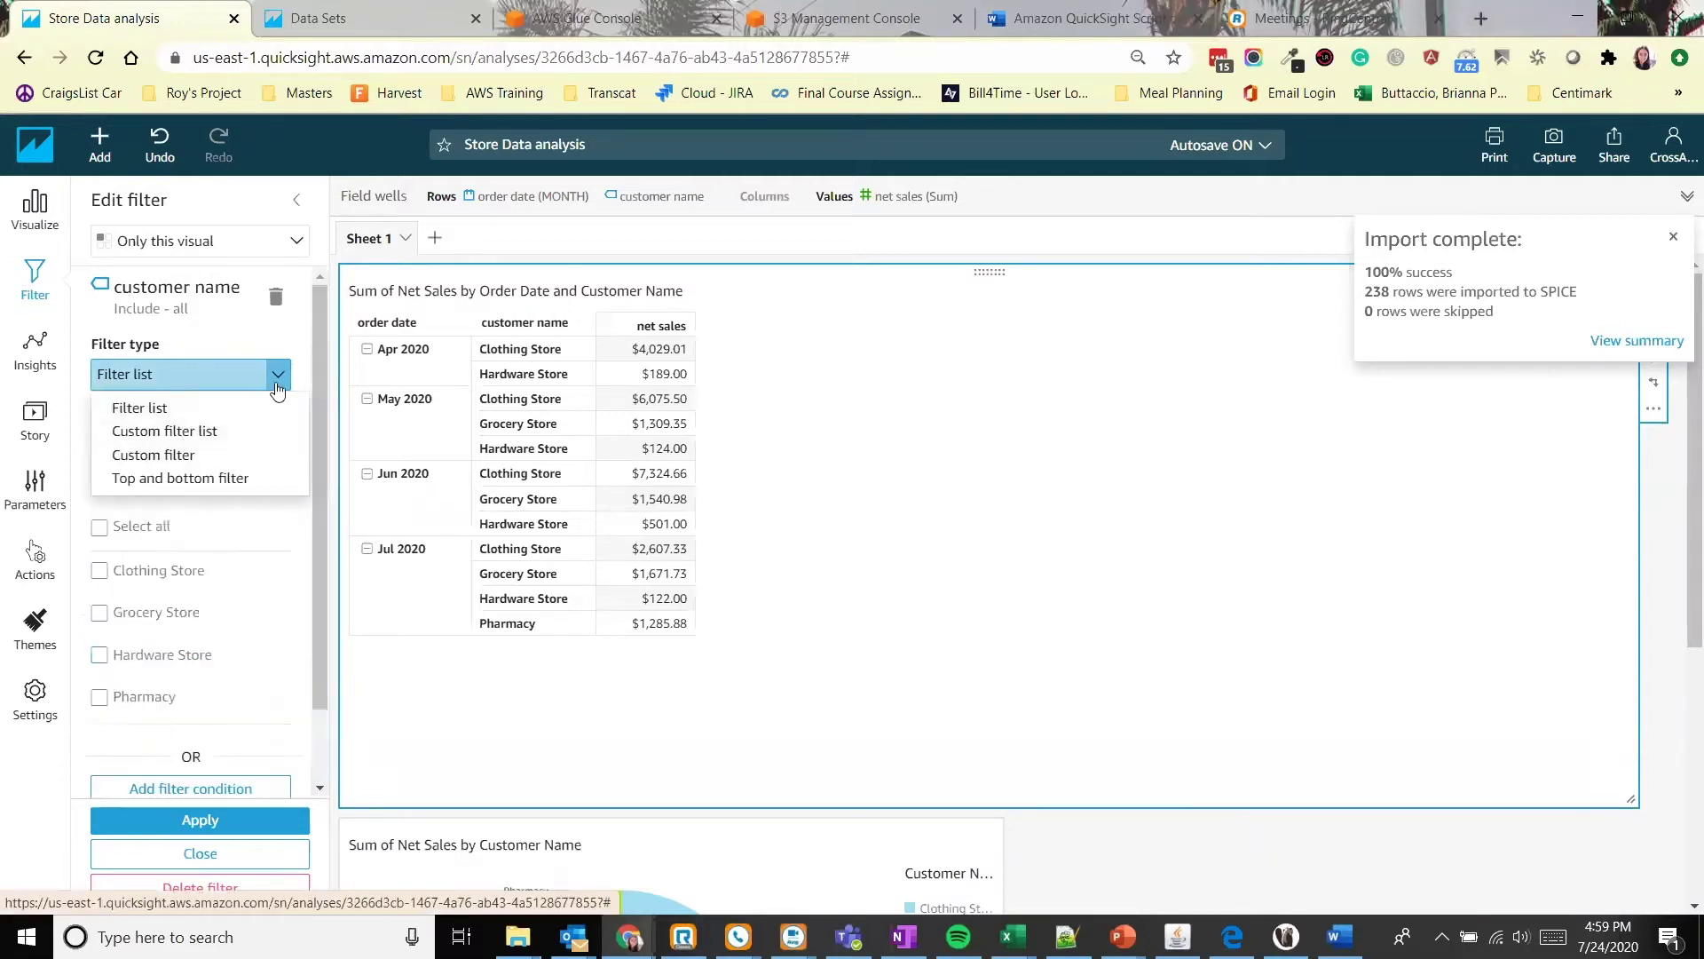
{"action": "left_click", "coordinate": [278, 375]}
{"action": "scroll", "coordinate": [169, 528], "scroll_direction": "down", "scroll_amount": 1}
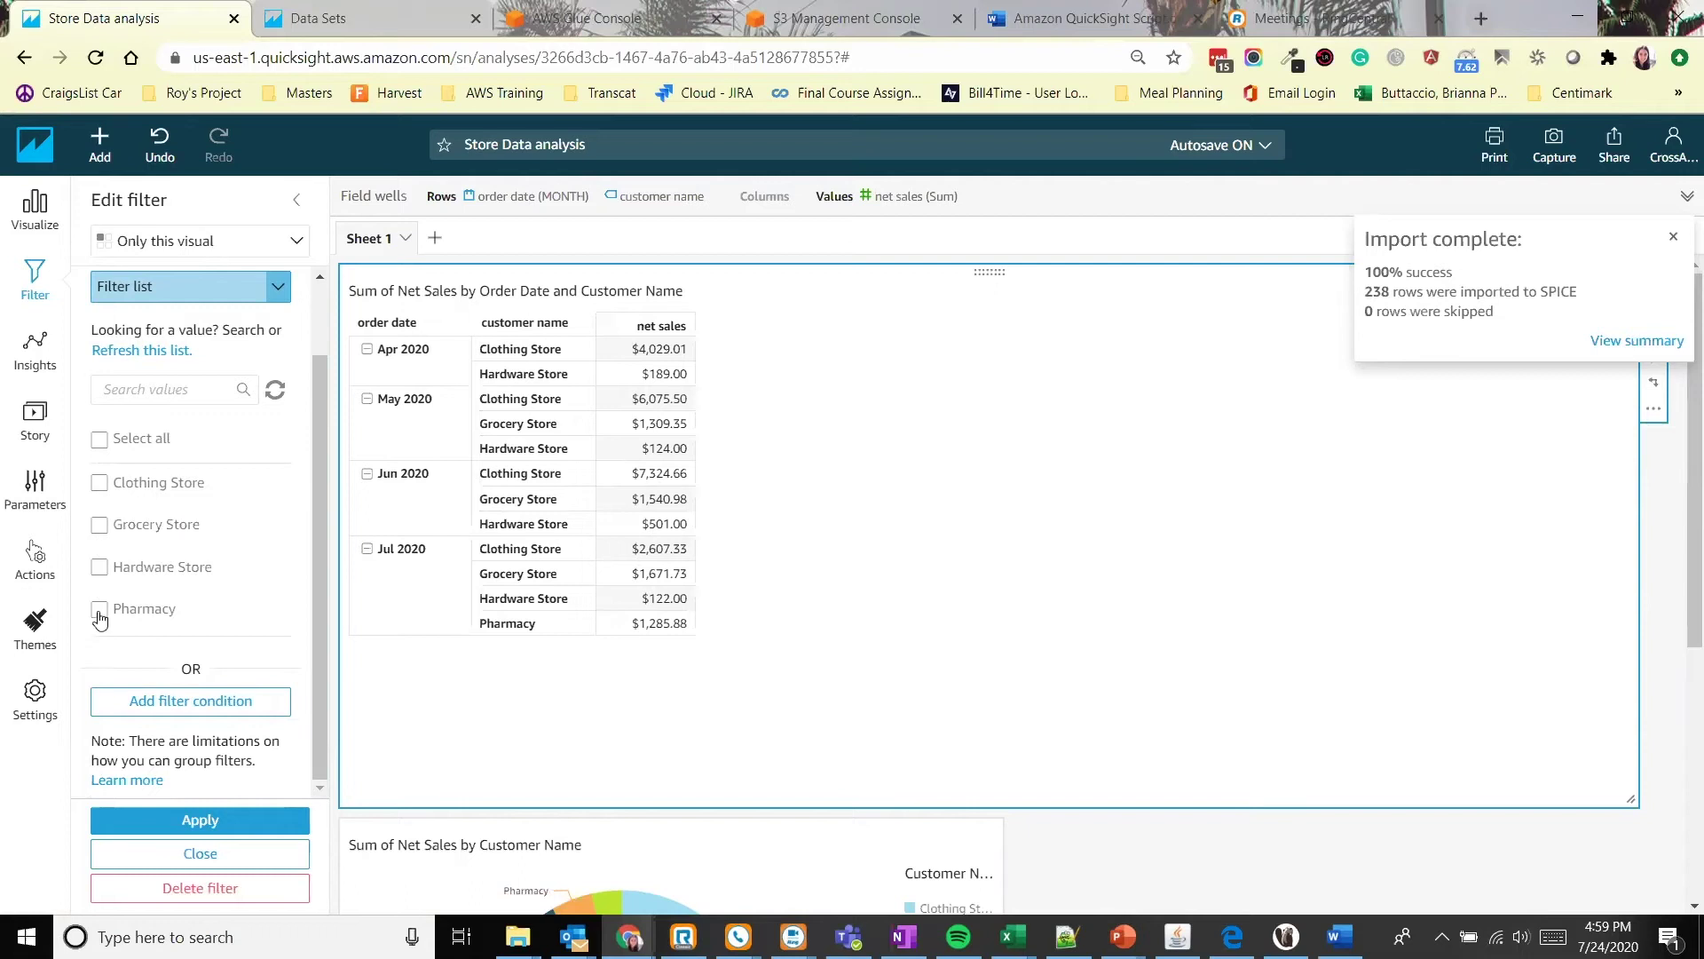
{"action": "left_click", "coordinate": [100, 487]}
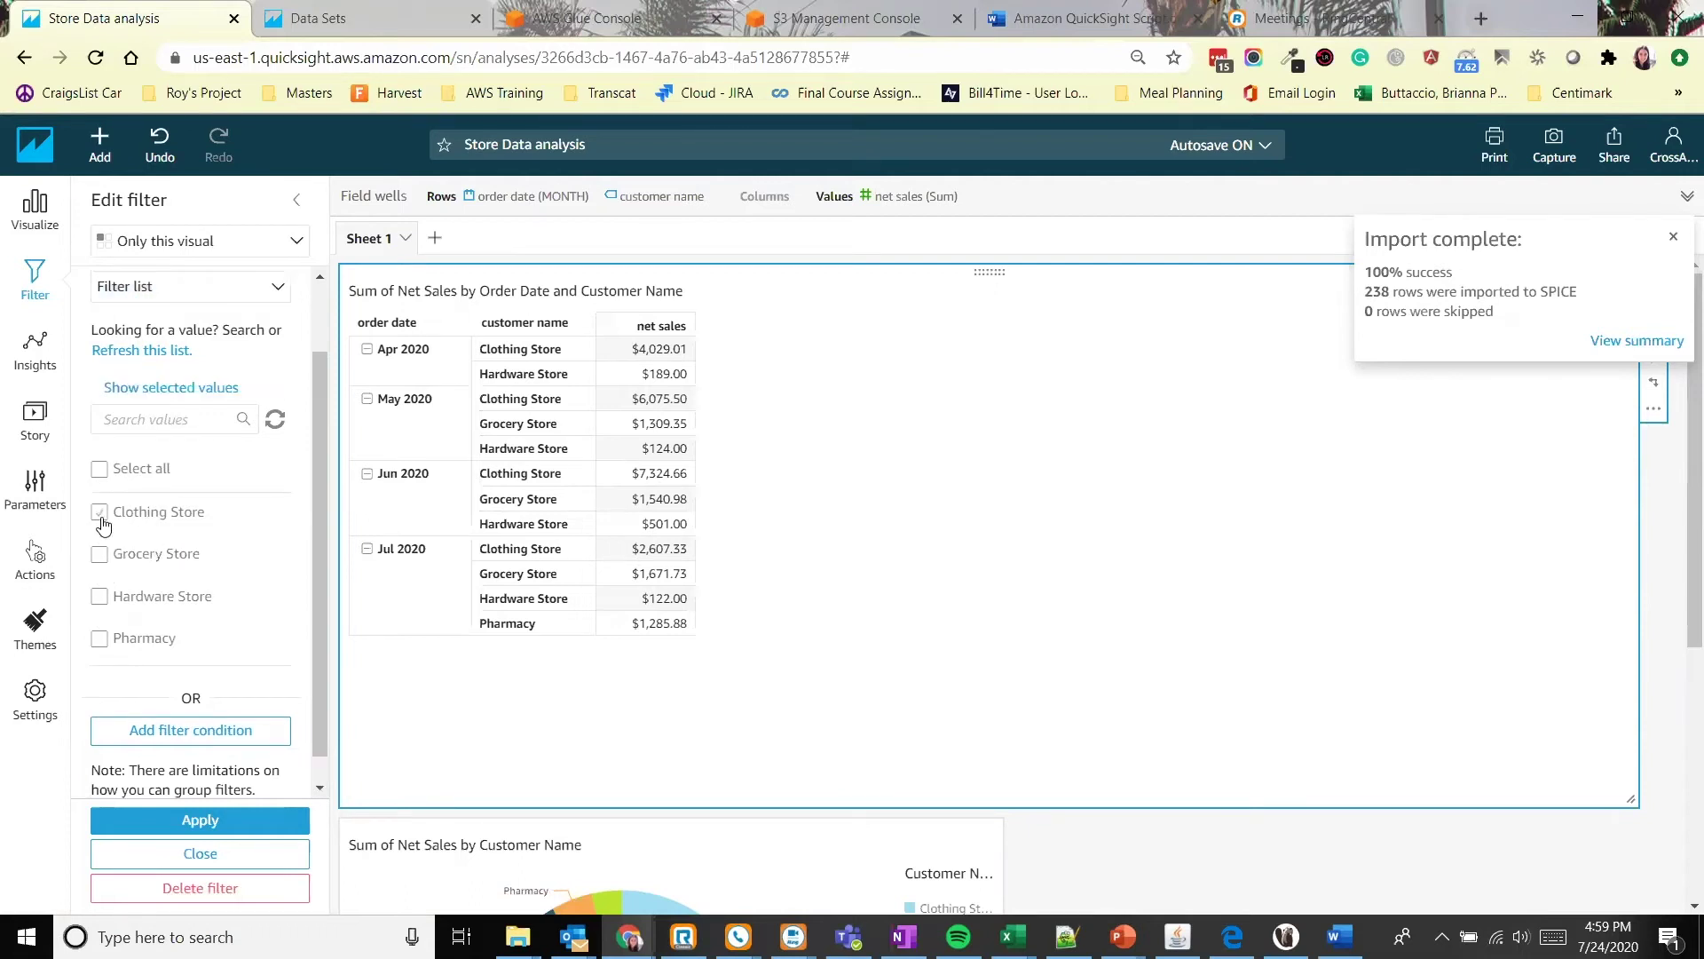
{"action": "left_click", "coordinate": [247, 824]}
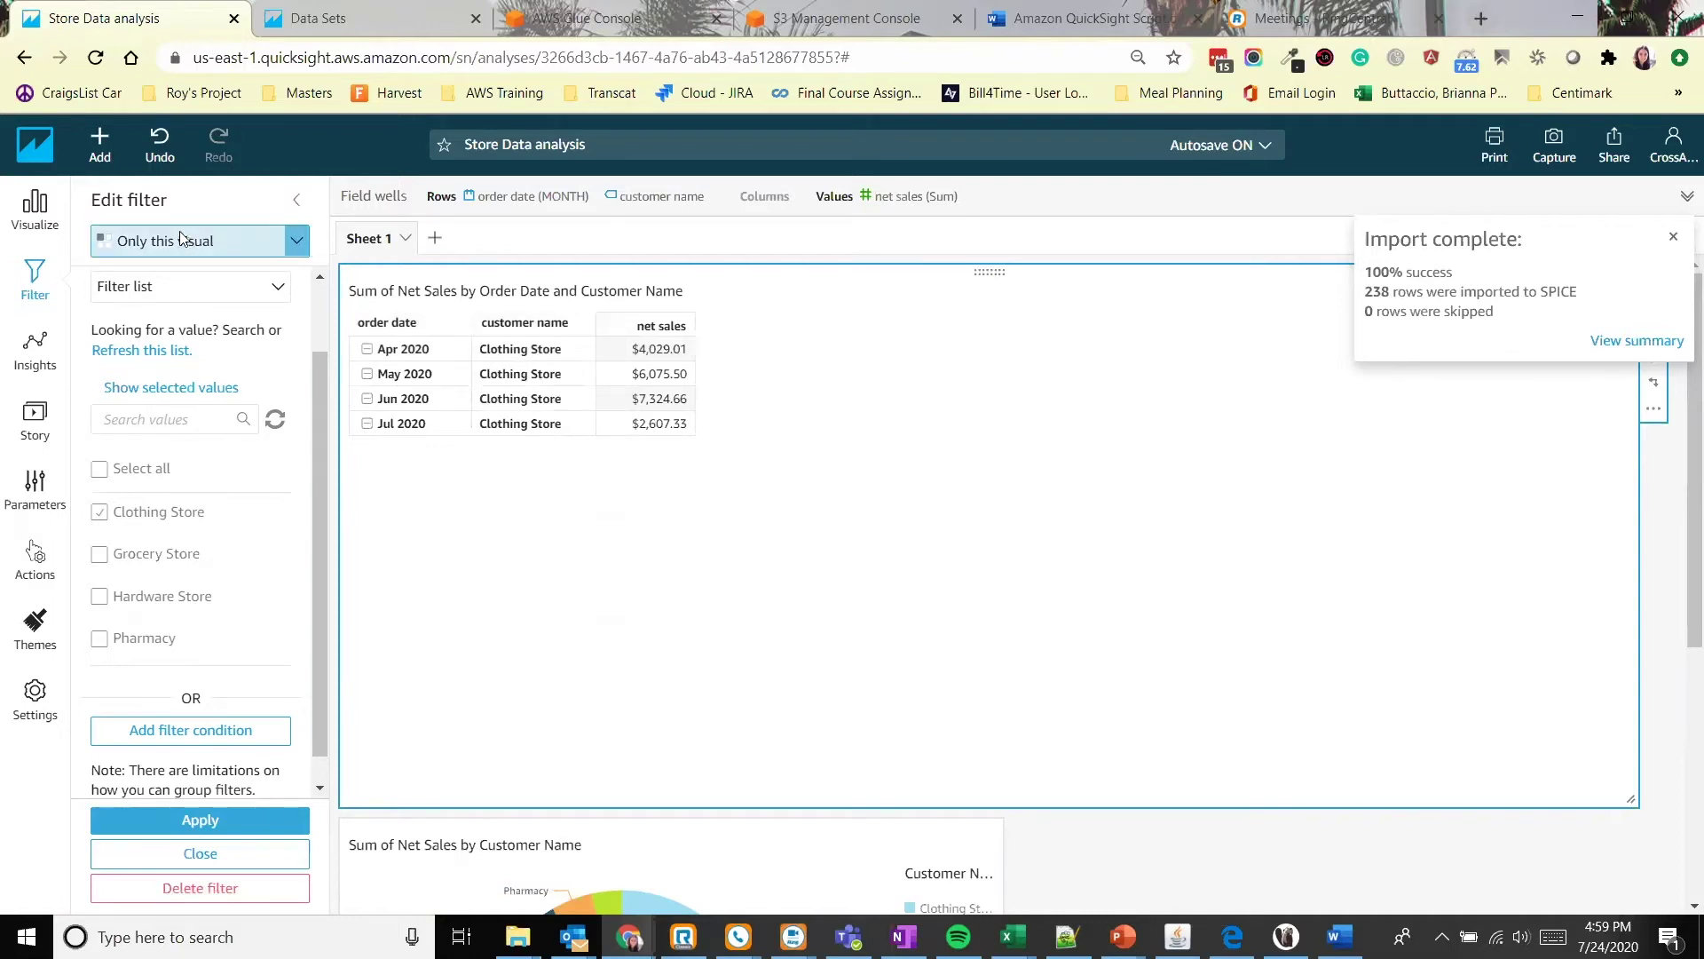
{"action": "scroll", "coordinate": [1303, 812], "scroll_direction": "down", "scroll_amount": 5}
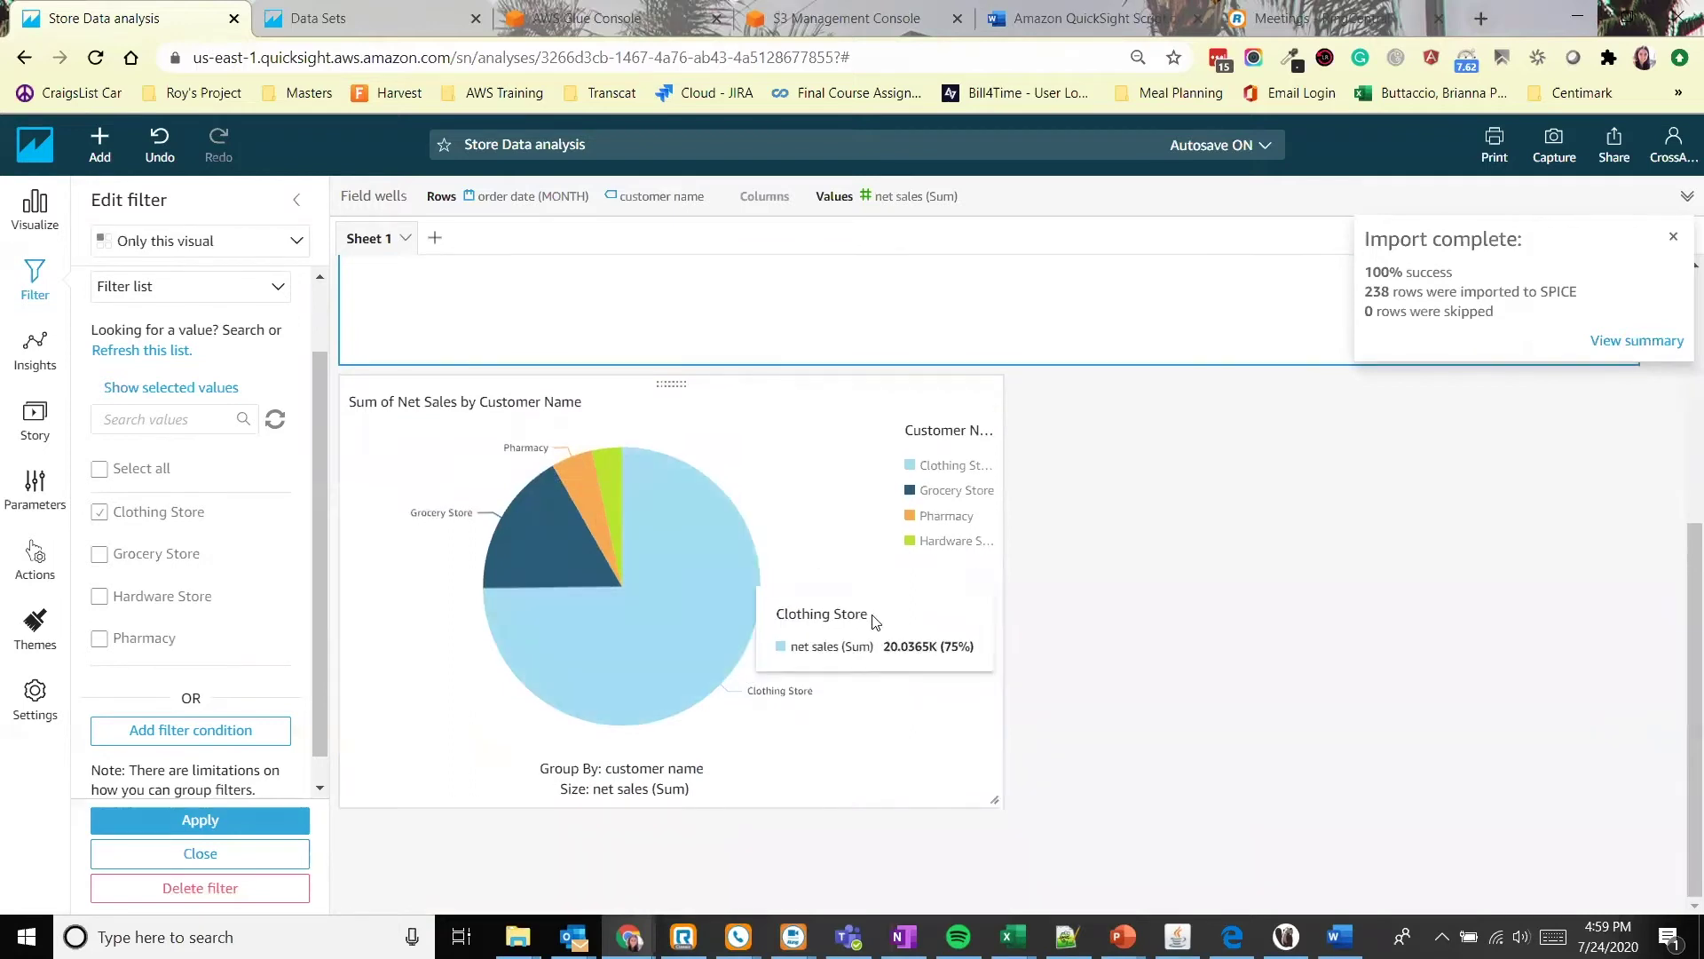
{"action": "left_click", "coordinate": [296, 203]}
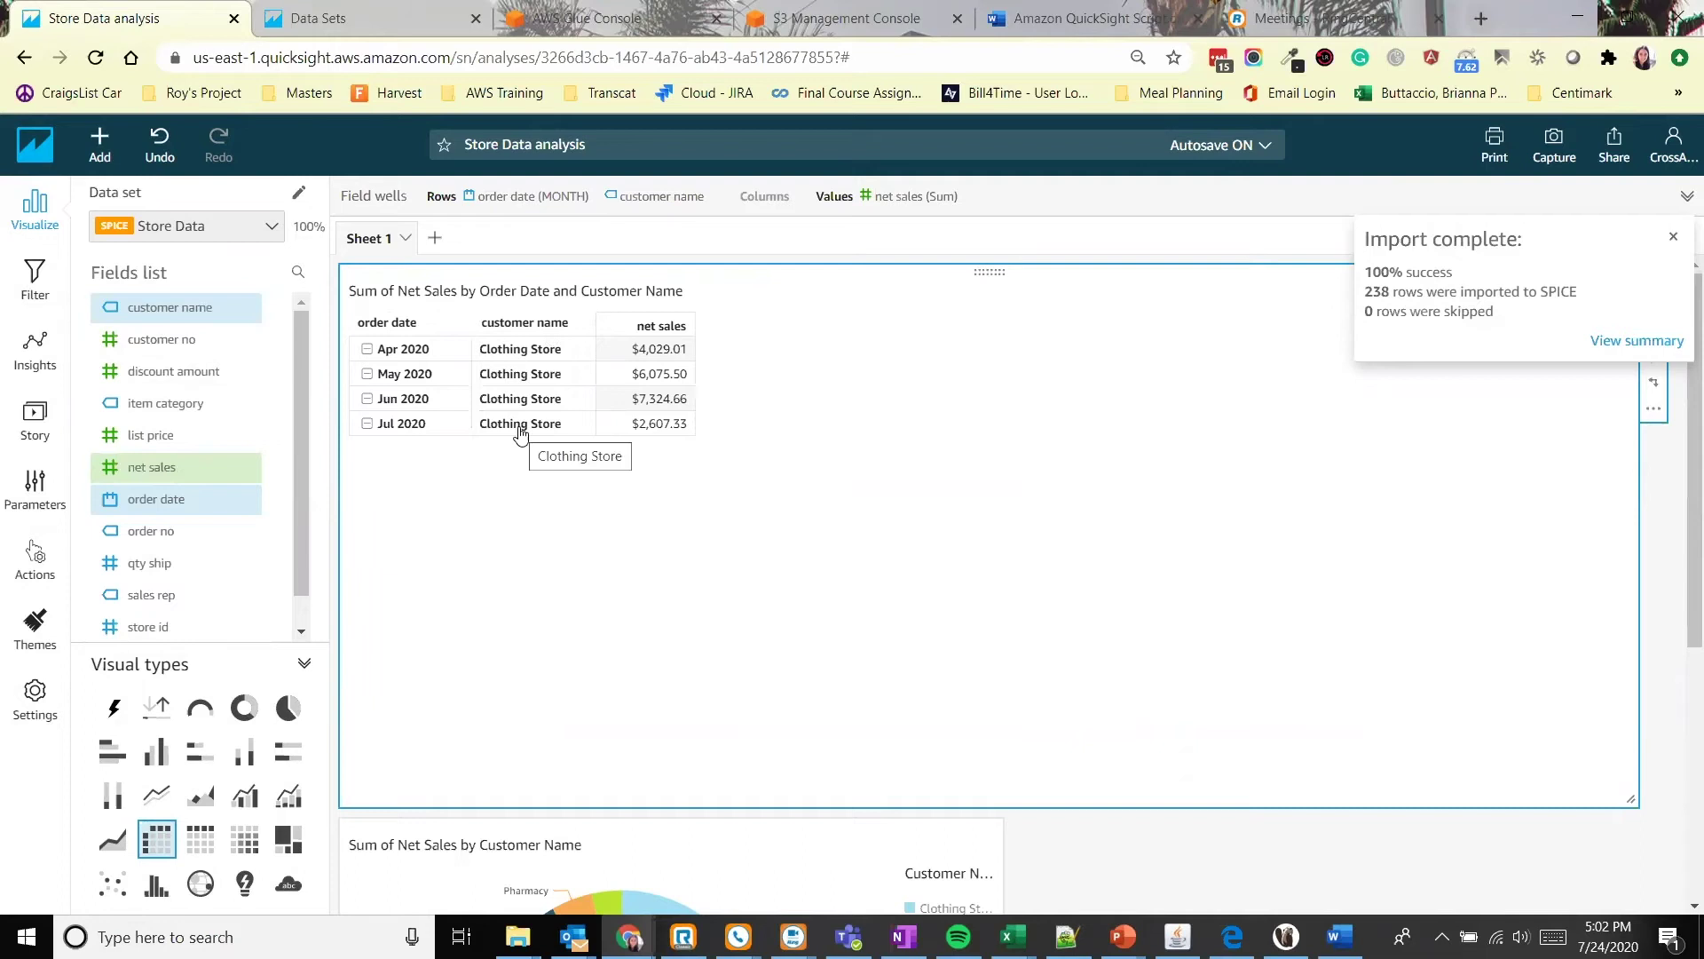
Create a calculated field 'Upper Customer Name' with the formula toUpper({customer name}).
{"action": "left_click", "coordinate": [94, 161]}
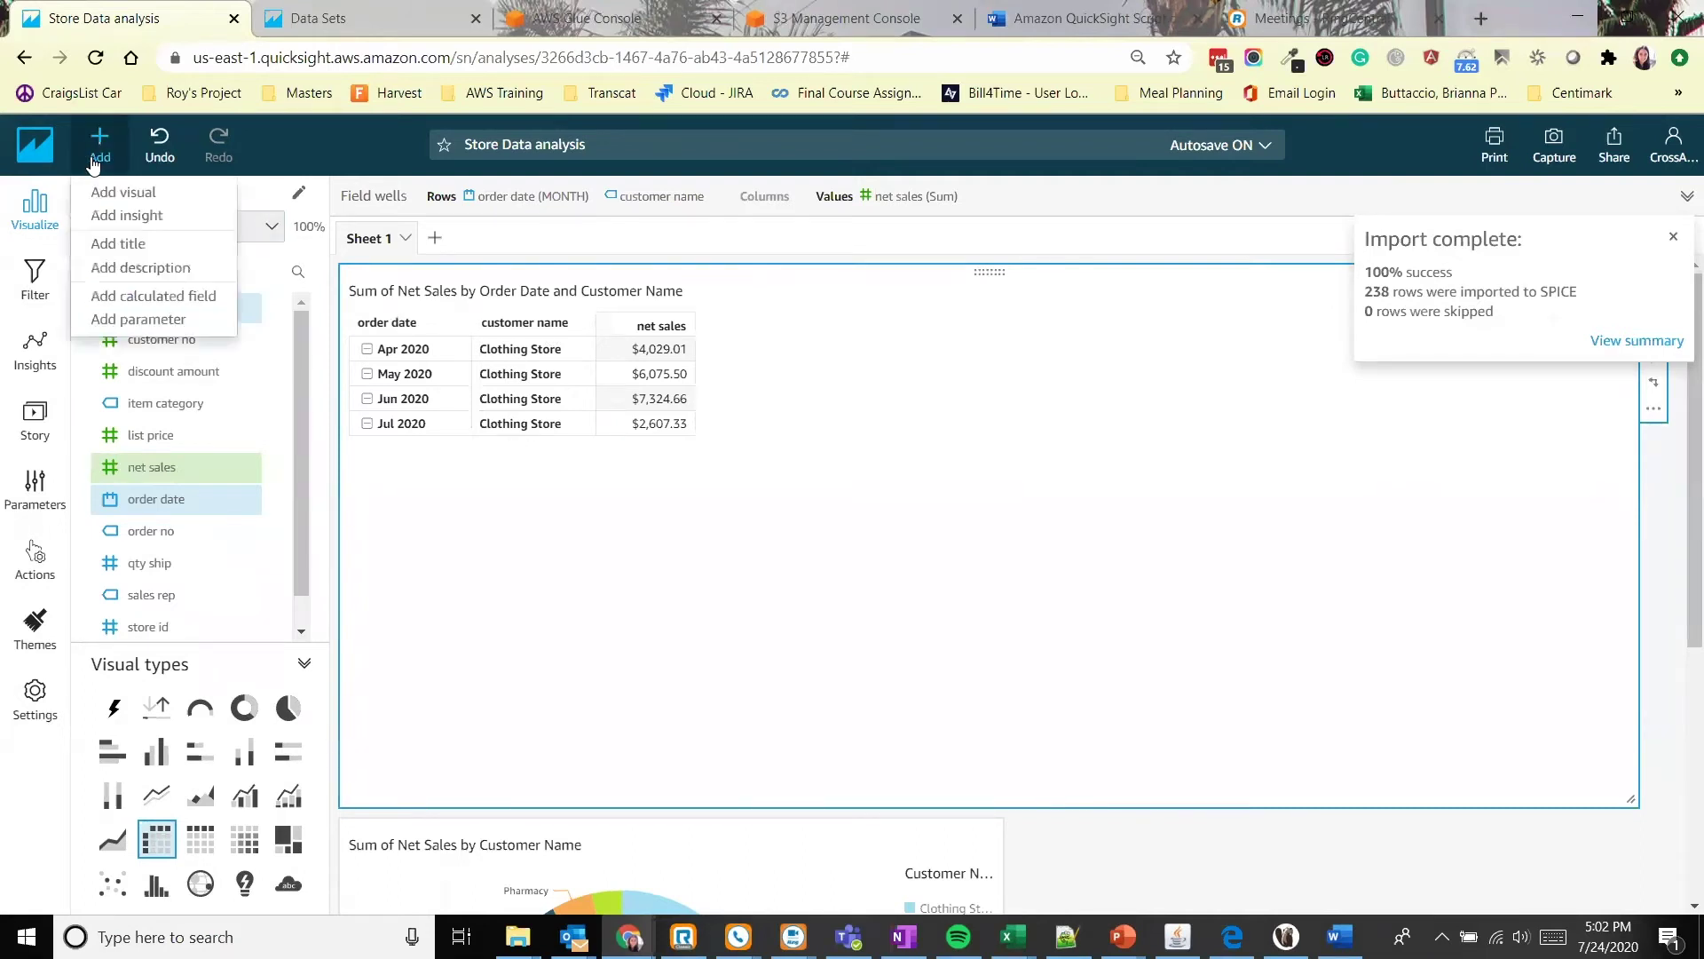
{"action": "left_click", "coordinate": [144, 296]}
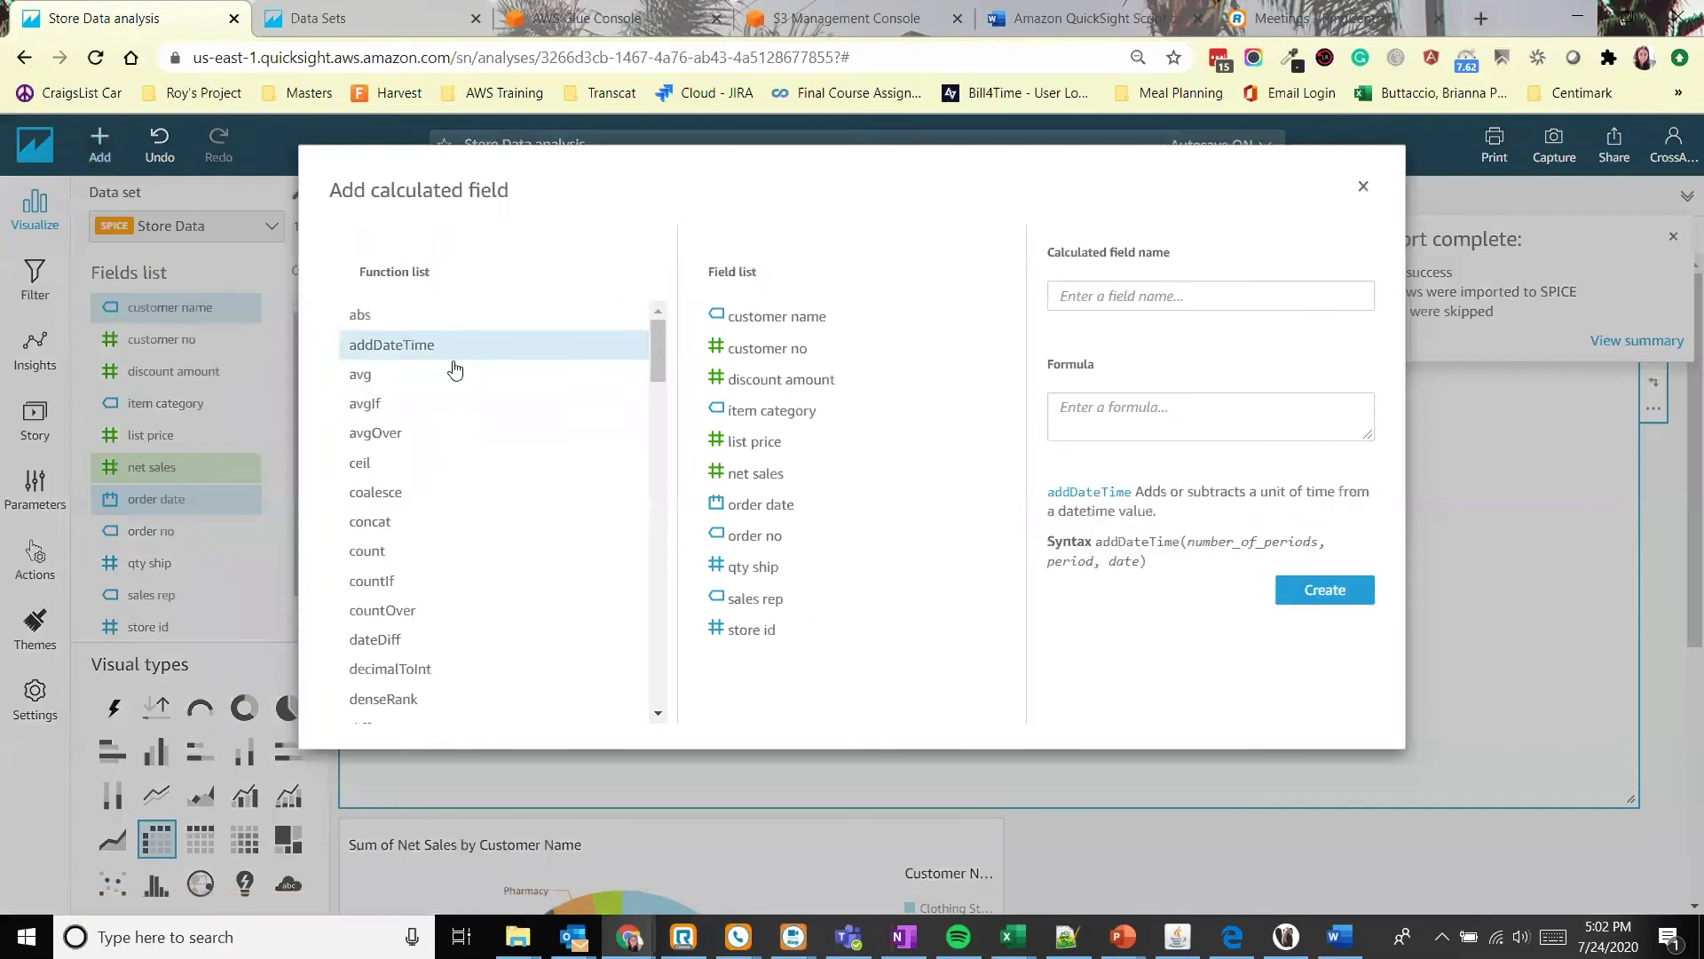
{"action": "scroll", "coordinate": [495, 453], "scroll_direction": "down", "scroll_amount": 3}
{"action": "scroll", "coordinate": [496, 452], "scroll_direction": "down", "scroll_amount": 6}
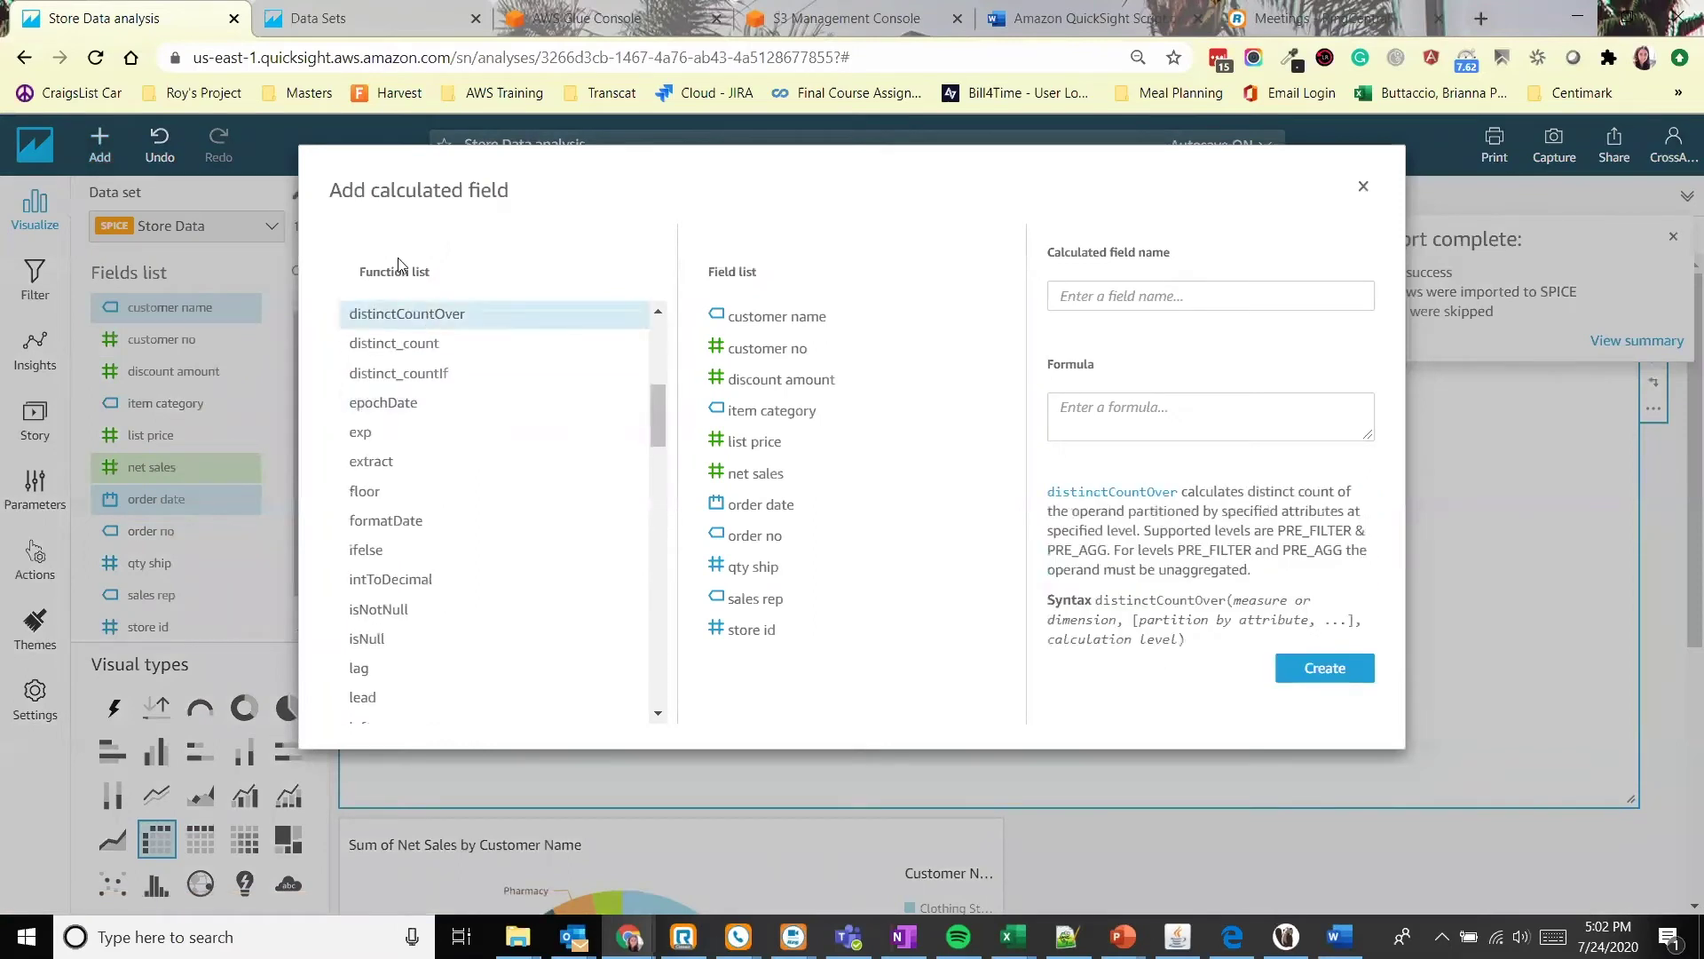
{"action": "scroll", "coordinate": [422, 442], "scroll_direction": "down", "scroll_amount": 6}
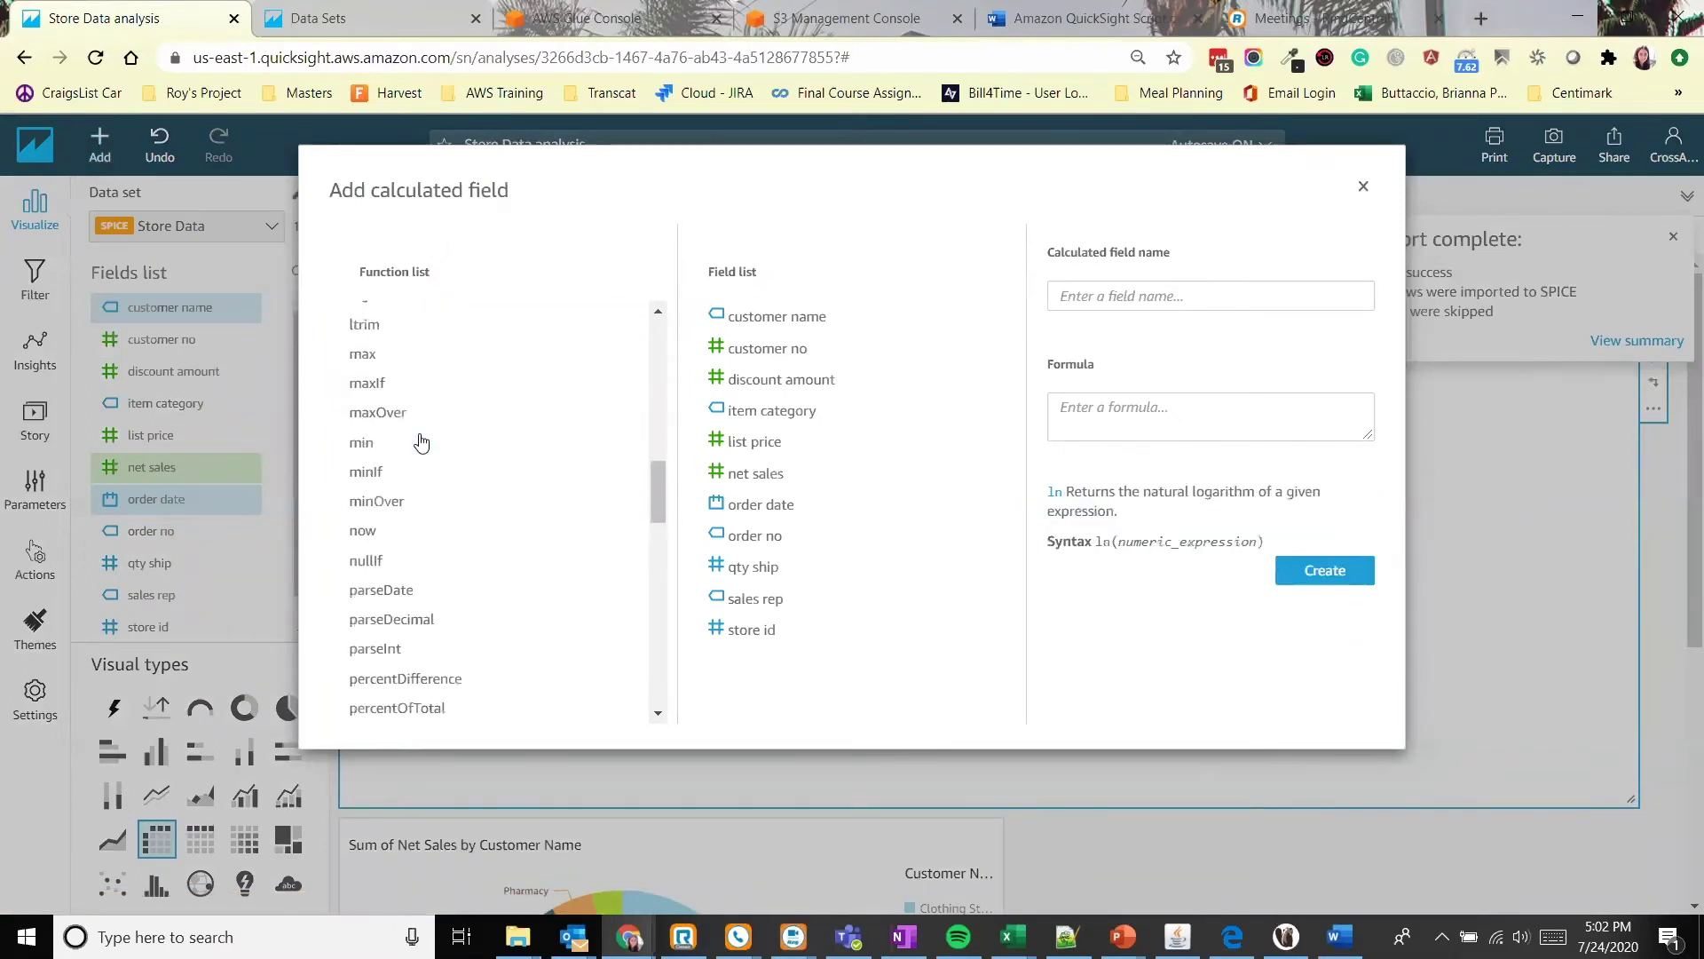
{"action": "scroll", "coordinate": [422, 442], "scroll_direction": "down", "scroll_amount": 7}
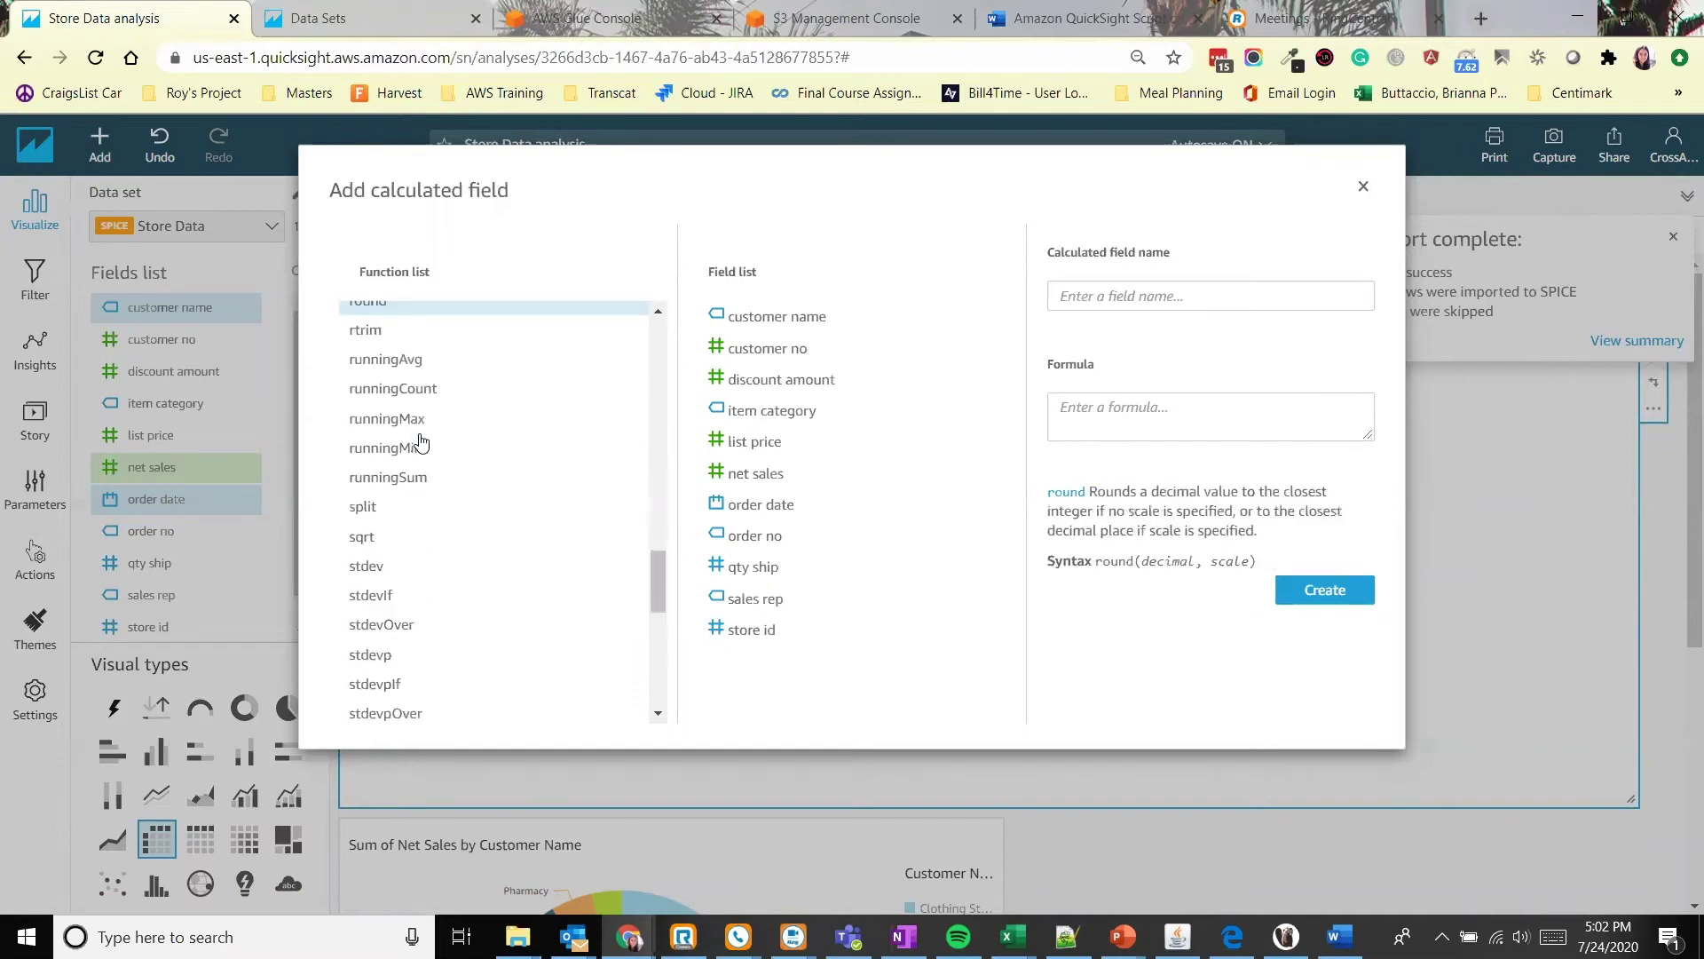
{"action": "scroll", "coordinate": [422, 442], "scroll_direction": "down", "scroll_amount": 3}
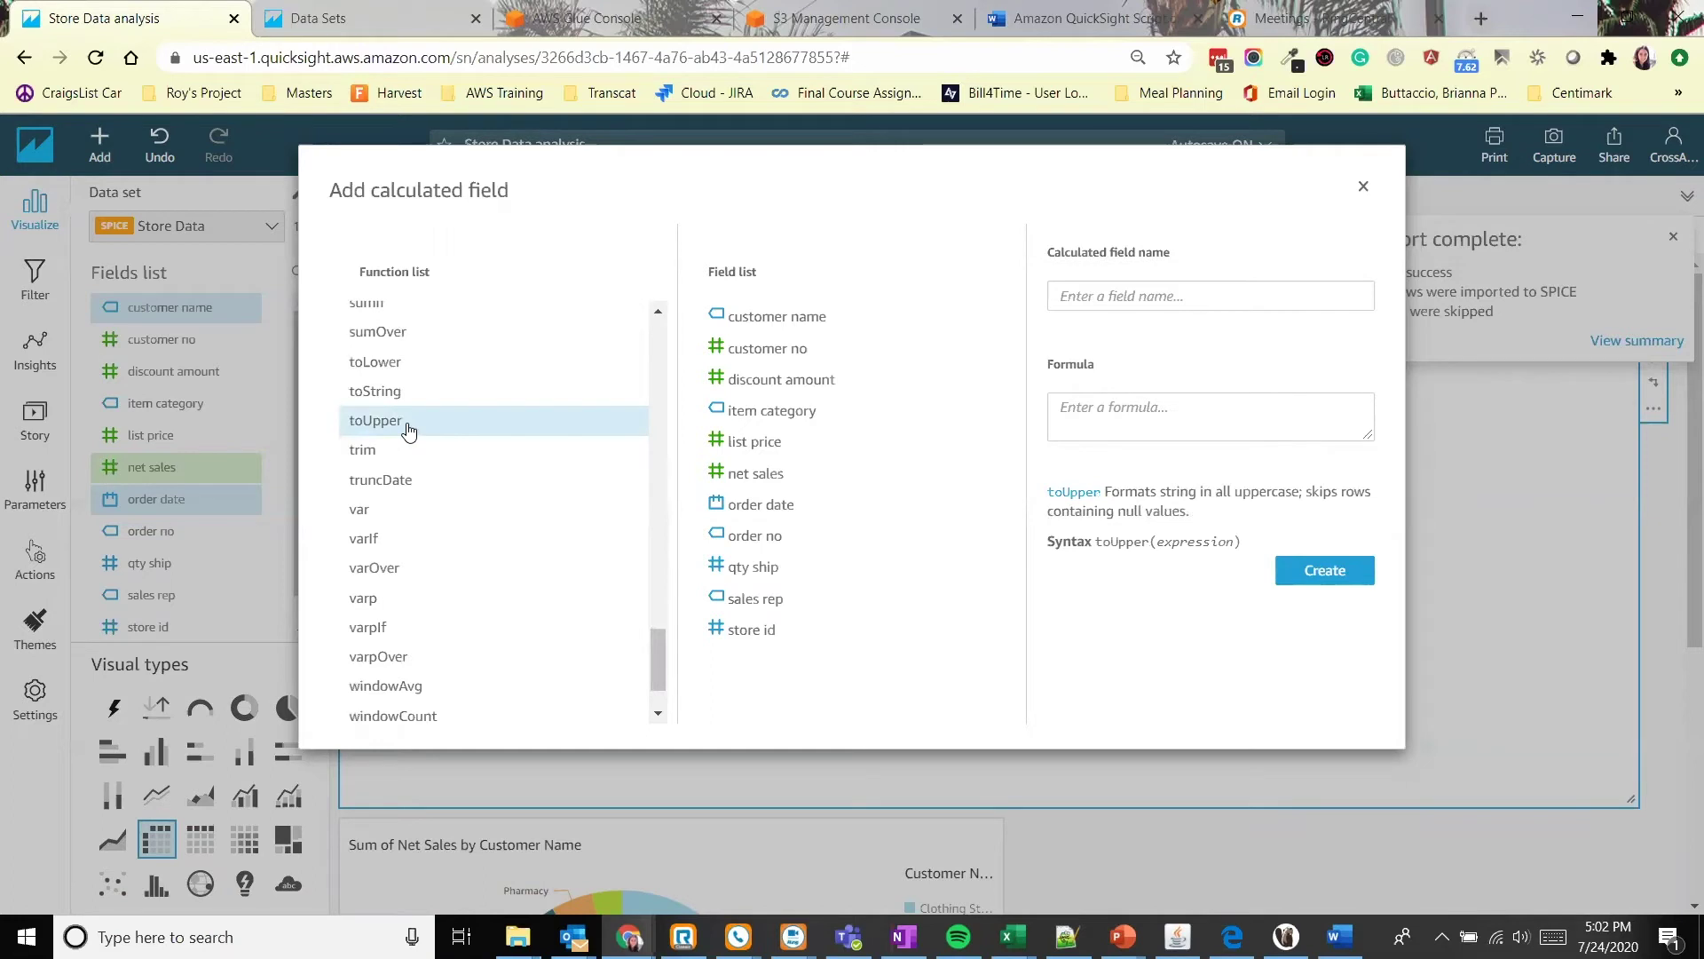
{"action": "left_click", "coordinate": [408, 430]}
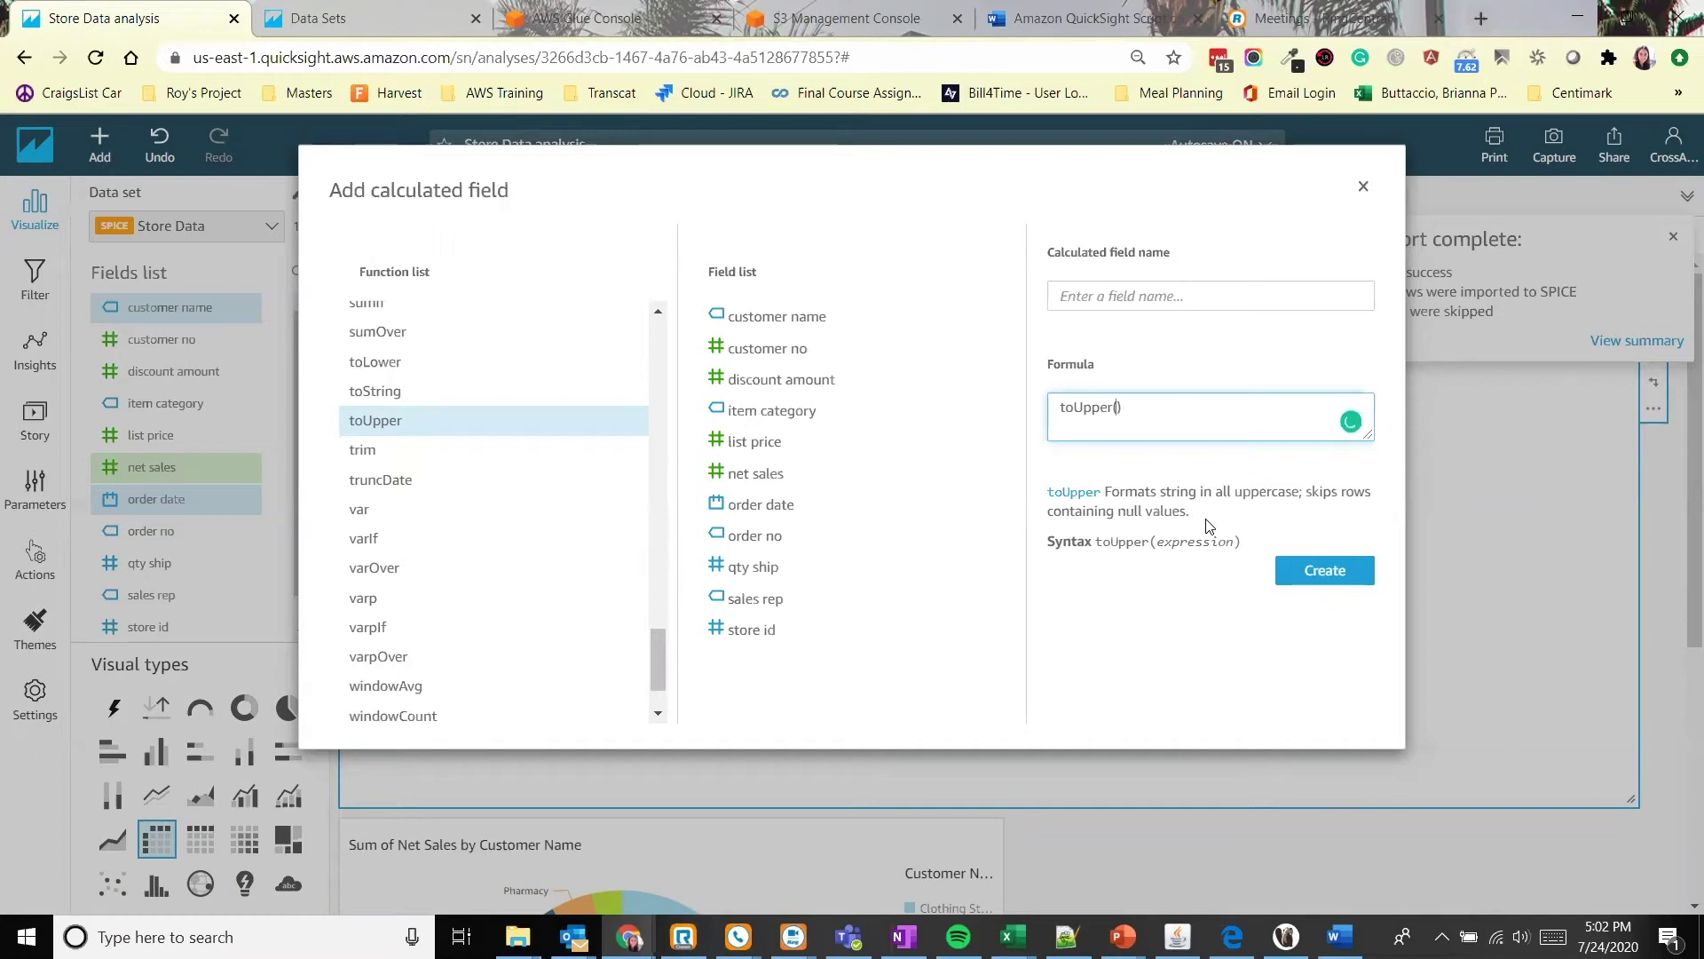
{"action": "left_click", "coordinate": [787, 323]}
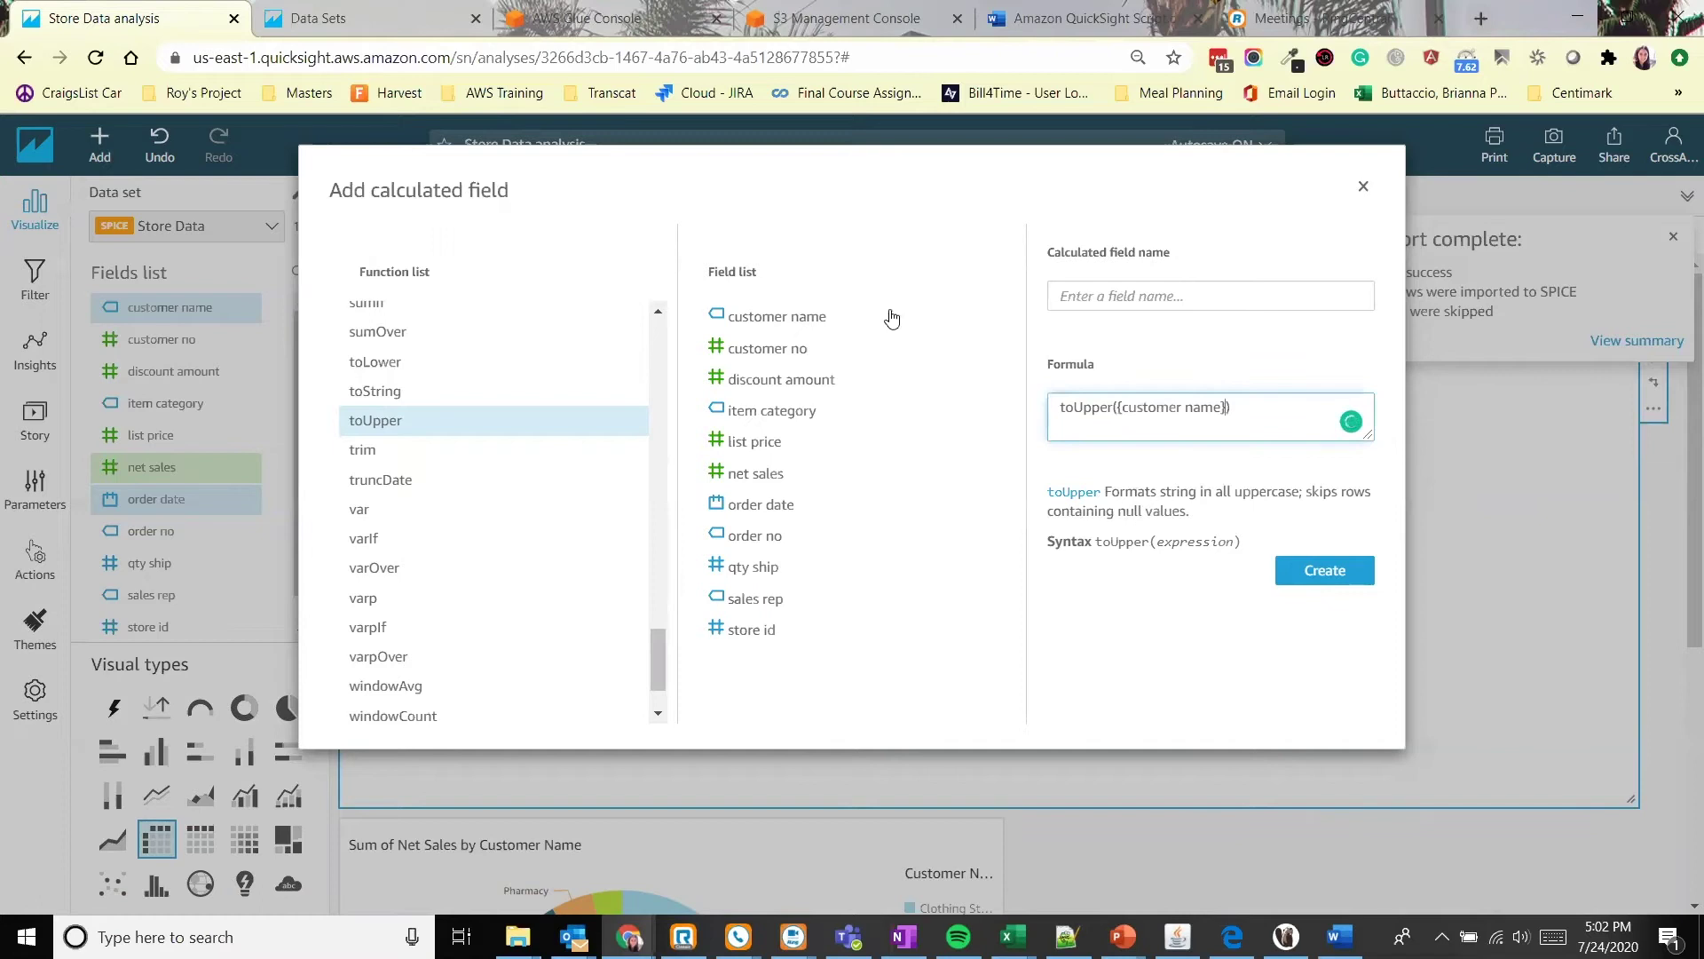
{"action": "left_click", "coordinate": [1088, 294]}
{"action": "type", "text": "Upper Customer Name"}
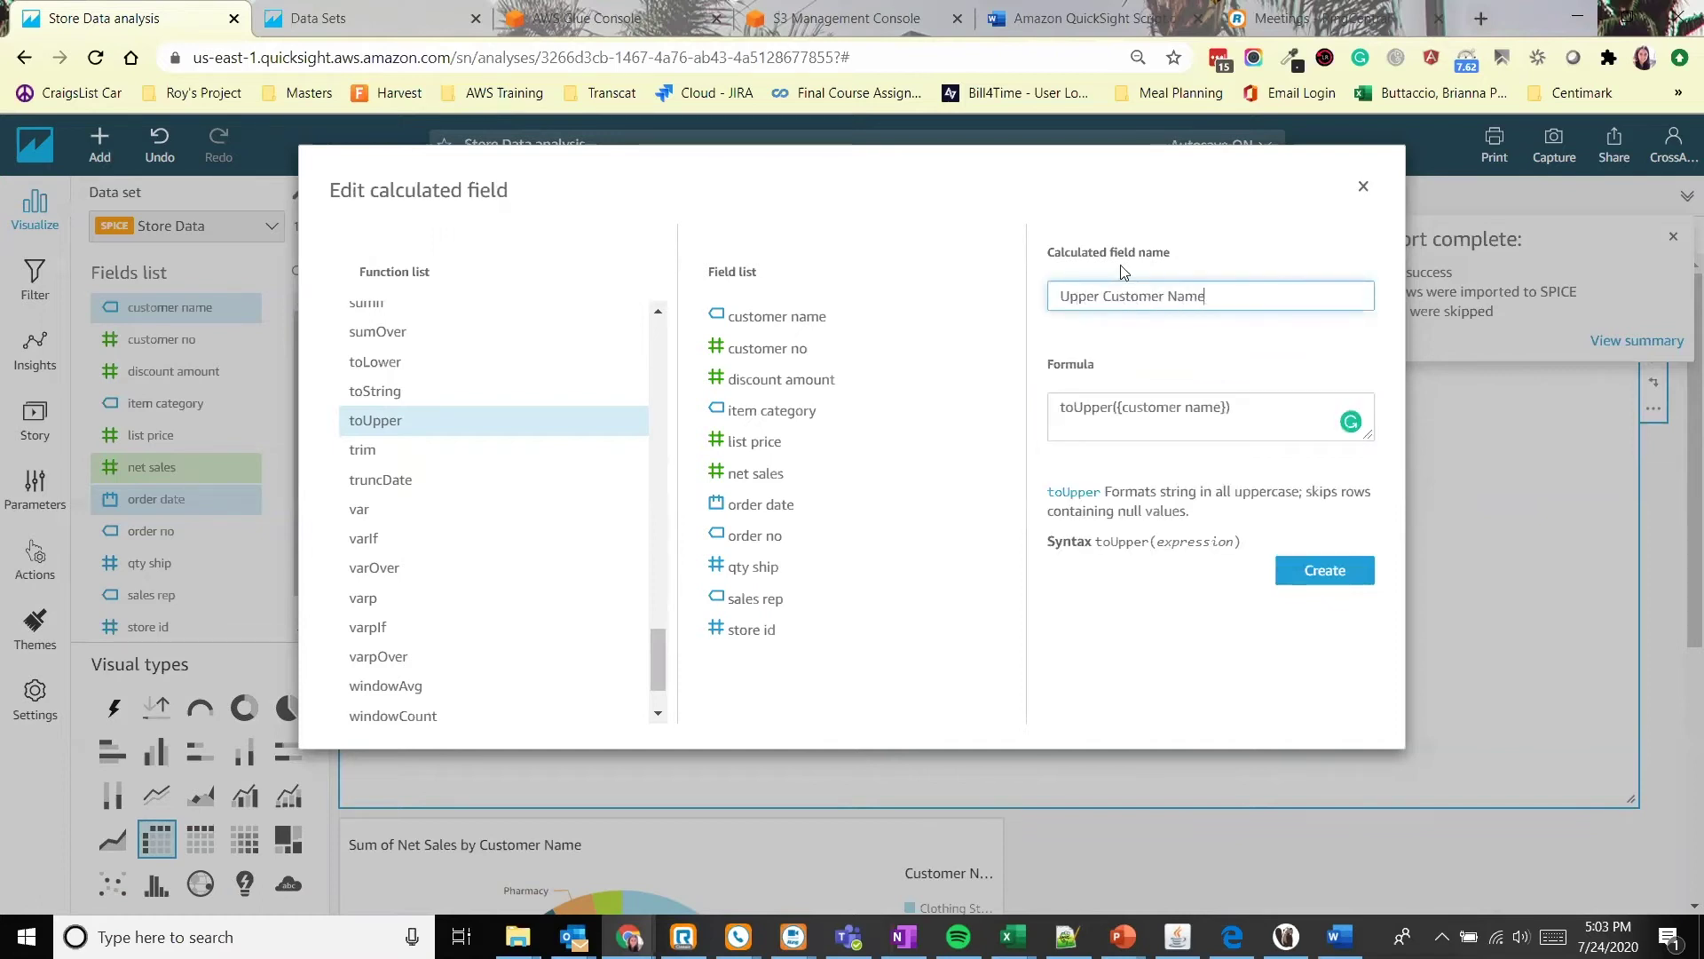
{"action": "left_click", "coordinate": [1325, 570]}
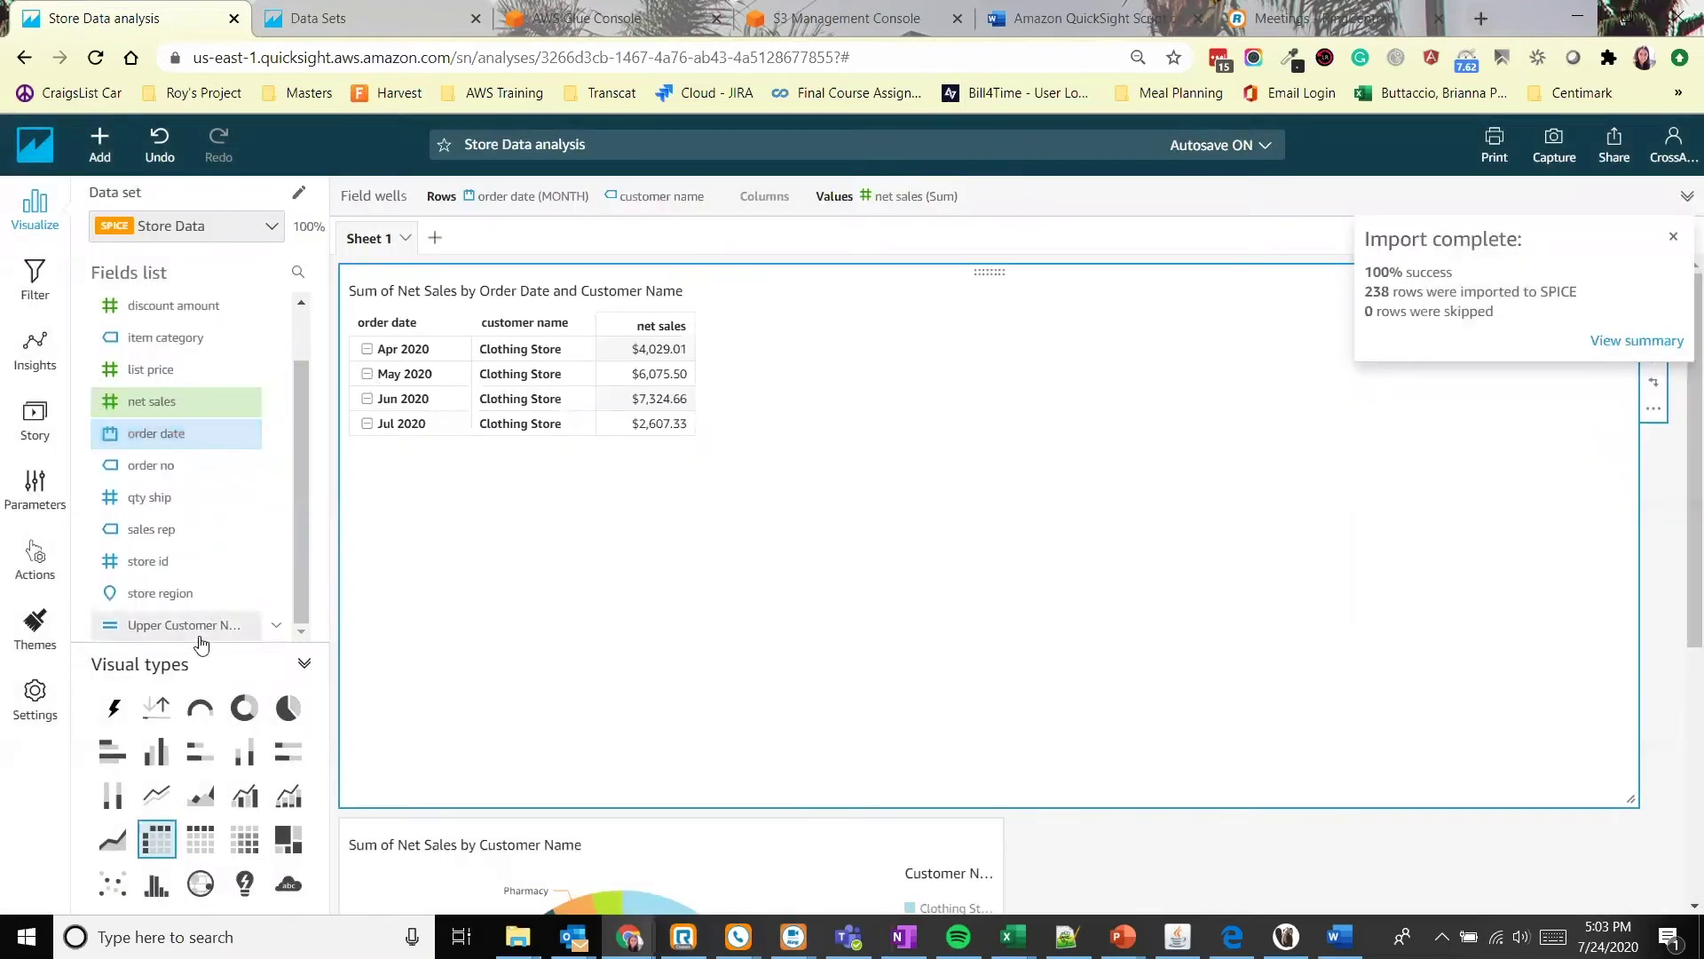
Replace customer name with Upper Customer Name in the table's Rows.
{"action": "left_click", "coordinate": [110, 630]}
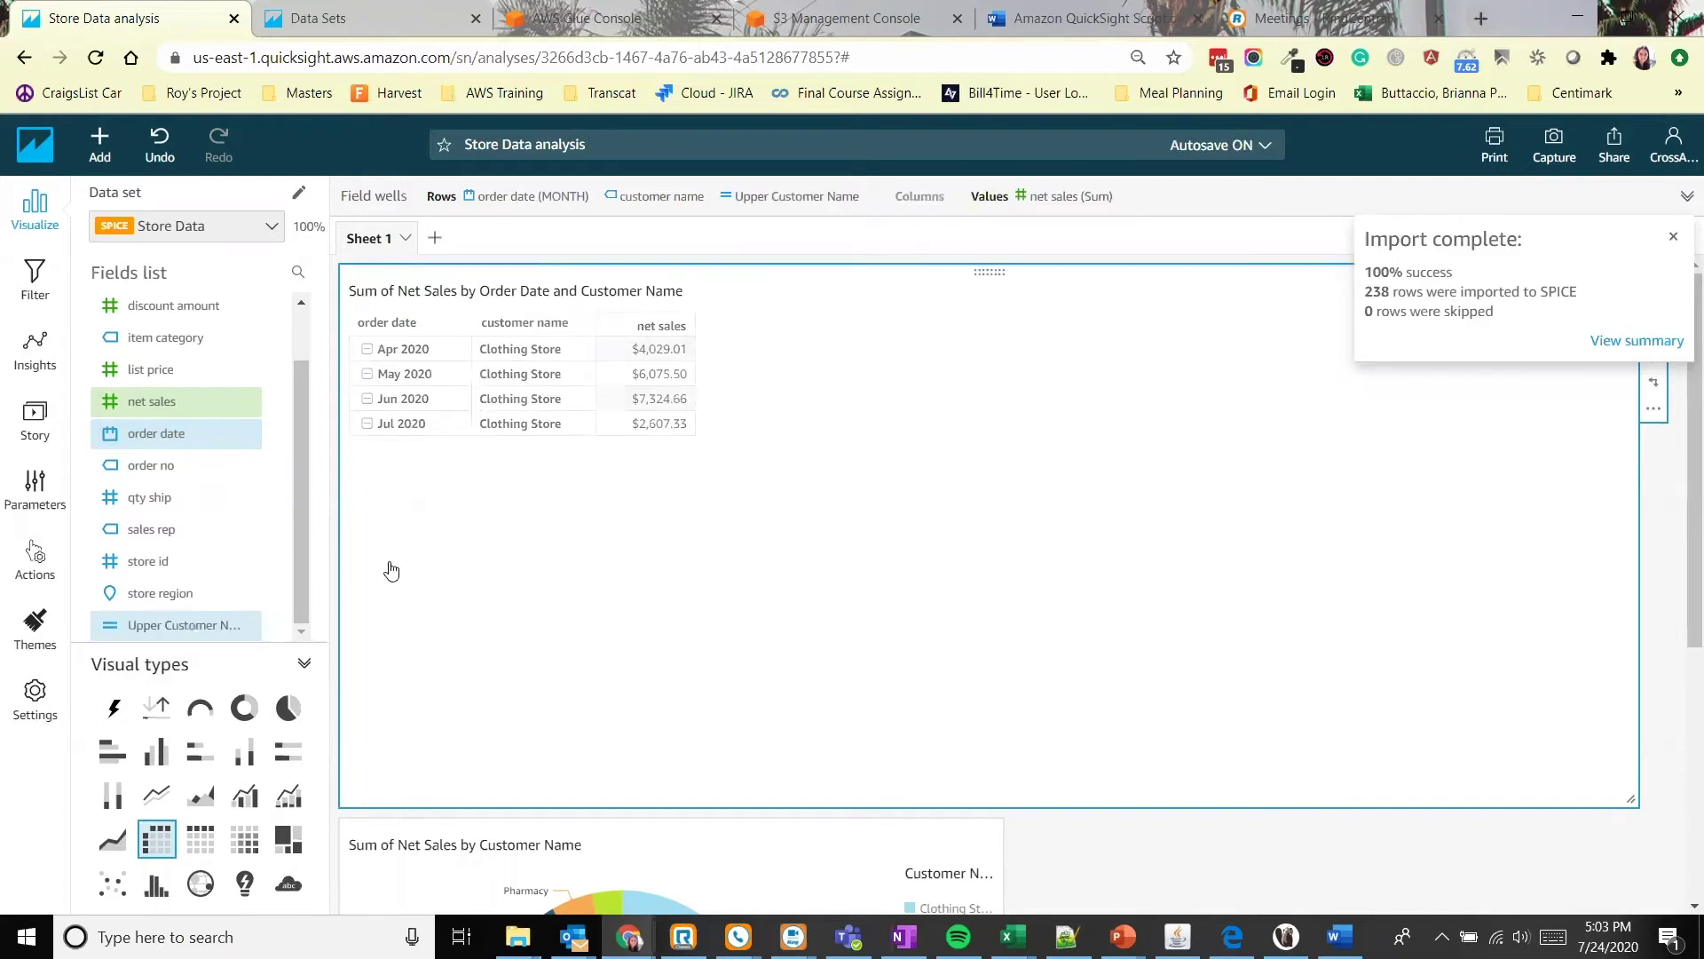
{"action": "left_click", "coordinate": [662, 197]}
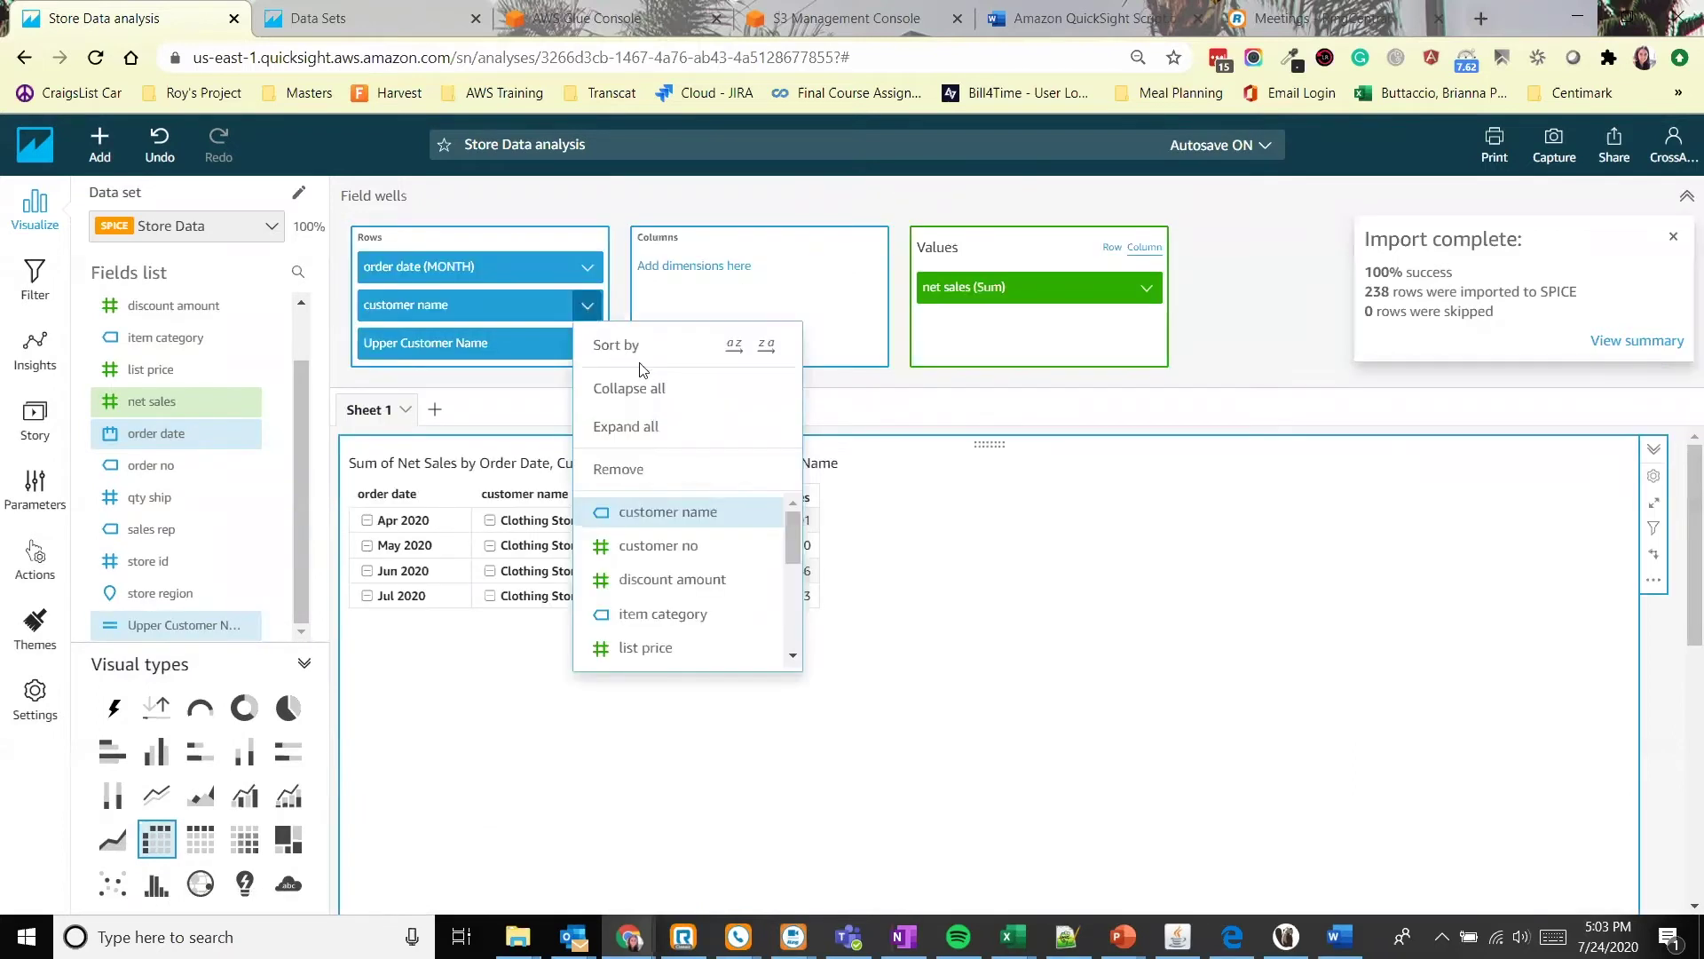
{"action": "left_click", "coordinate": [678, 473]}
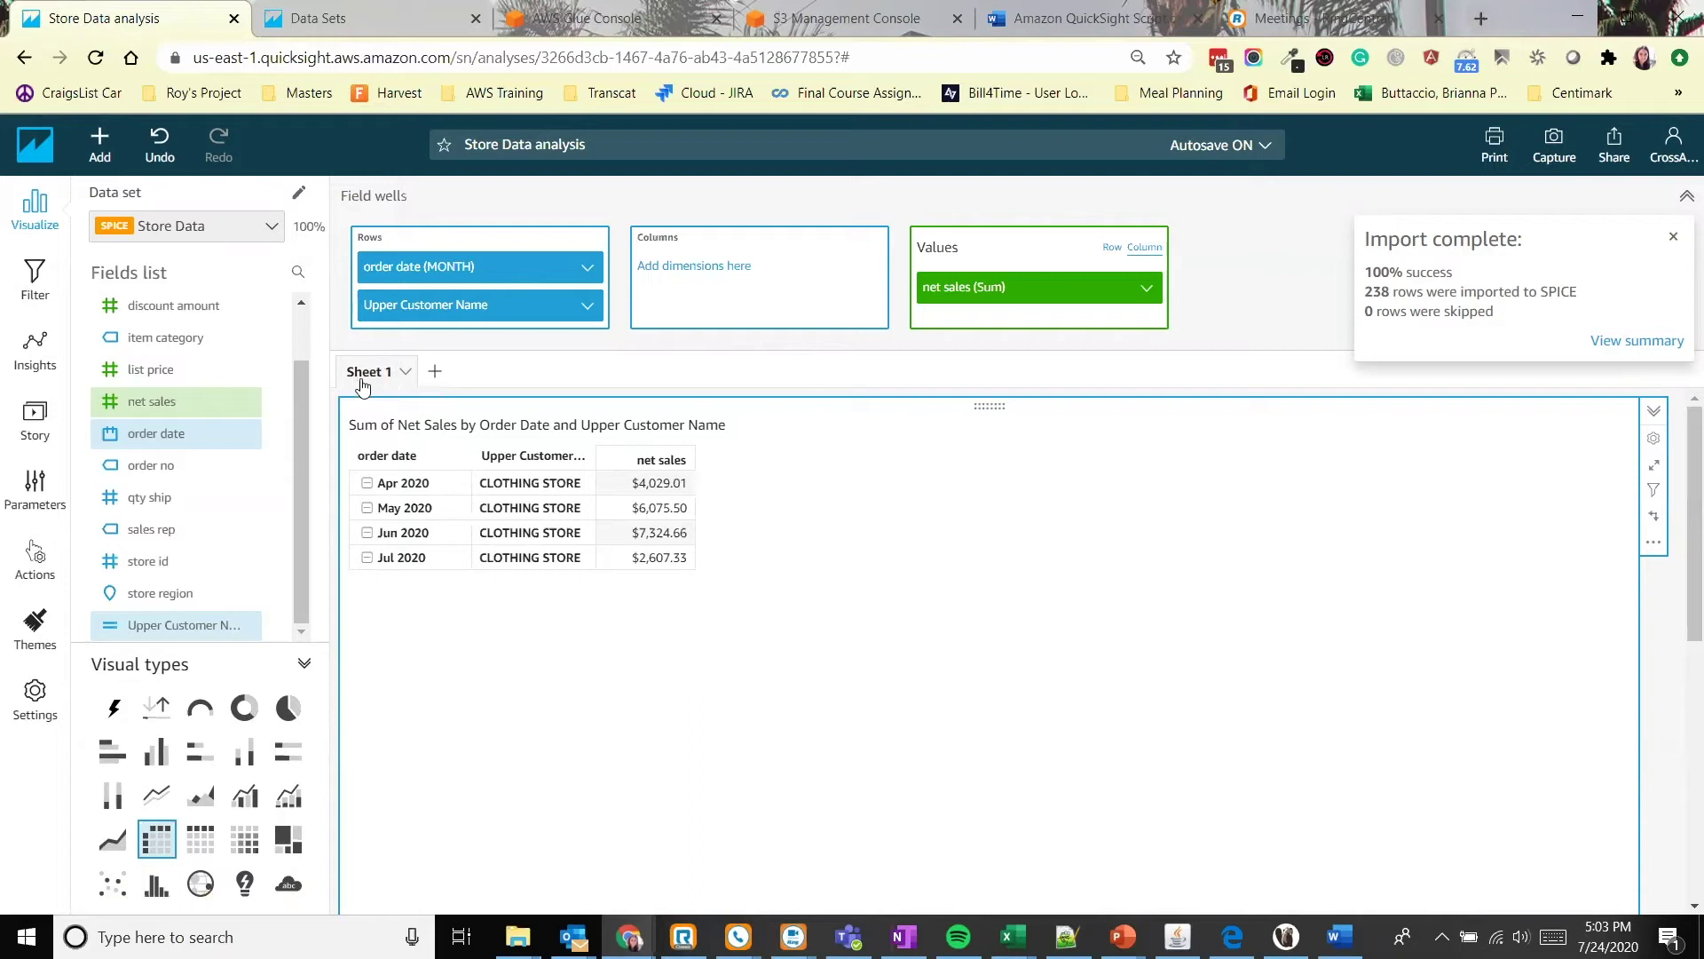
Add an empty Sheet 2, leaving both sheet names unchanged.
{"action": "left_click", "coordinate": [434, 371]}
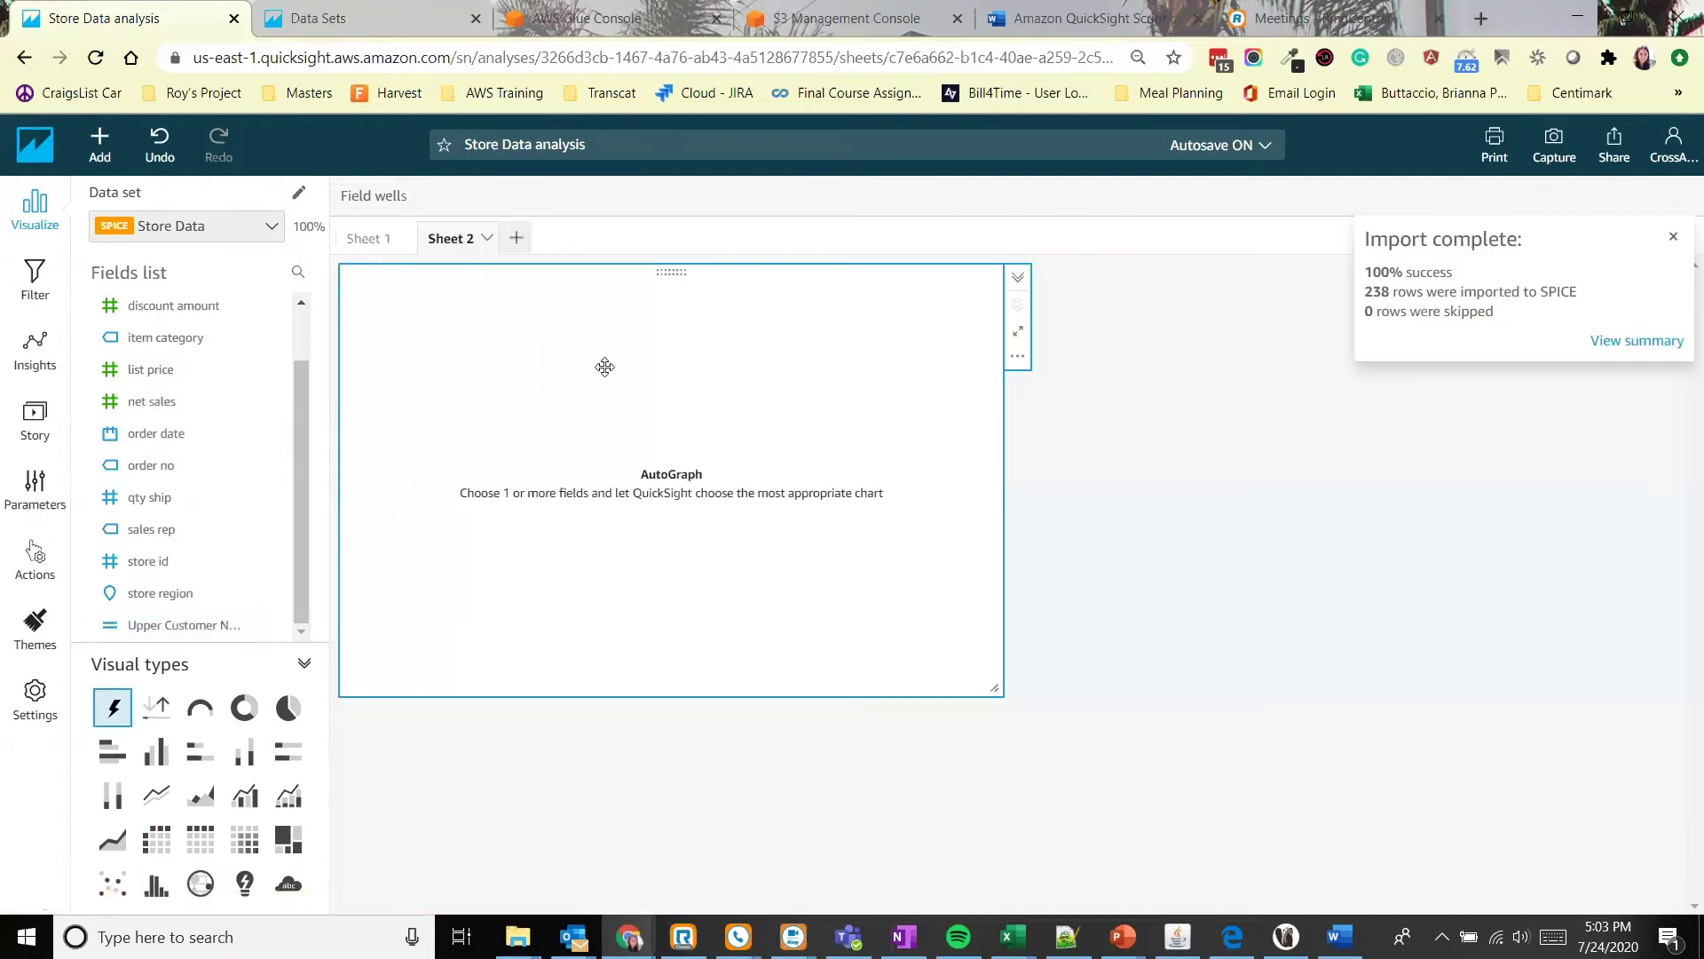
{"action": "left_click", "coordinate": [363, 254]}
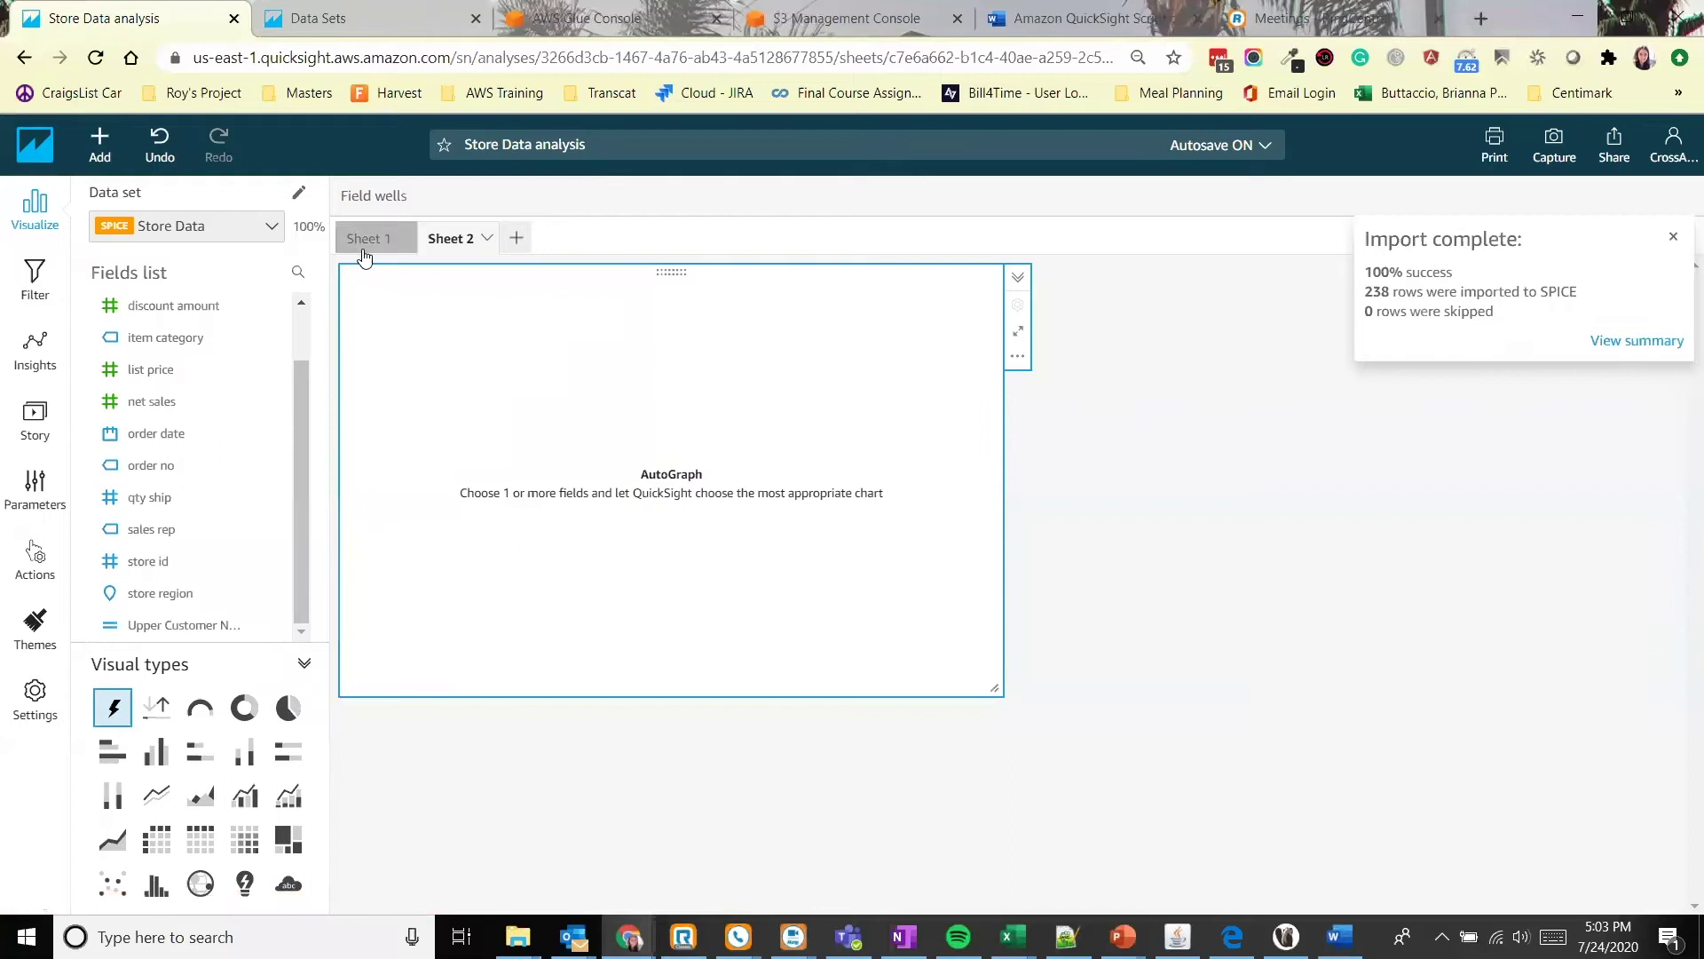
{"action": "left_click", "coordinate": [455, 239]}
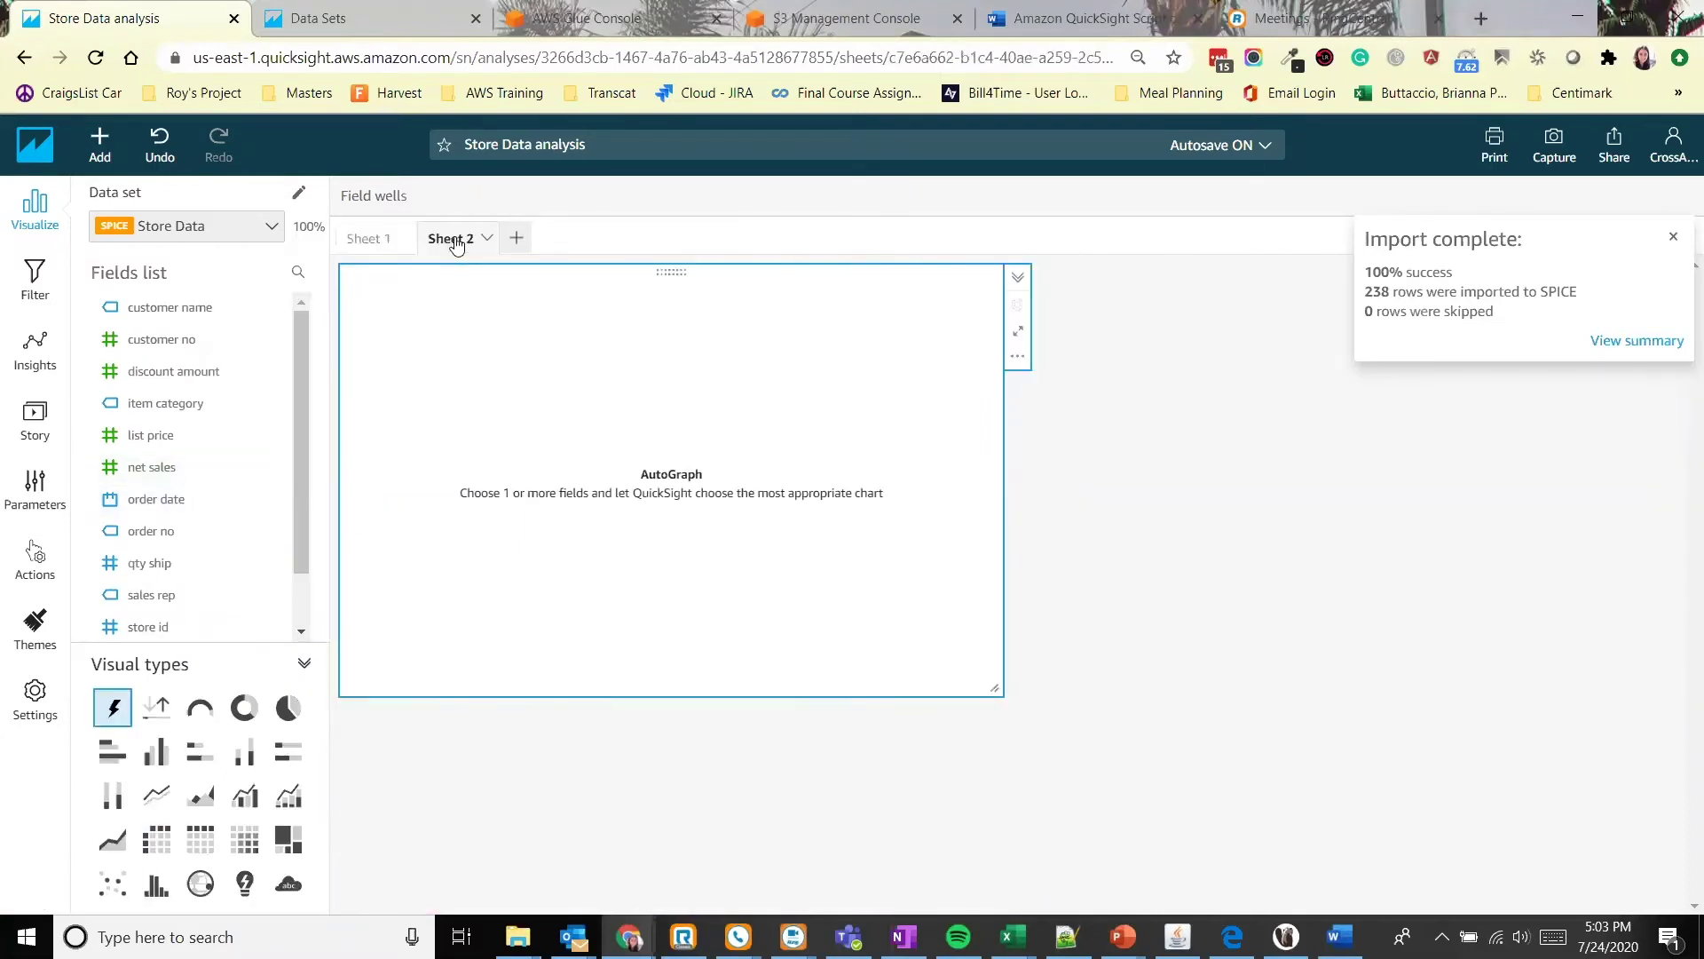
{"action": "double_click", "coordinate": [456, 238]}
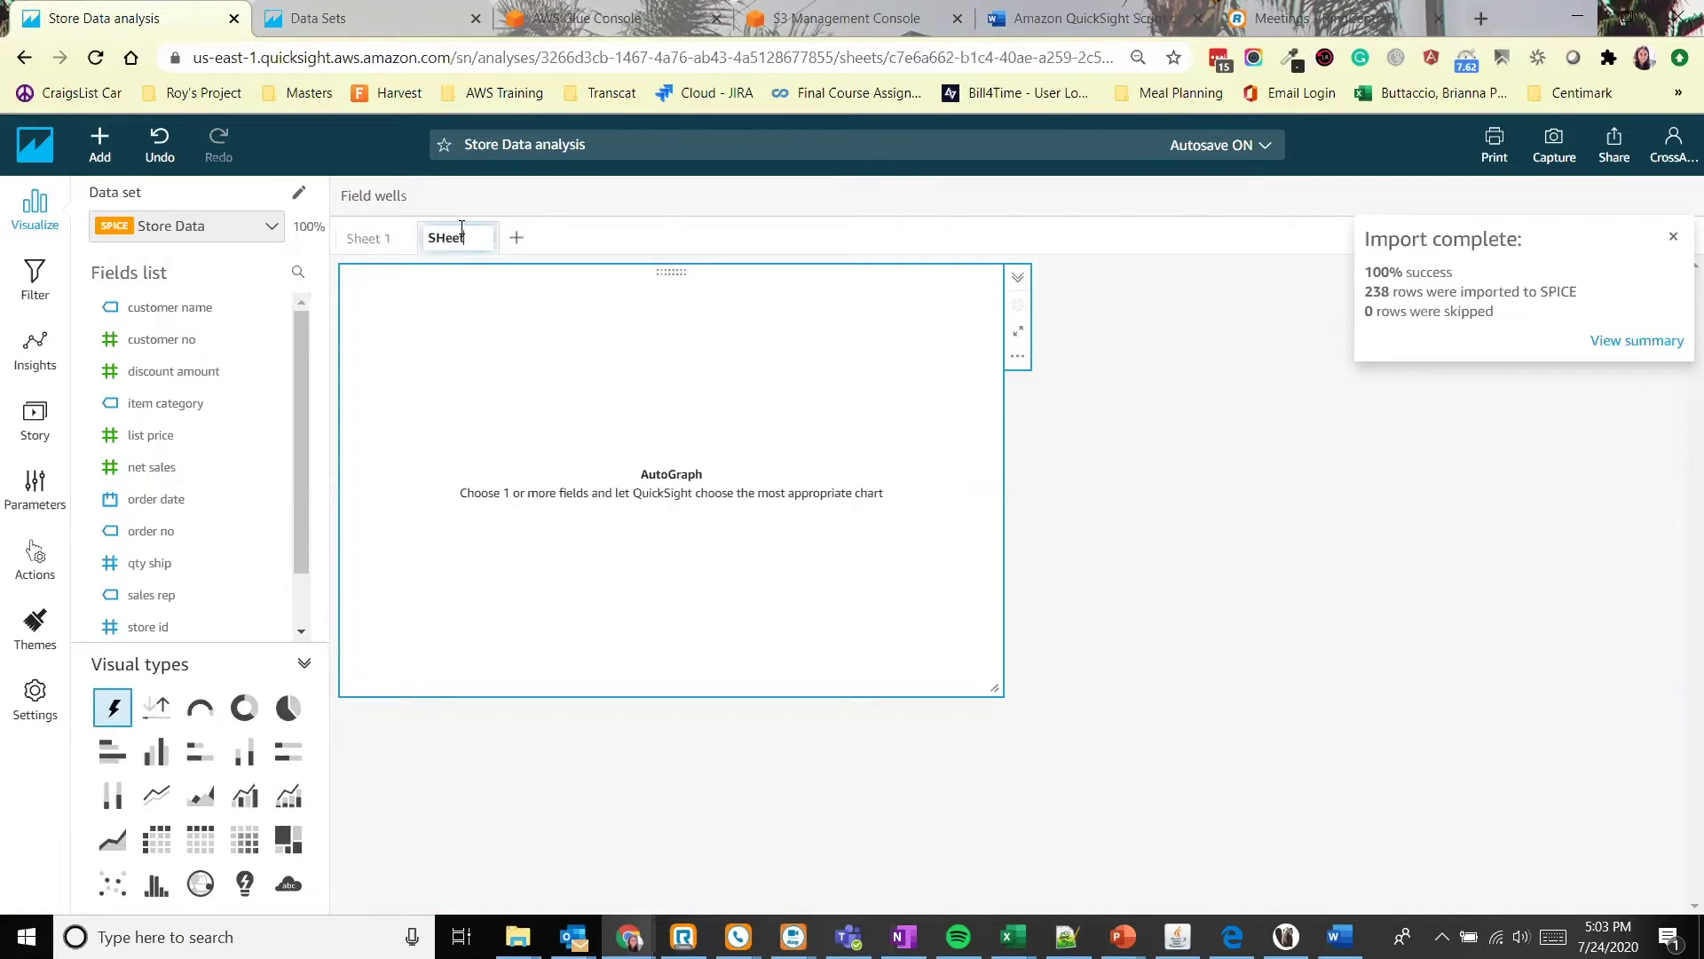
{"action": "double_click", "coordinate": [391, 237]}
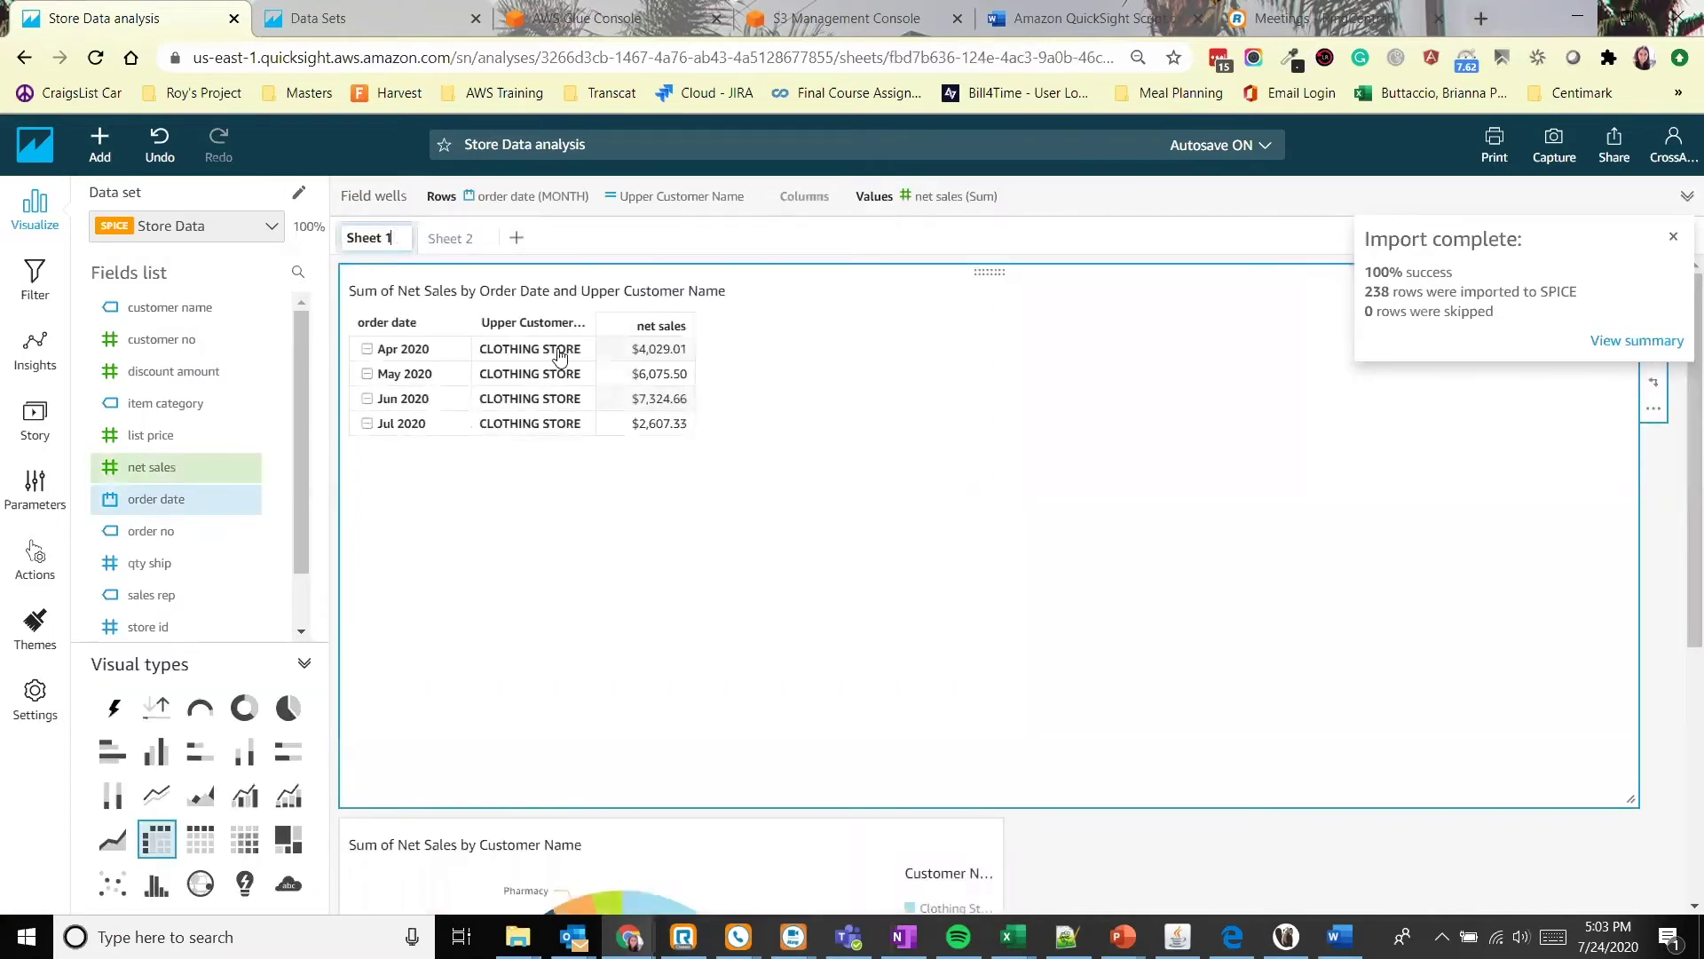
{"action": "left_click", "coordinate": [796, 405]}
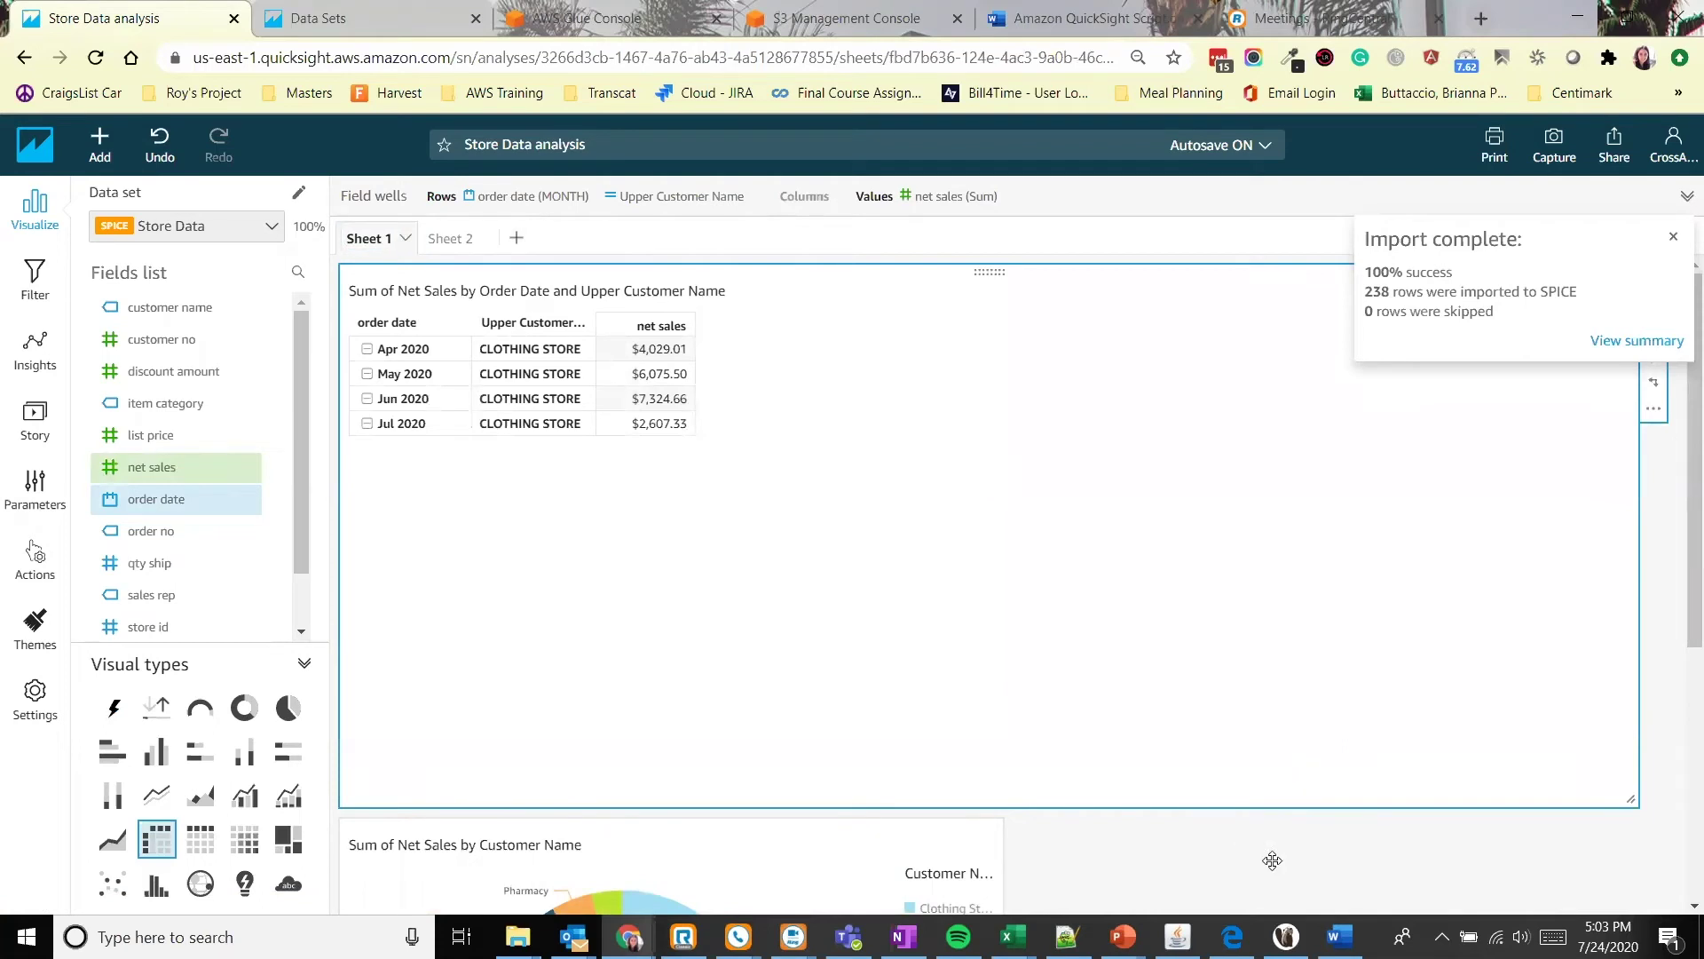
Stretch the customer pie chart wider and open its Format visual settings.
{"action": "scroll", "coordinate": [1261, 843], "scroll_direction": "down", "scroll_amount": 5}
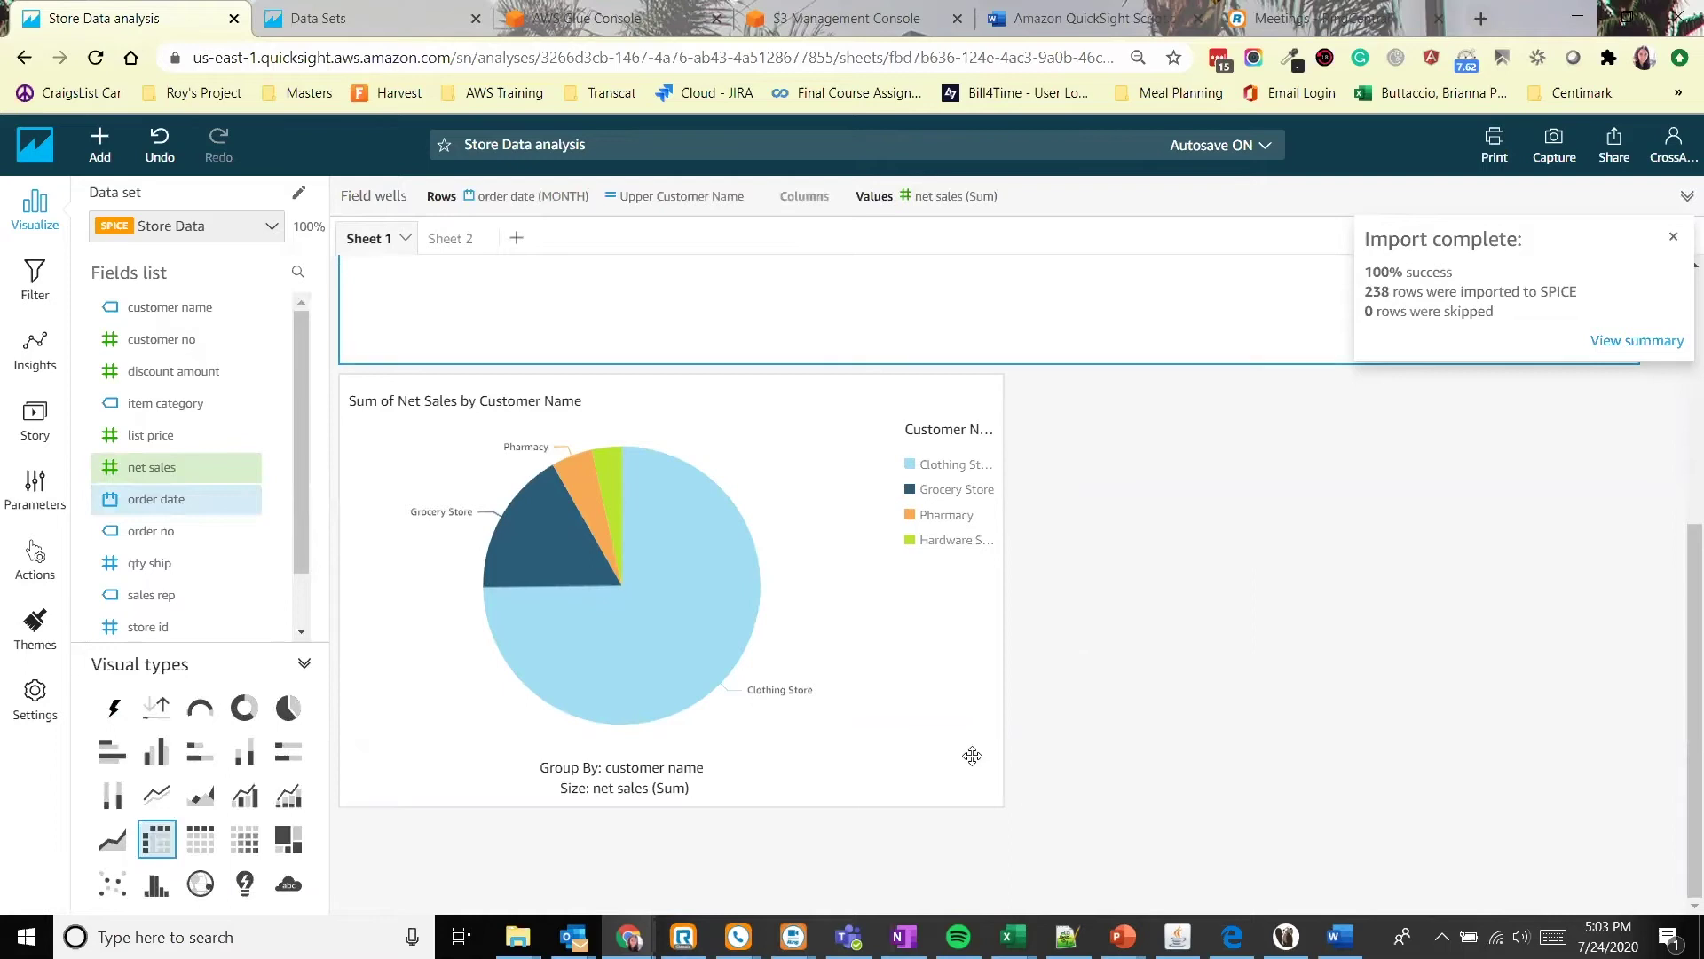
{"action": "left_click_drag", "start_coordinate": [998, 803], "coordinate": [1675, 841]}
{"action": "left_click", "coordinate": [1664, 496]}
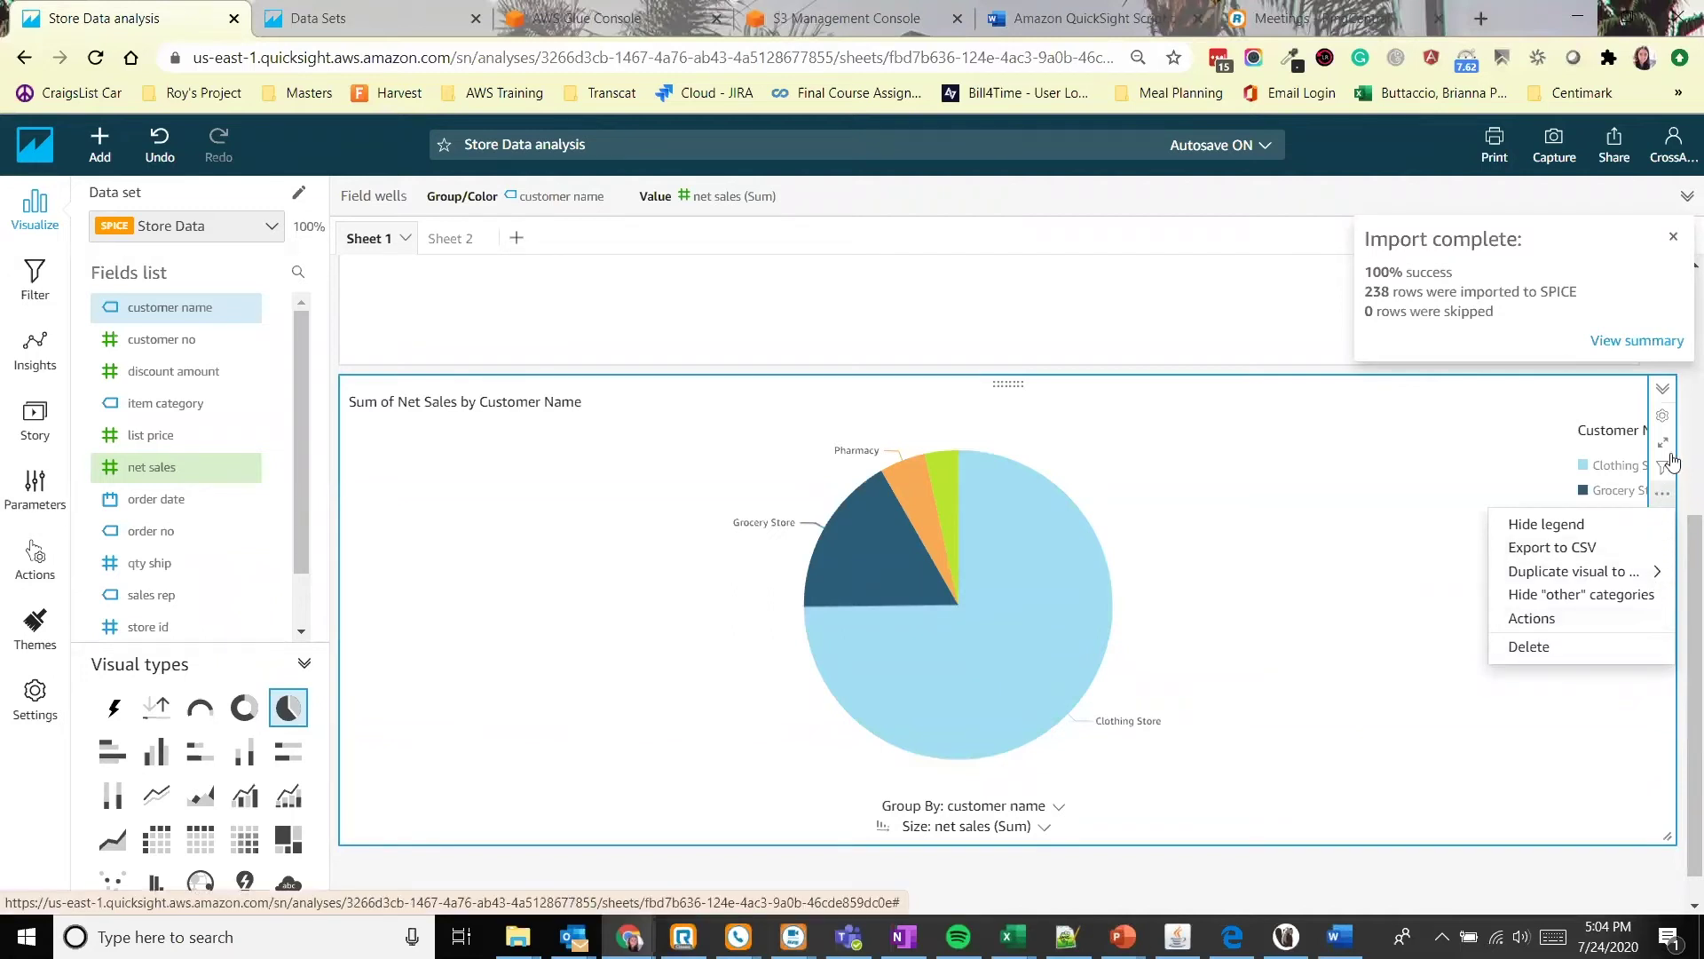
{"action": "left_click", "coordinate": [1664, 419]}
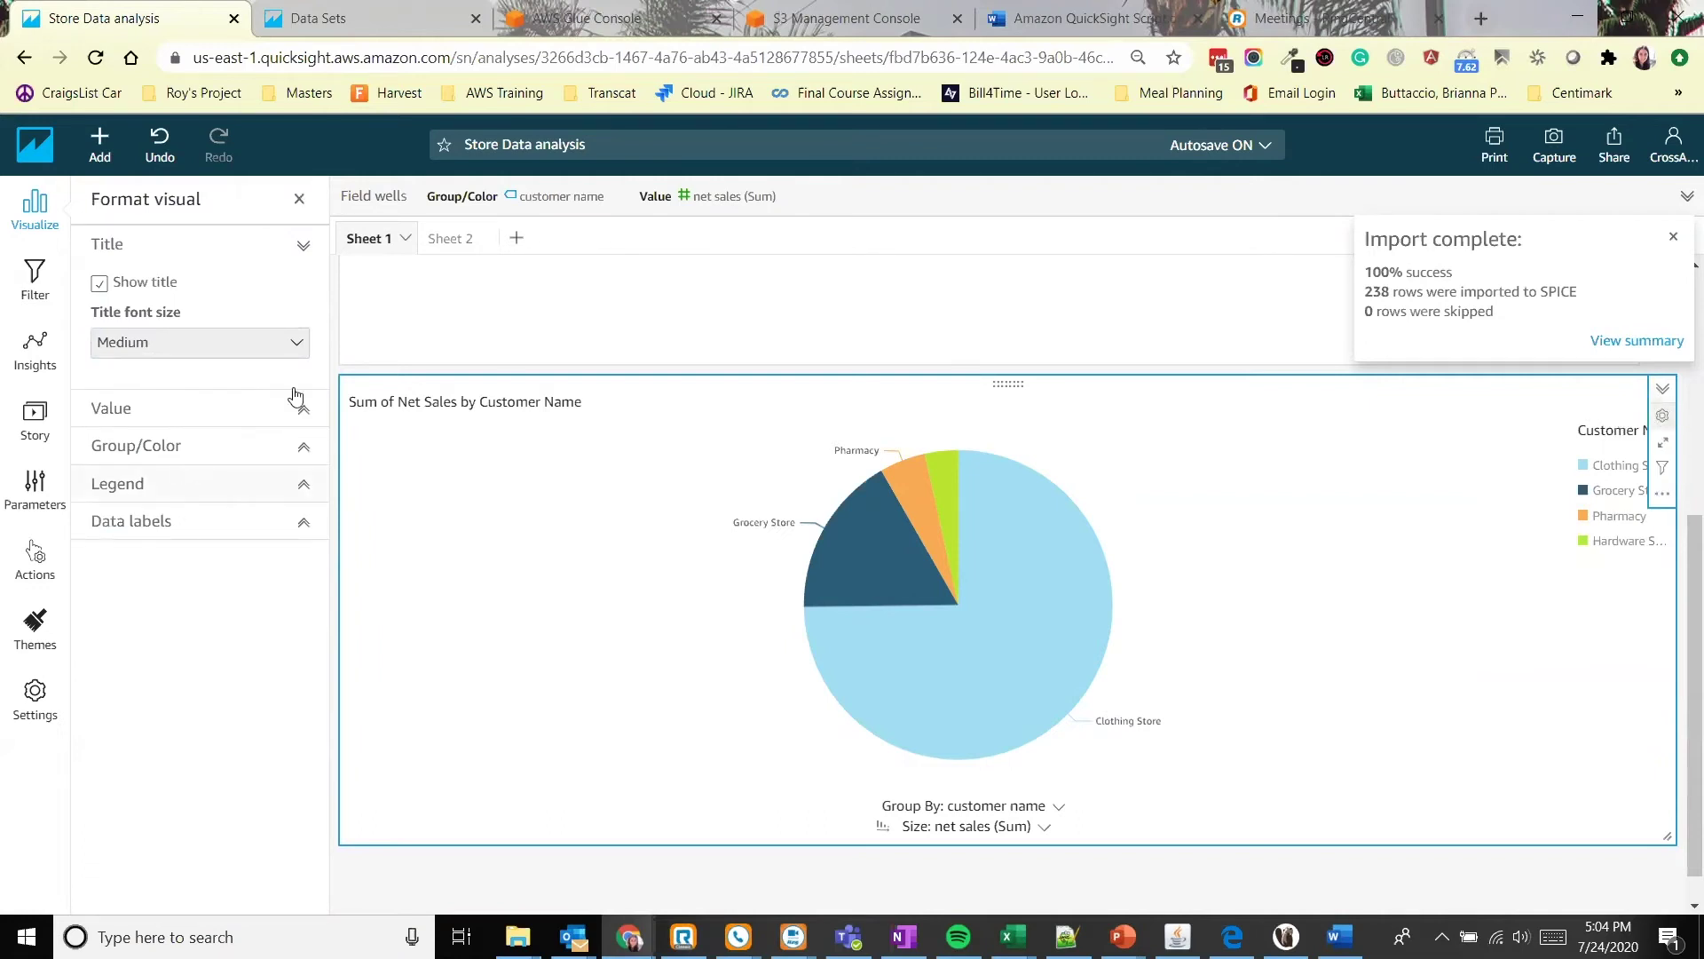
Set the pie chart's title font size to Extra large.
{"action": "left_click", "coordinate": [103, 286]}
{"action": "left_click", "coordinate": [103, 286]}
{"action": "left_click", "coordinate": [172, 342]}
{"action": "left_click", "coordinate": [204, 473]}
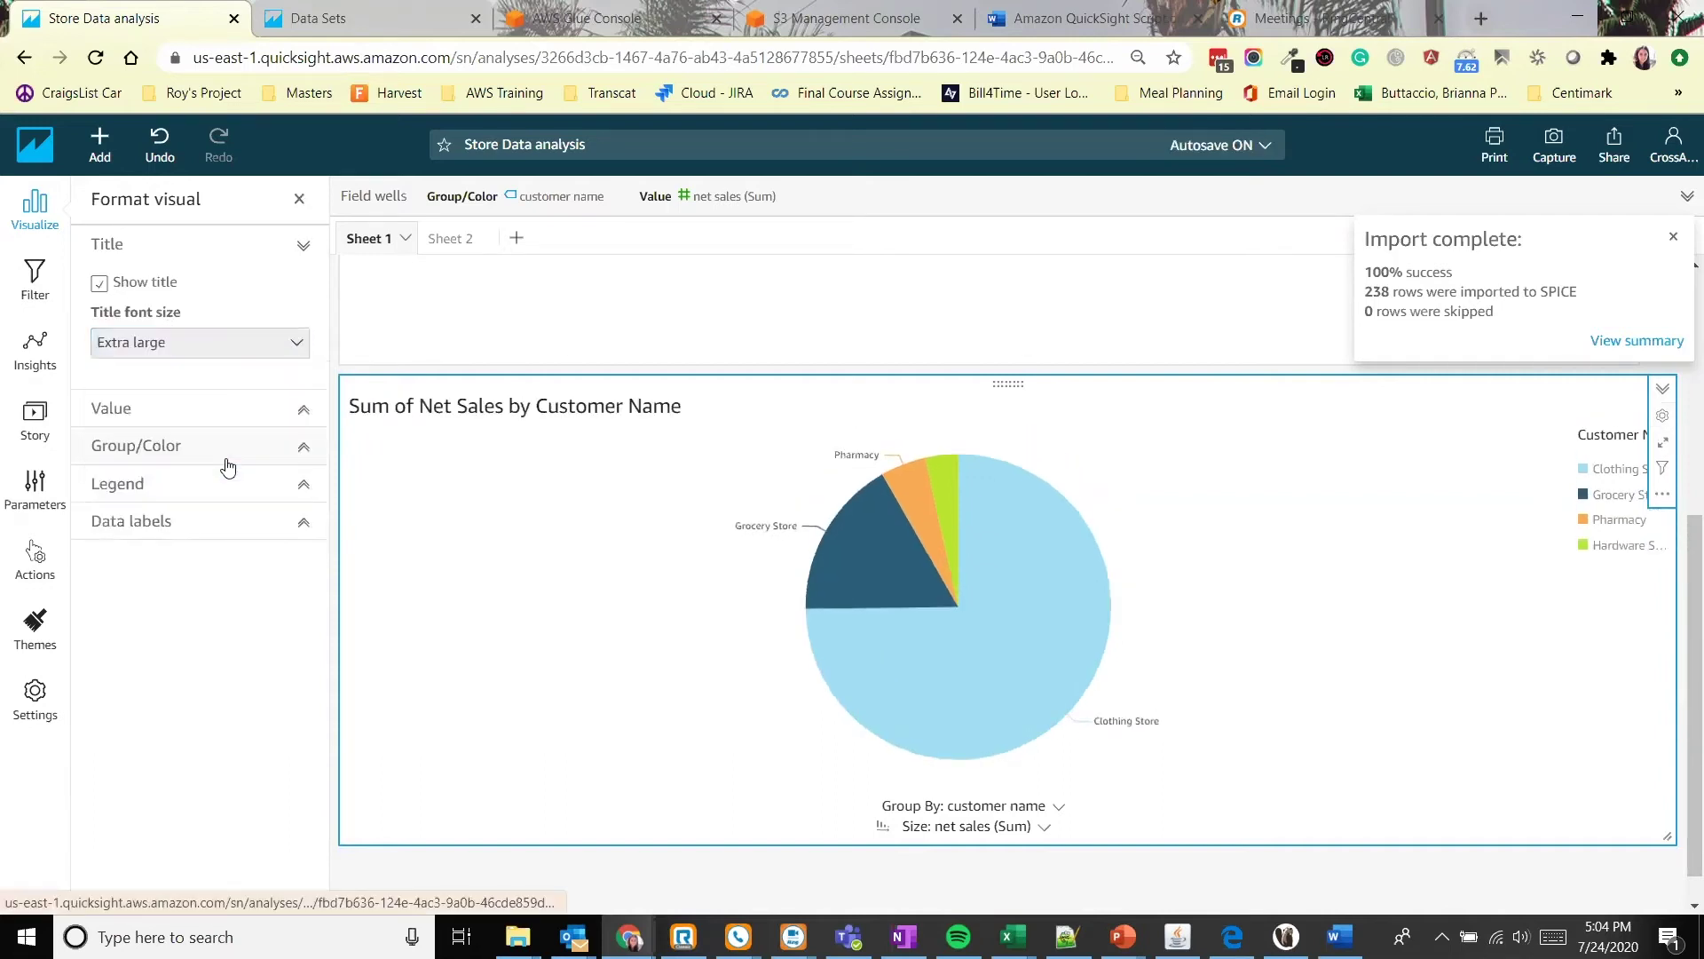
Move the pie chart's legend to the Top position.
{"action": "left_click", "coordinate": [213, 407]}
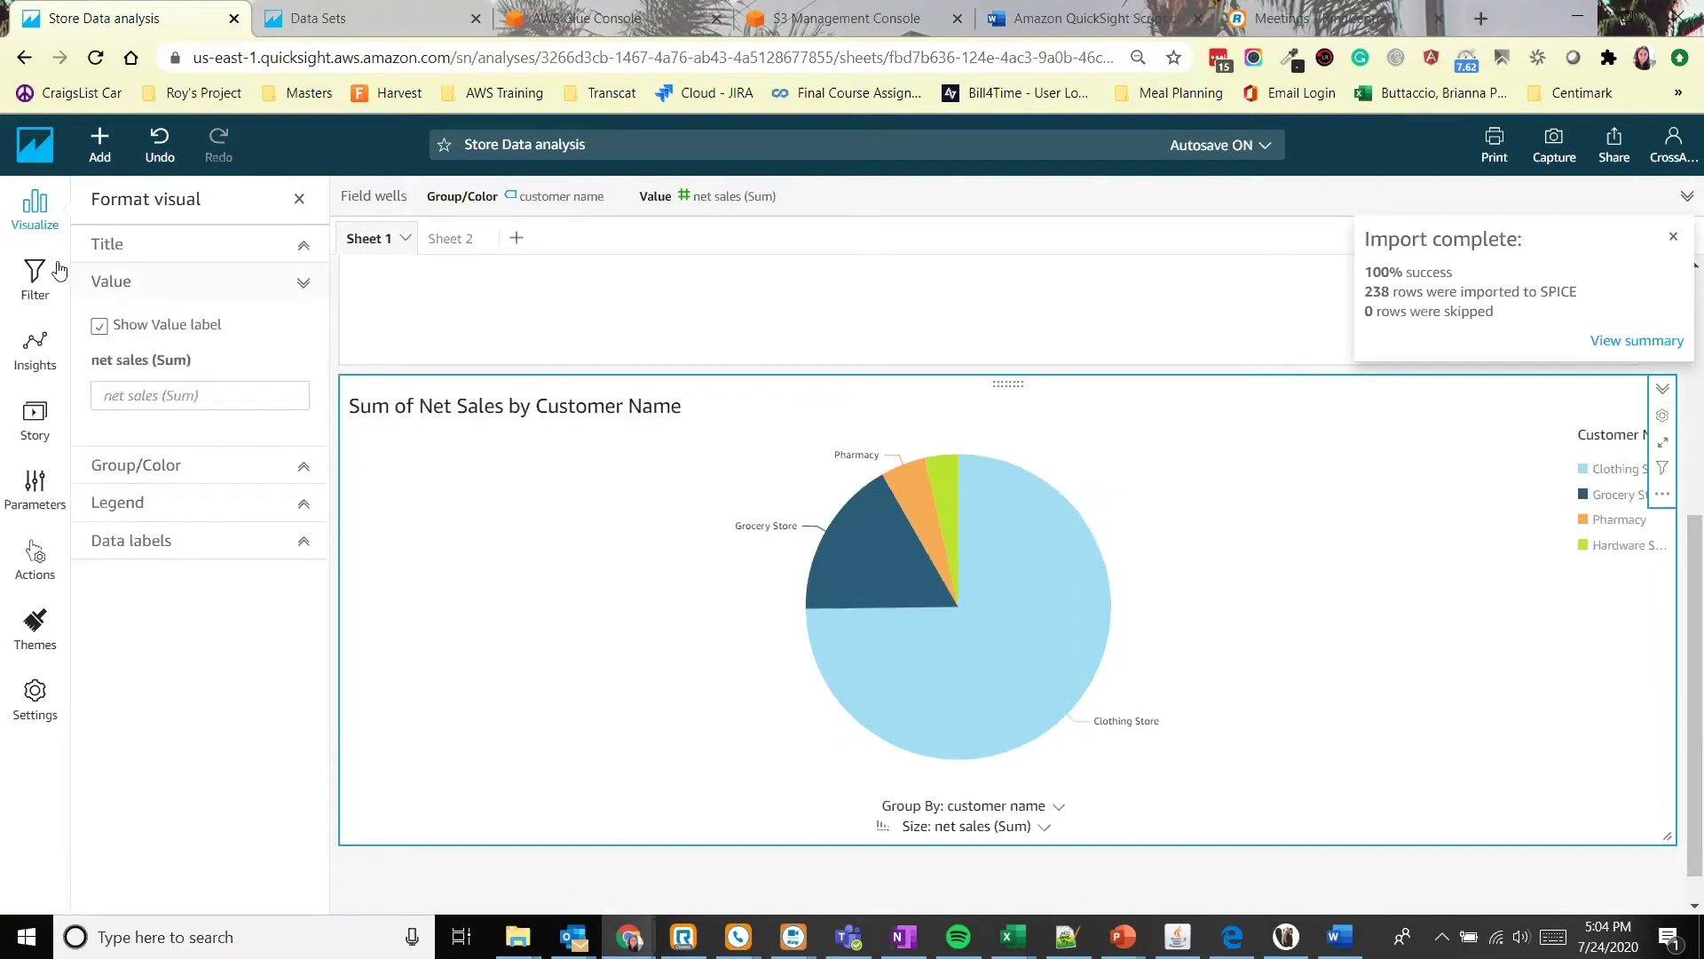
{"action": "left_click", "coordinate": [229, 469]}
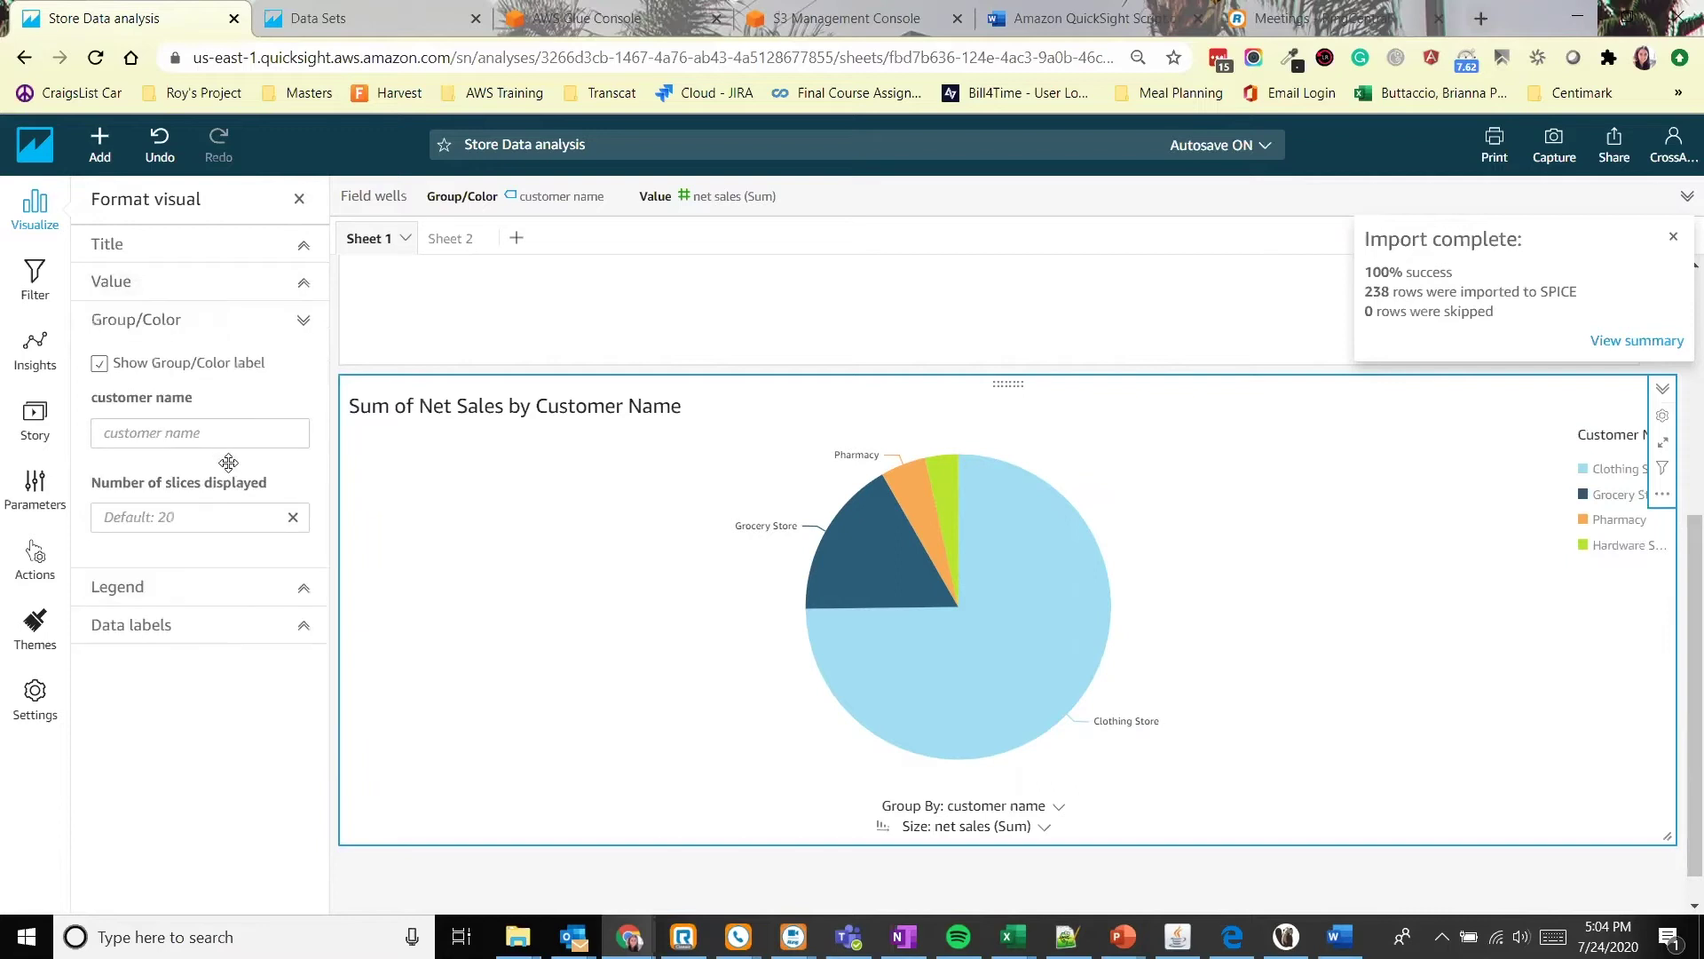
{"action": "left_click", "coordinate": [246, 588]}
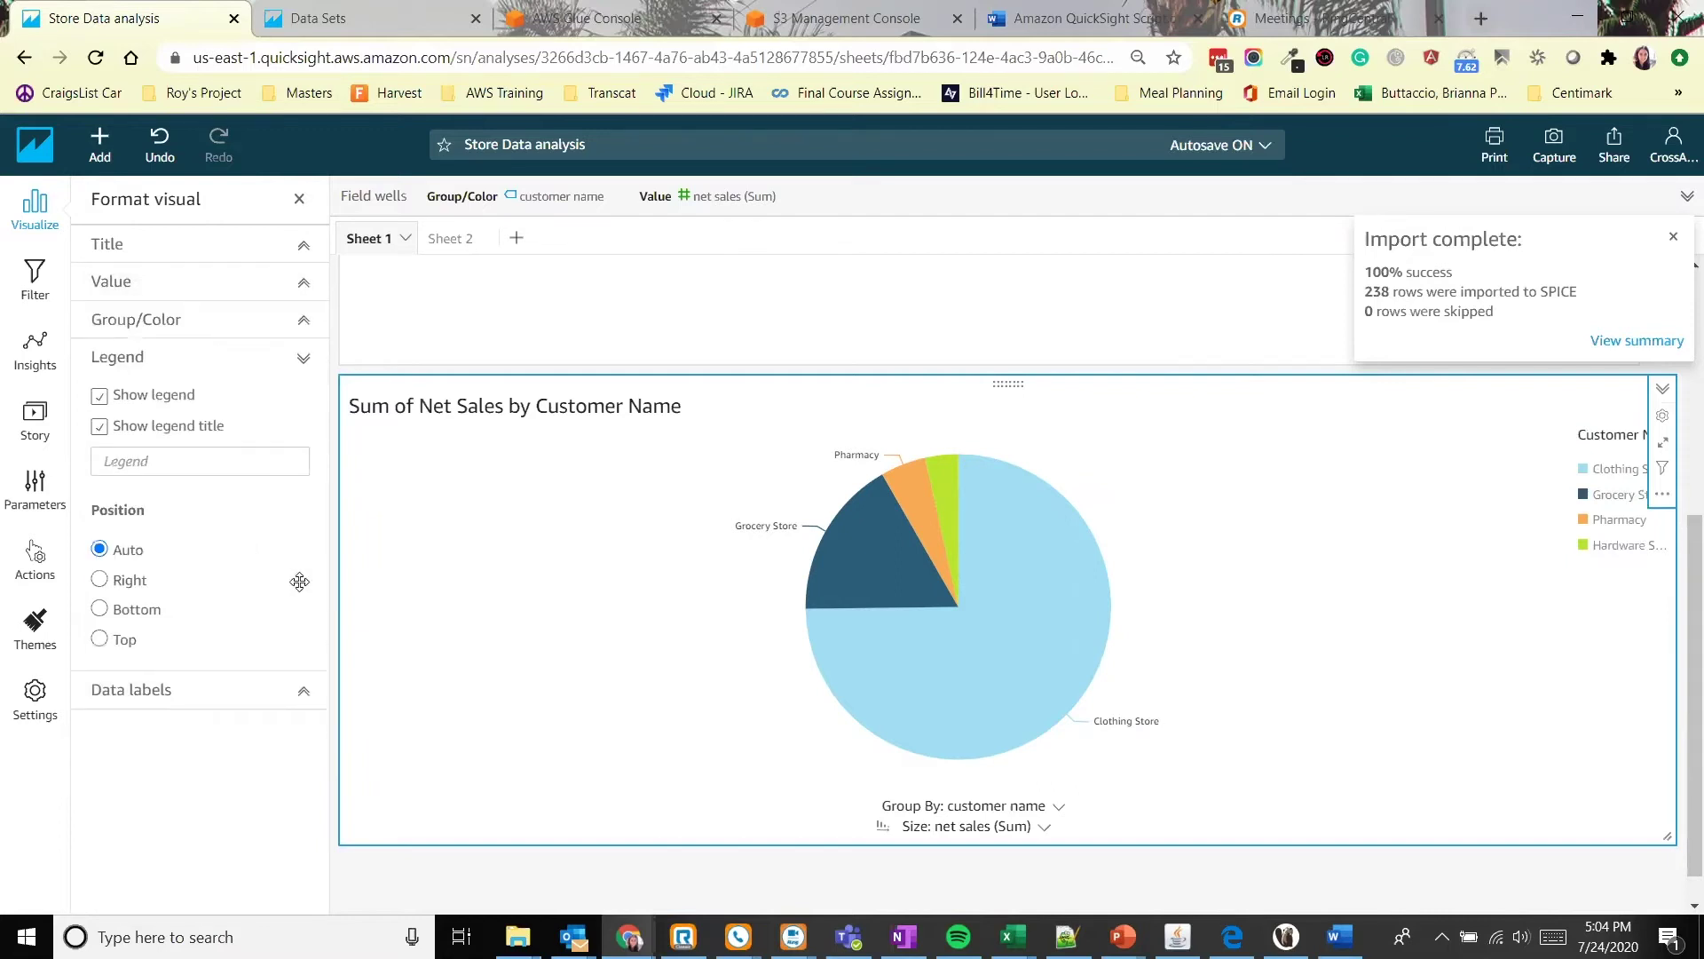
{"action": "left_click", "coordinate": [128, 643]}
{"action": "left_click", "coordinate": [294, 692]}
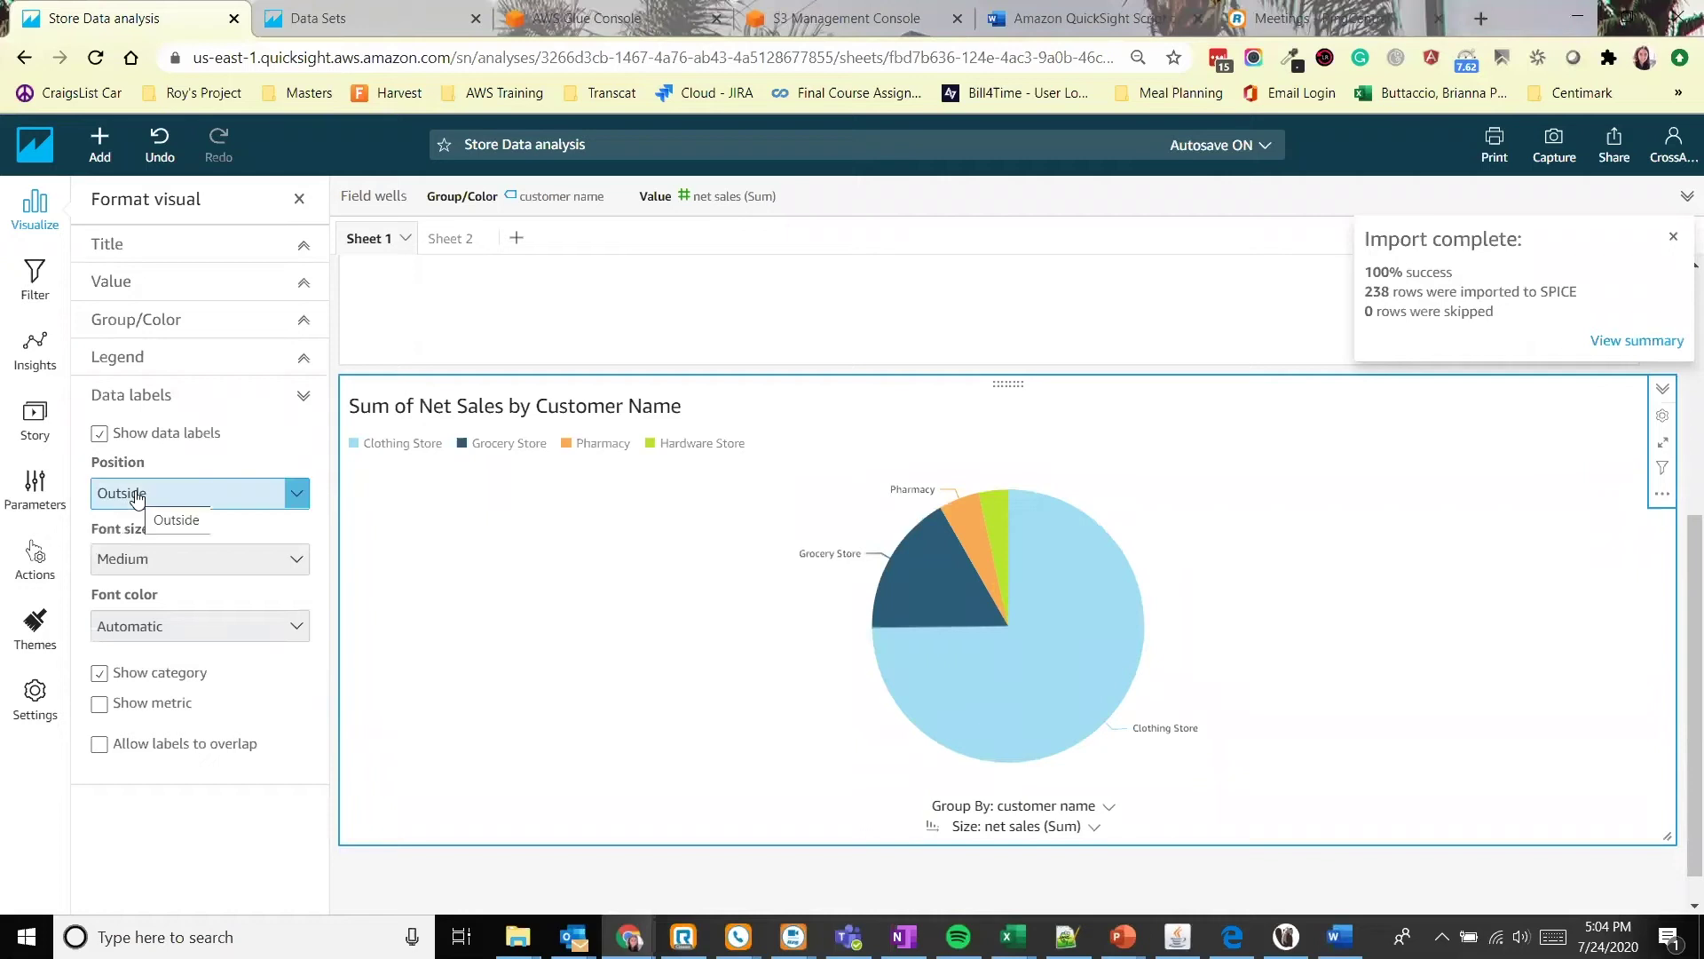
Set data labels to Outside, font size Extra large, and turn on Show metric.
{"action": "left_click", "coordinate": [135, 497]}
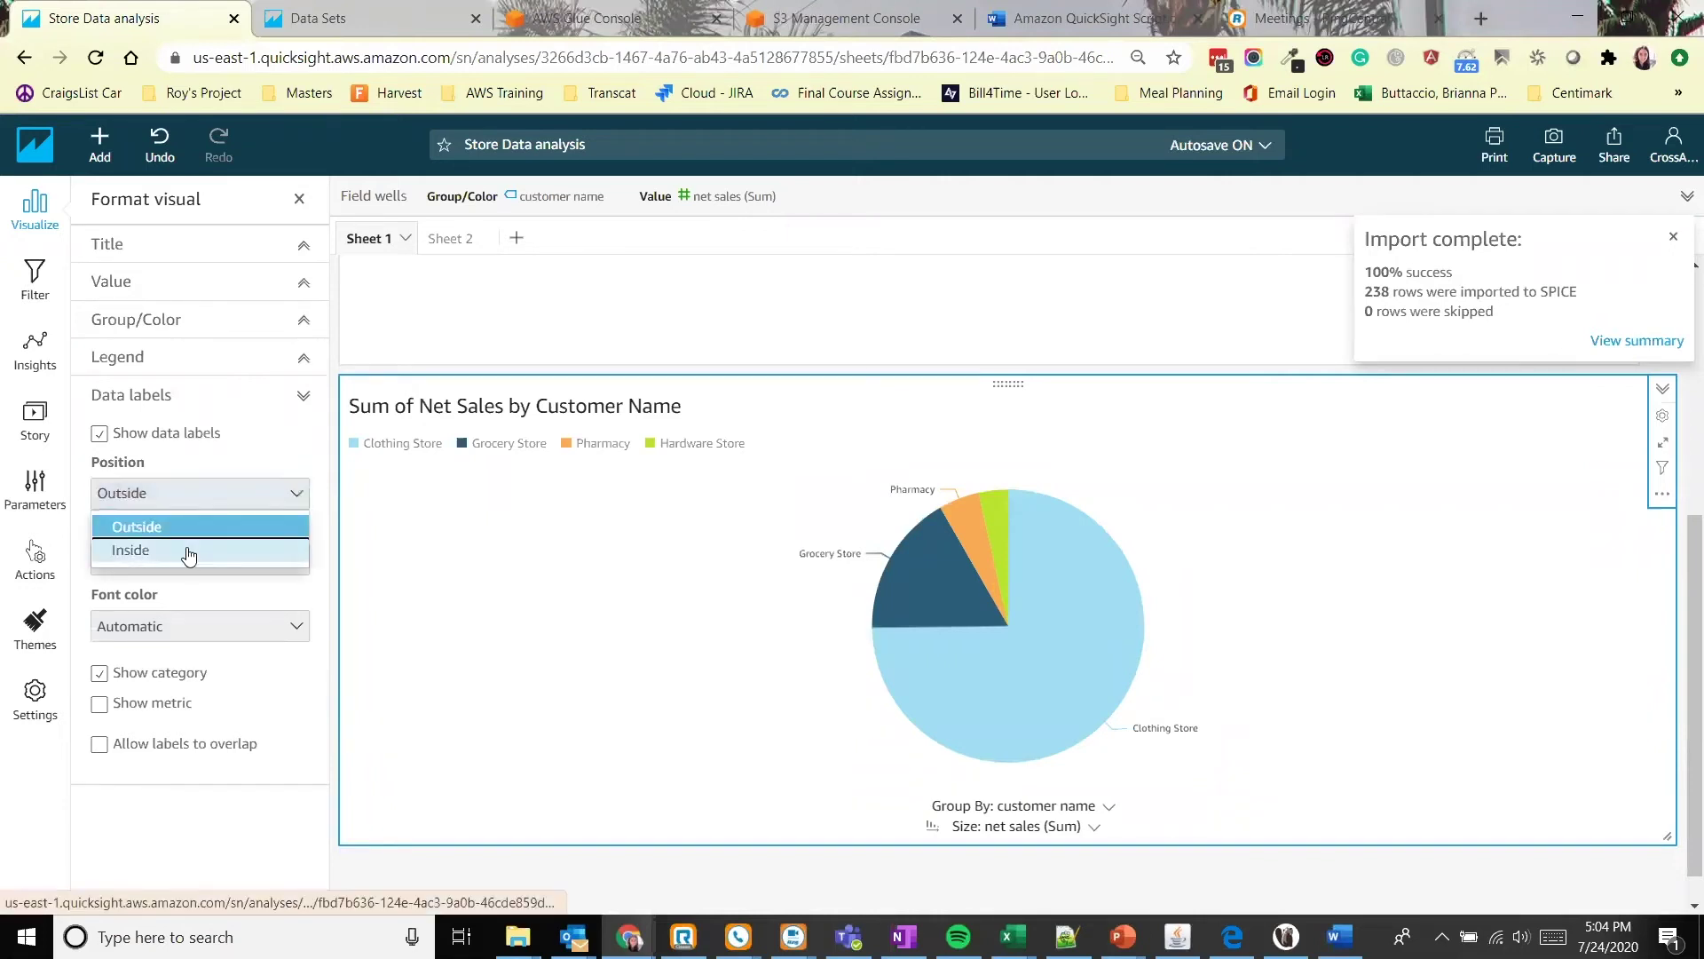
{"action": "left_click", "coordinate": [189, 552]}
{"action": "left_click", "coordinate": [160, 494]}
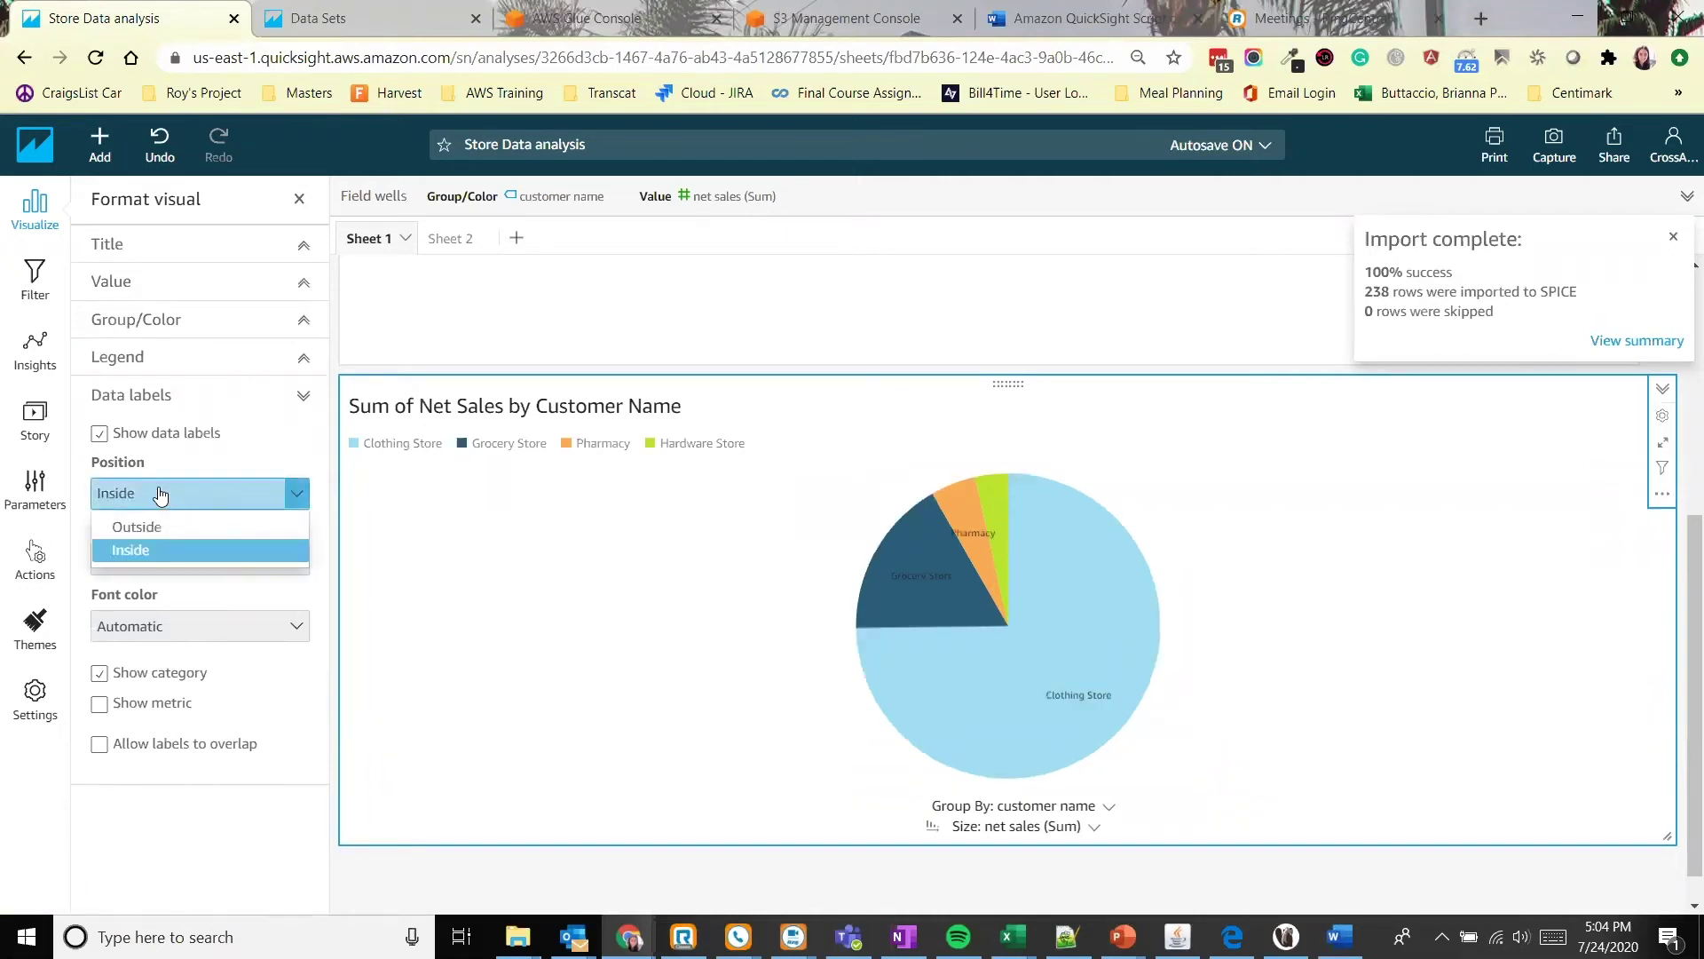
{"action": "left_click", "coordinate": [174, 528]}
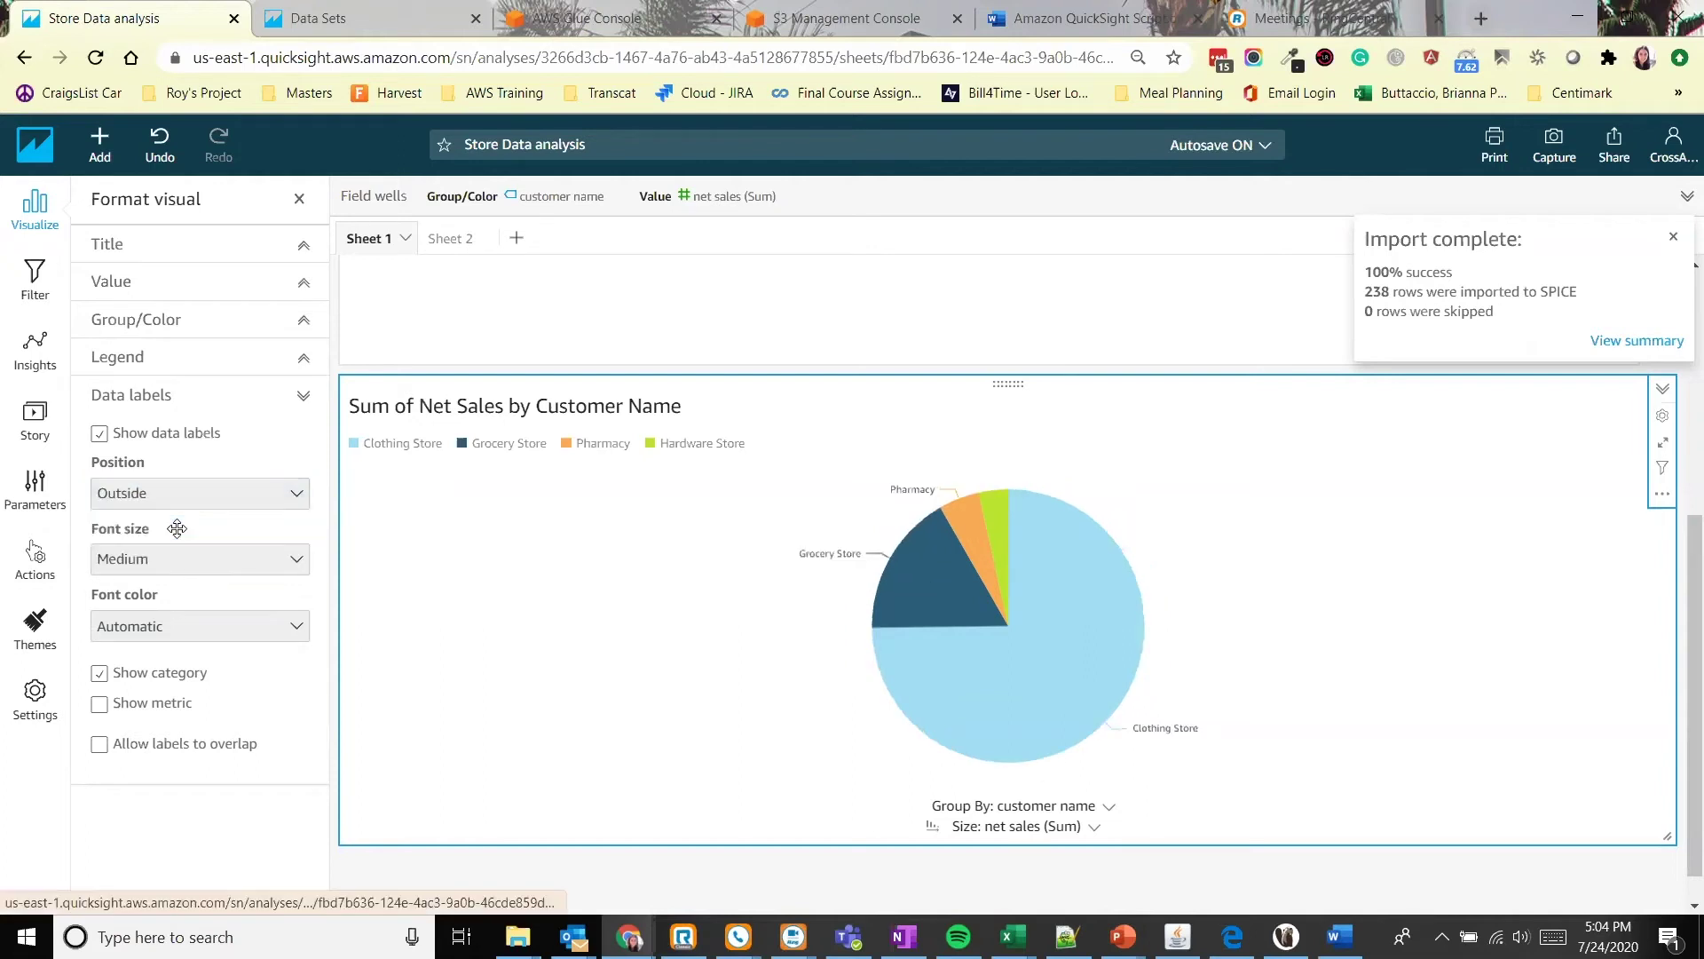
{"action": "left_click", "coordinate": [244, 562]}
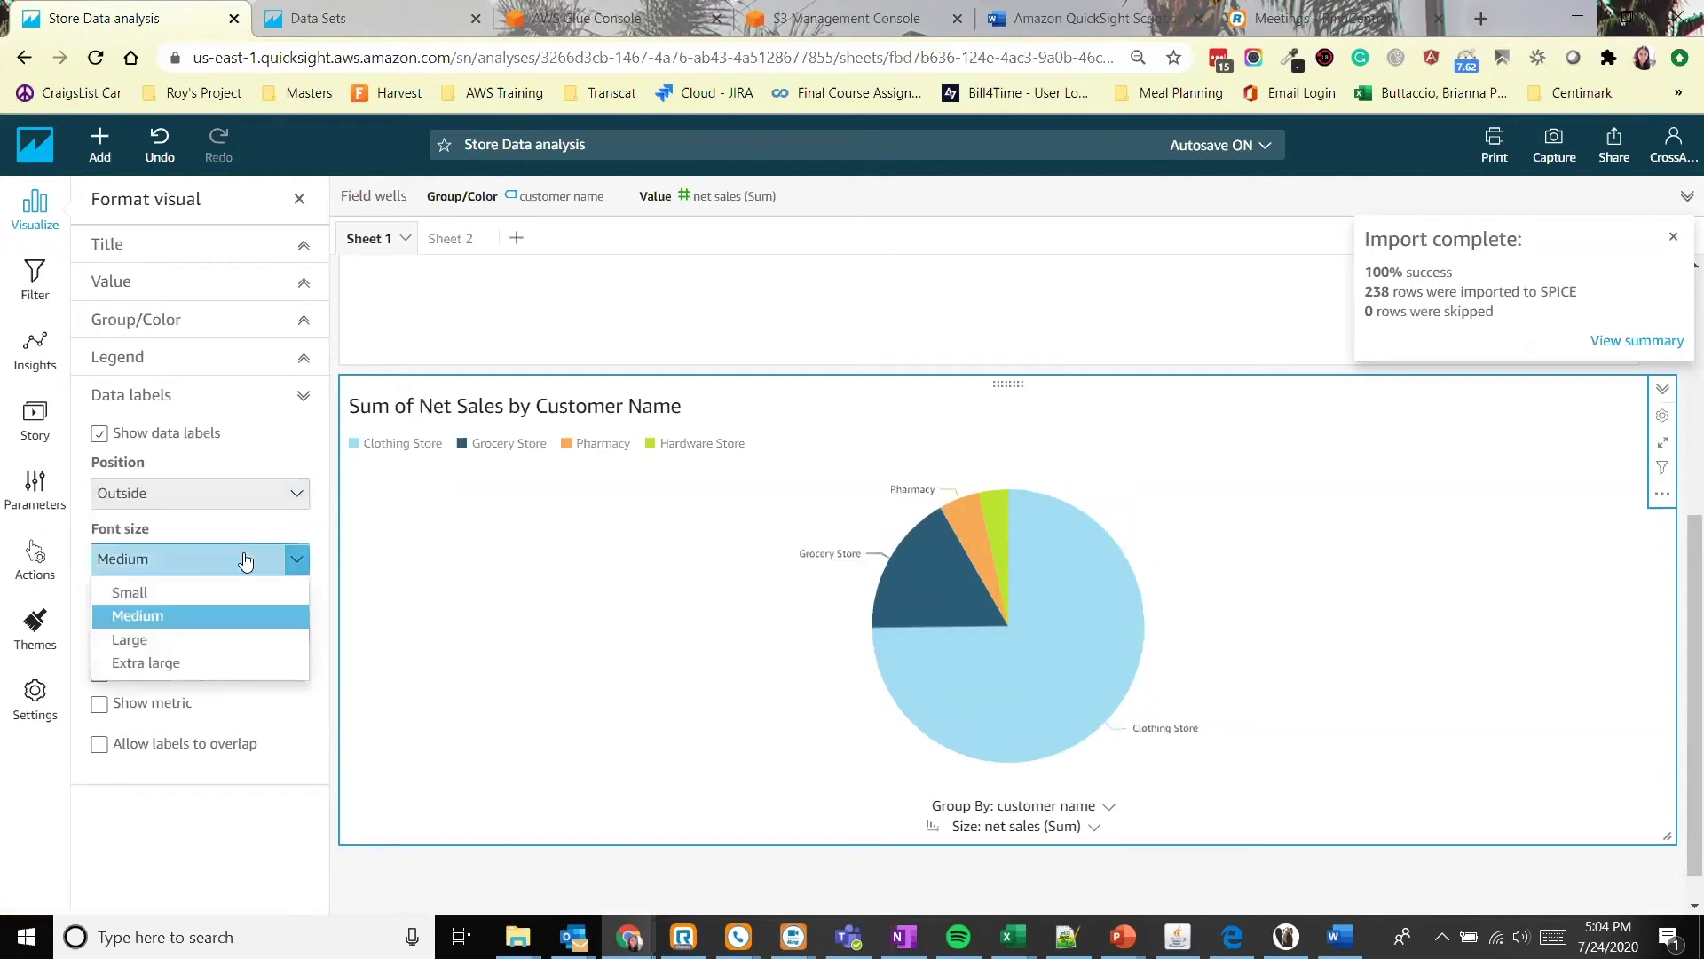
{"action": "left_click", "coordinate": [217, 679]}
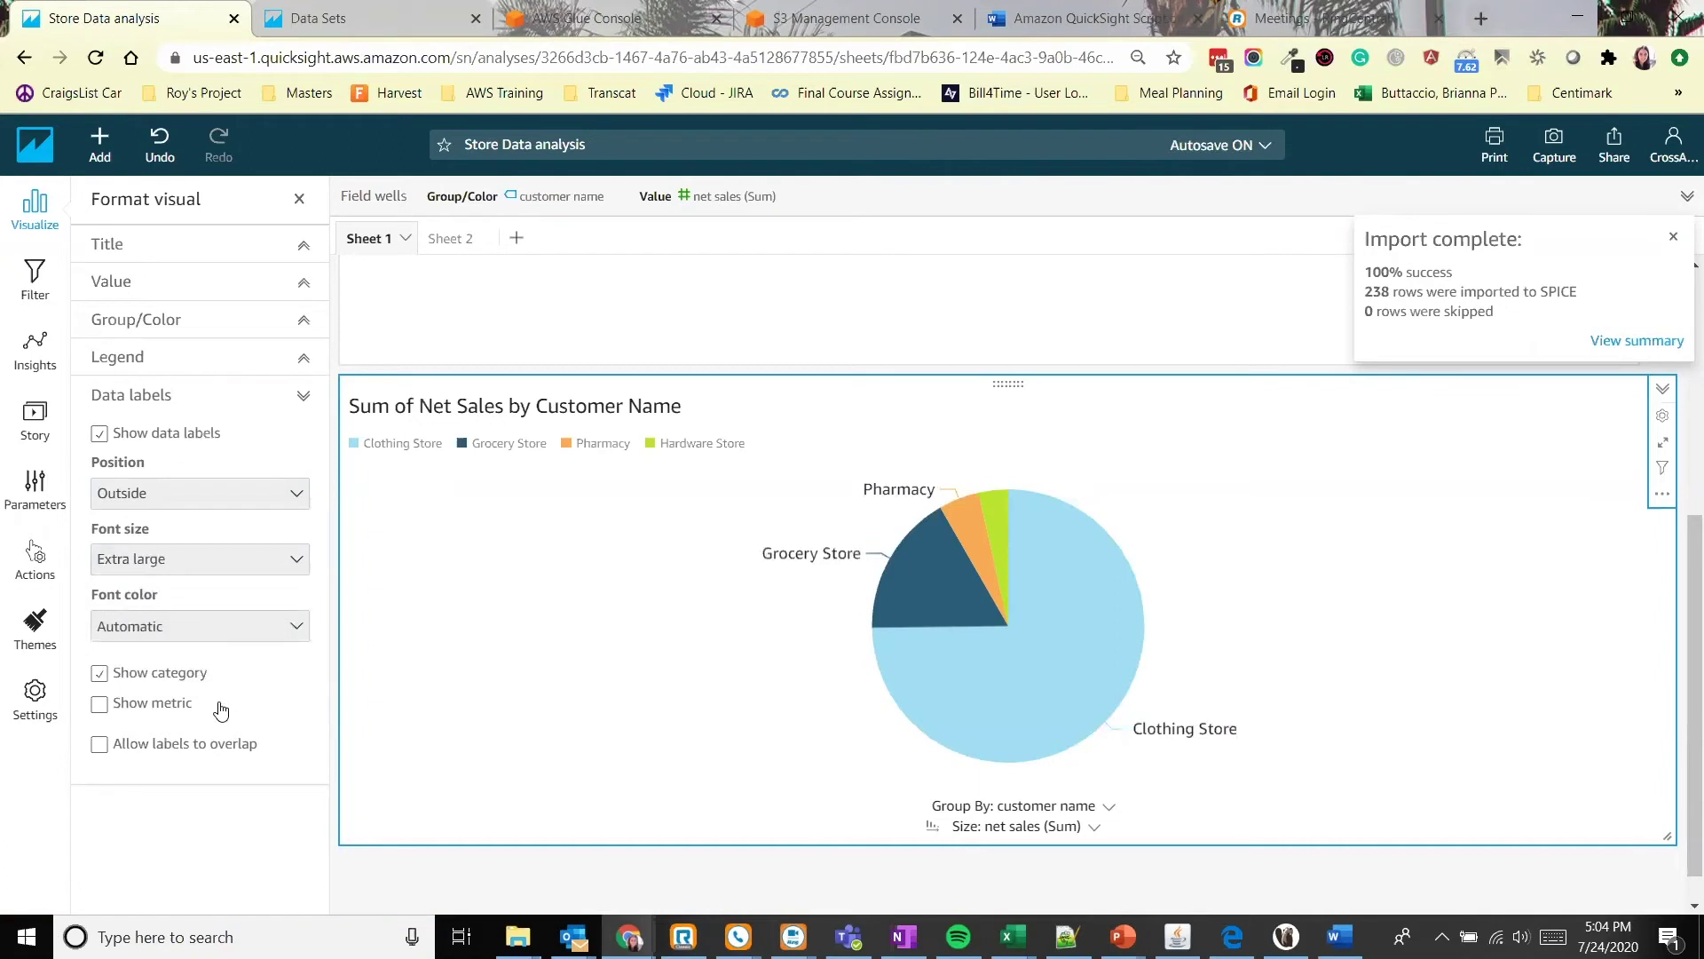
{"action": "left_click", "coordinate": [169, 708]}
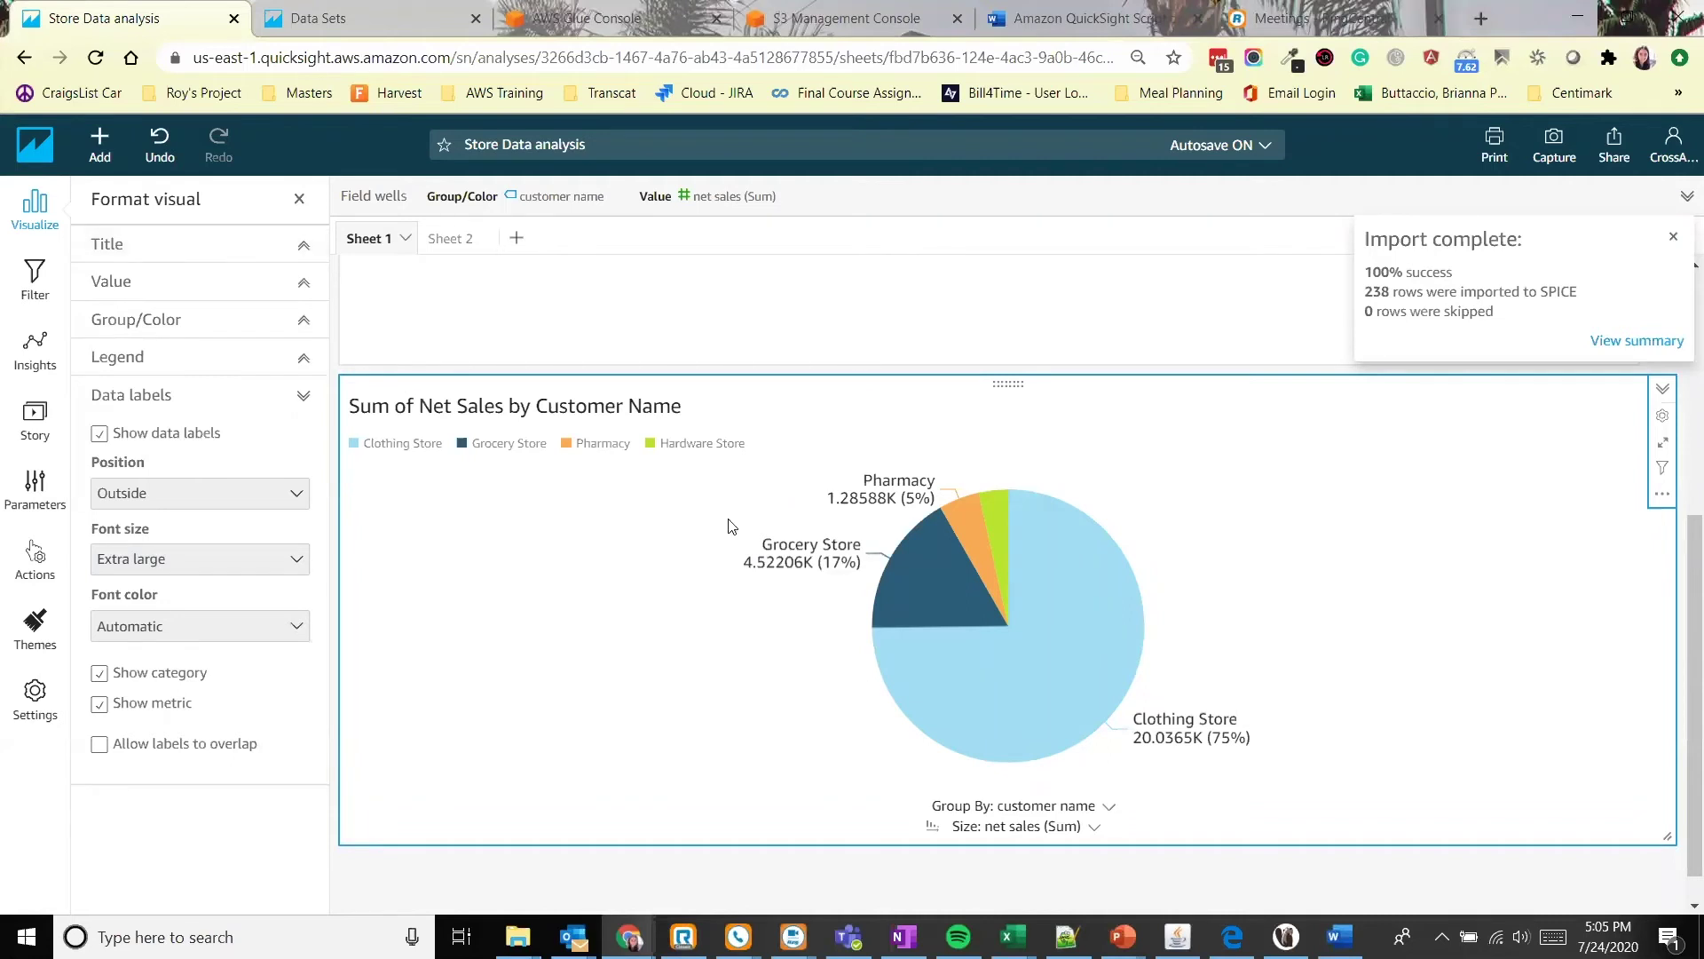
Dismiss the import notification and publish the analysis as the dashboard 'Demo Store'.
{"action": "scroll", "coordinate": [1088, 533], "scroll_direction": "up", "scroll_amount": 5}
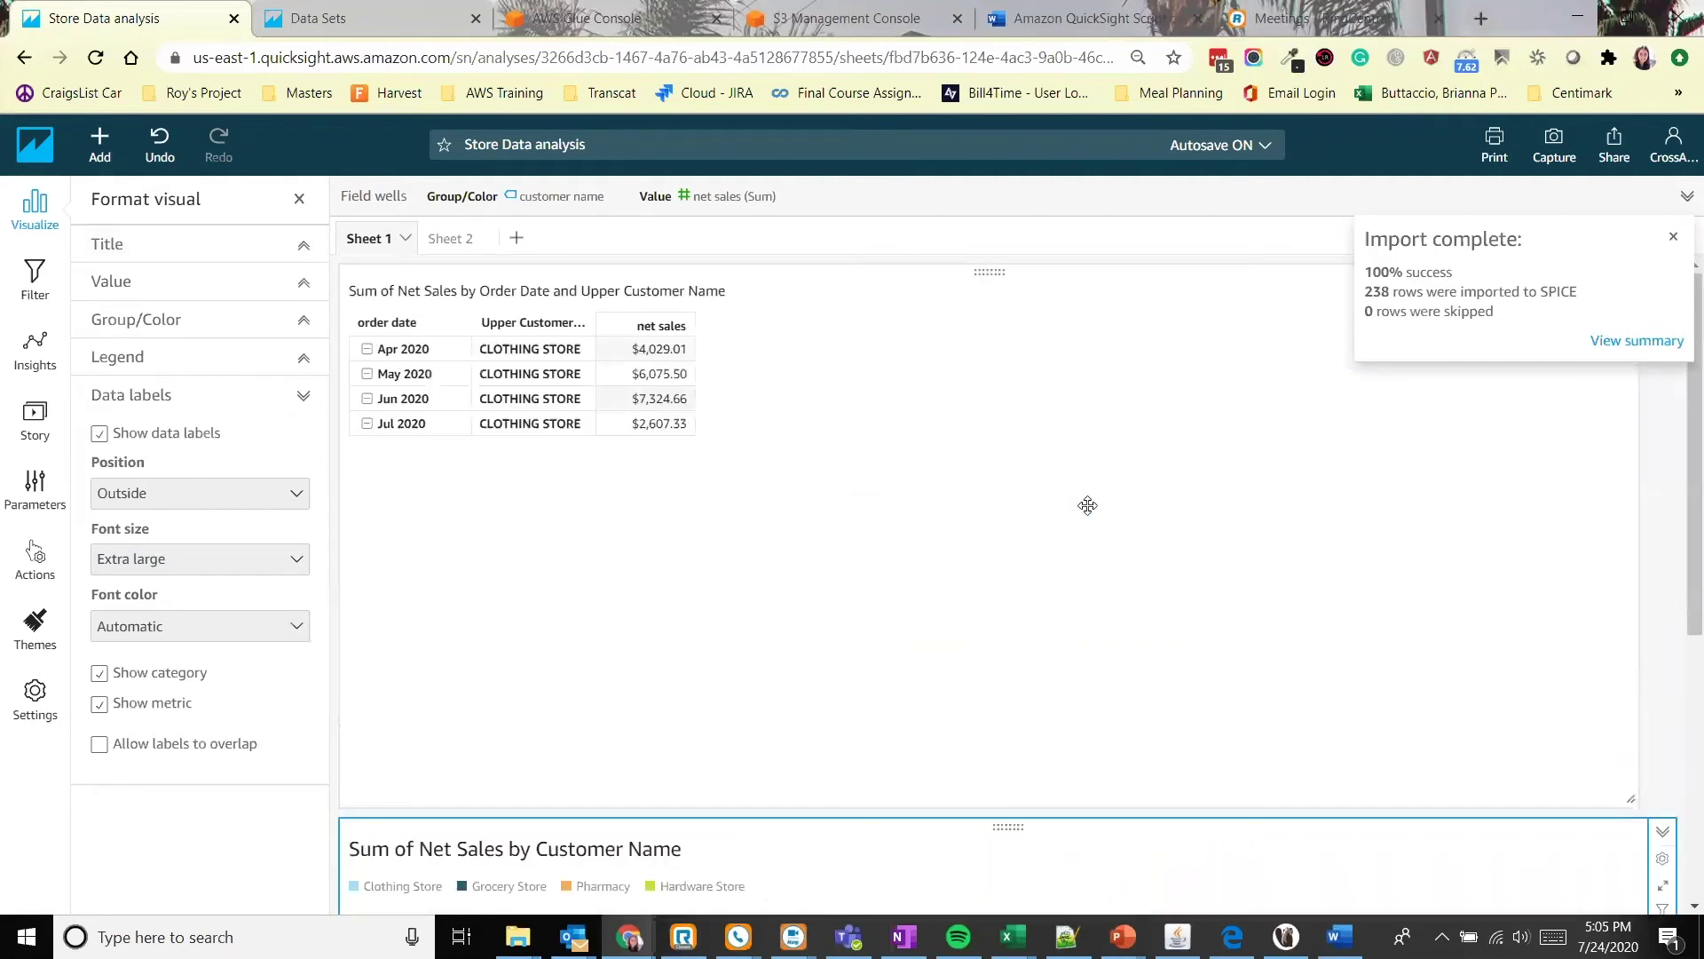
{"action": "left_click", "coordinate": [1668, 235]}
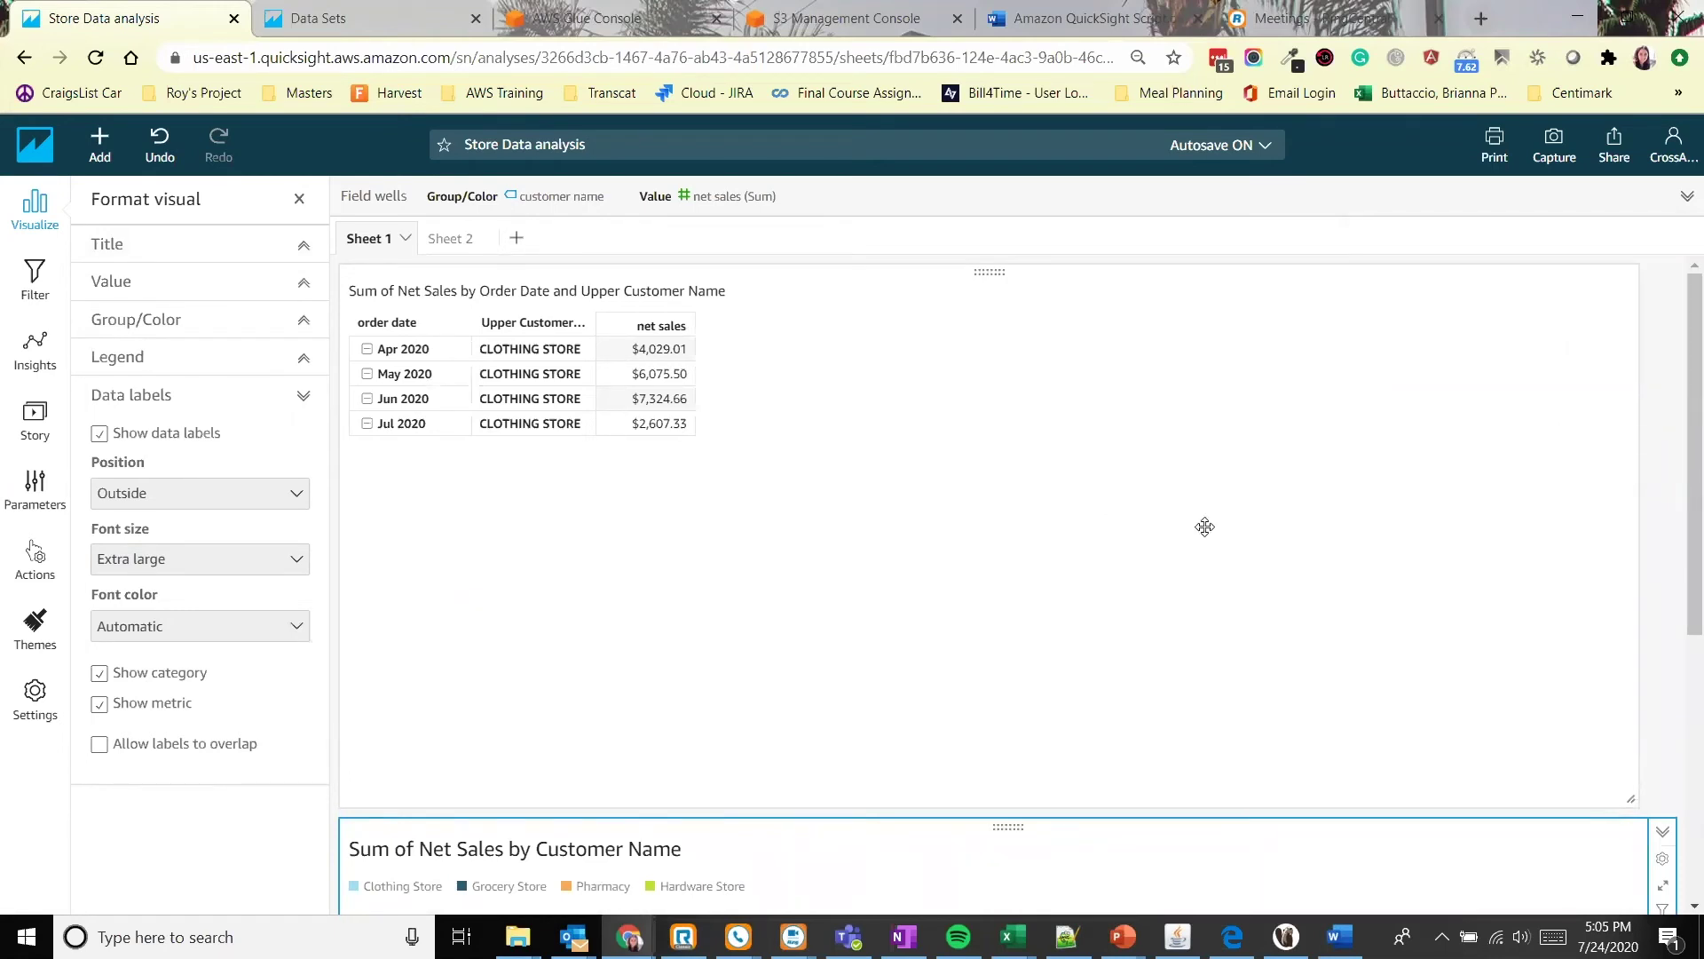
{"action": "left_click", "coordinate": [1615, 151]}
{"action": "left_click", "coordinate": [1611, 195]}
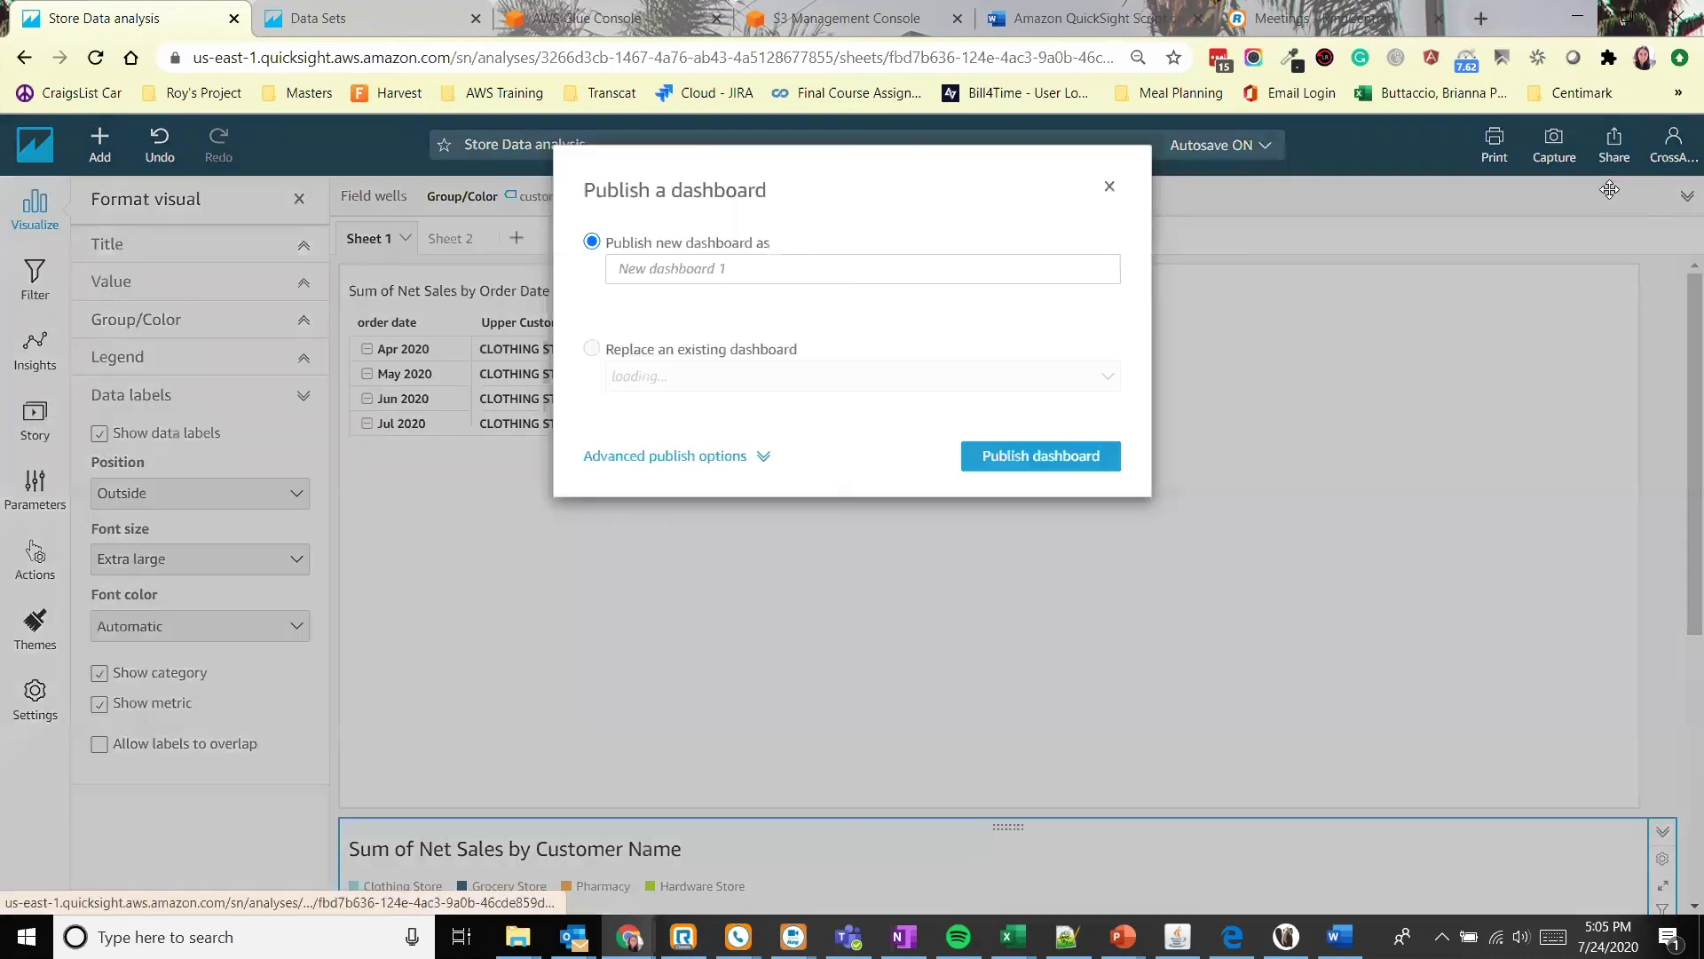
{"action": "left_click", "coordinate": [808, 279]}
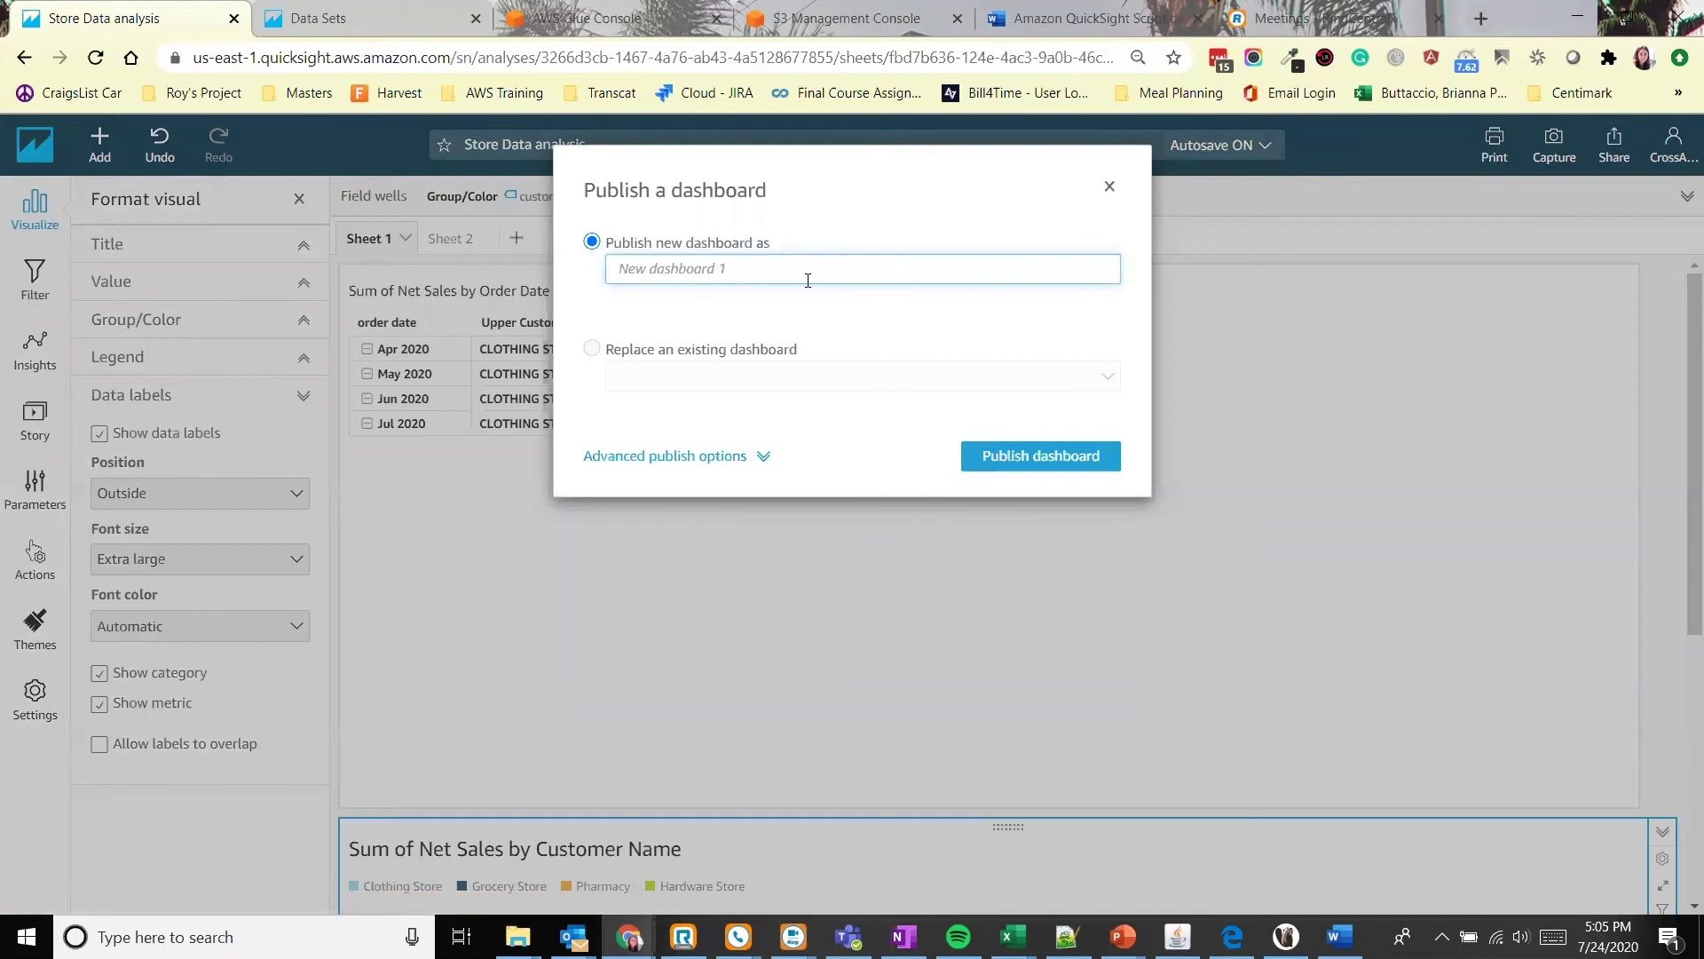
{"action": "type", "text": "Demo Store"}
{"action": "left_click", "coordinate": [1056, 456]}
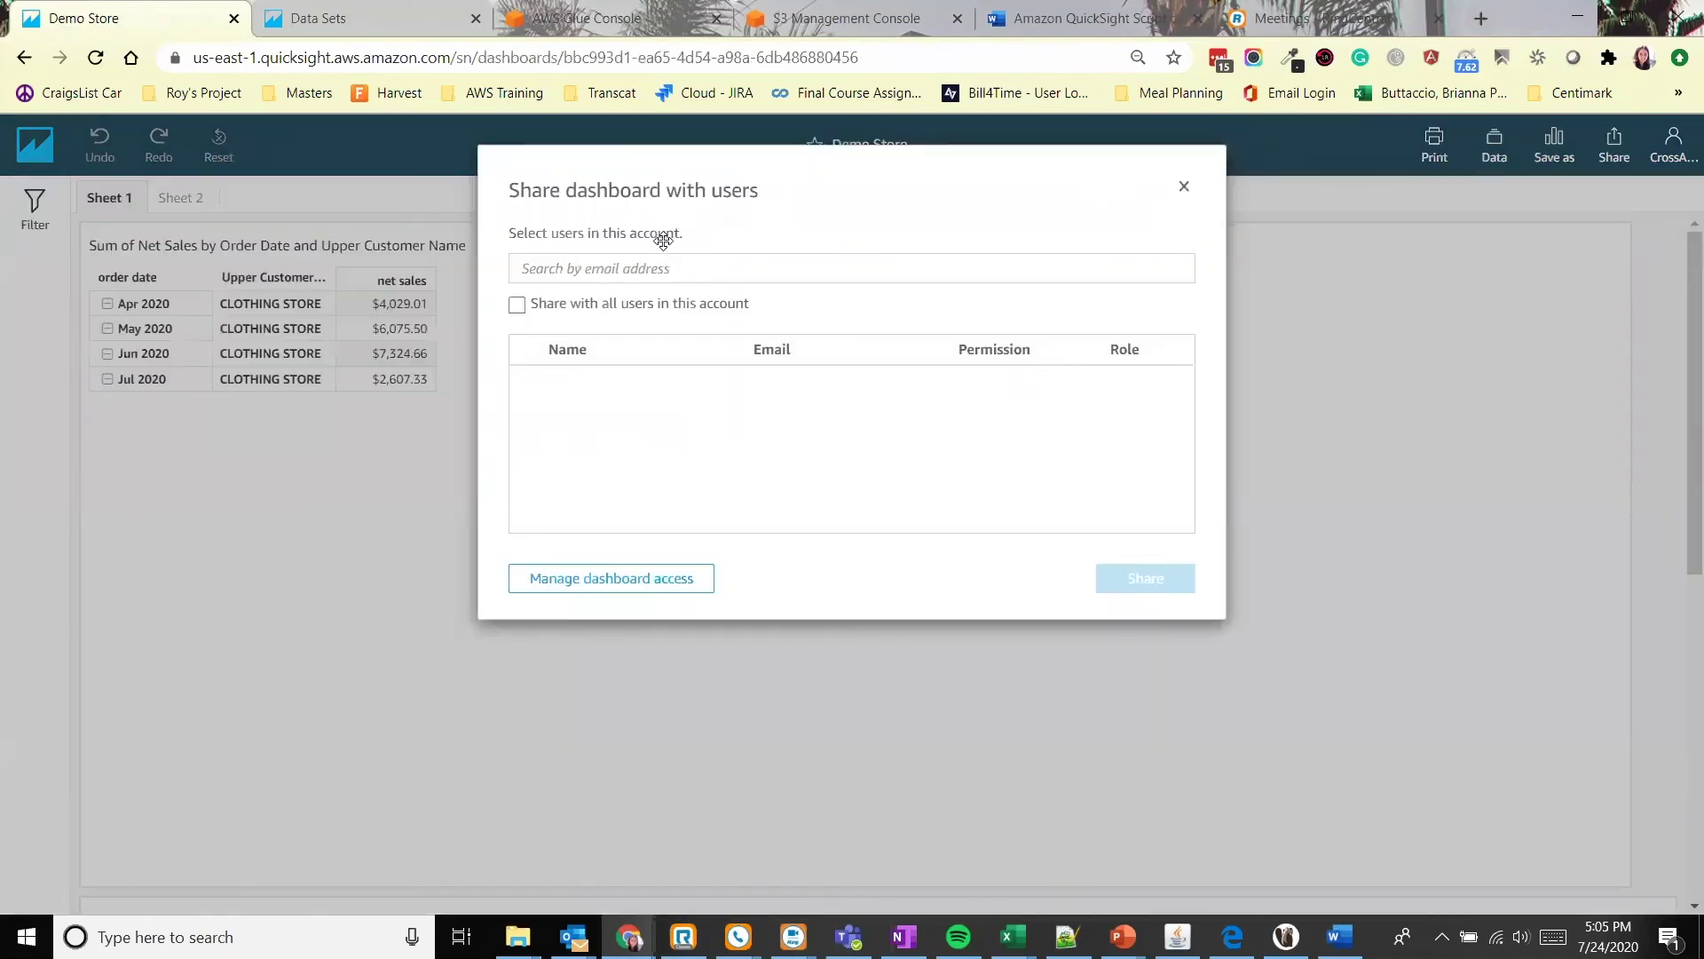
Dismiss the Share dashboard with users dialog without adding any email addresses.
{"action": "left_click", "coordinate": [673, 265]}
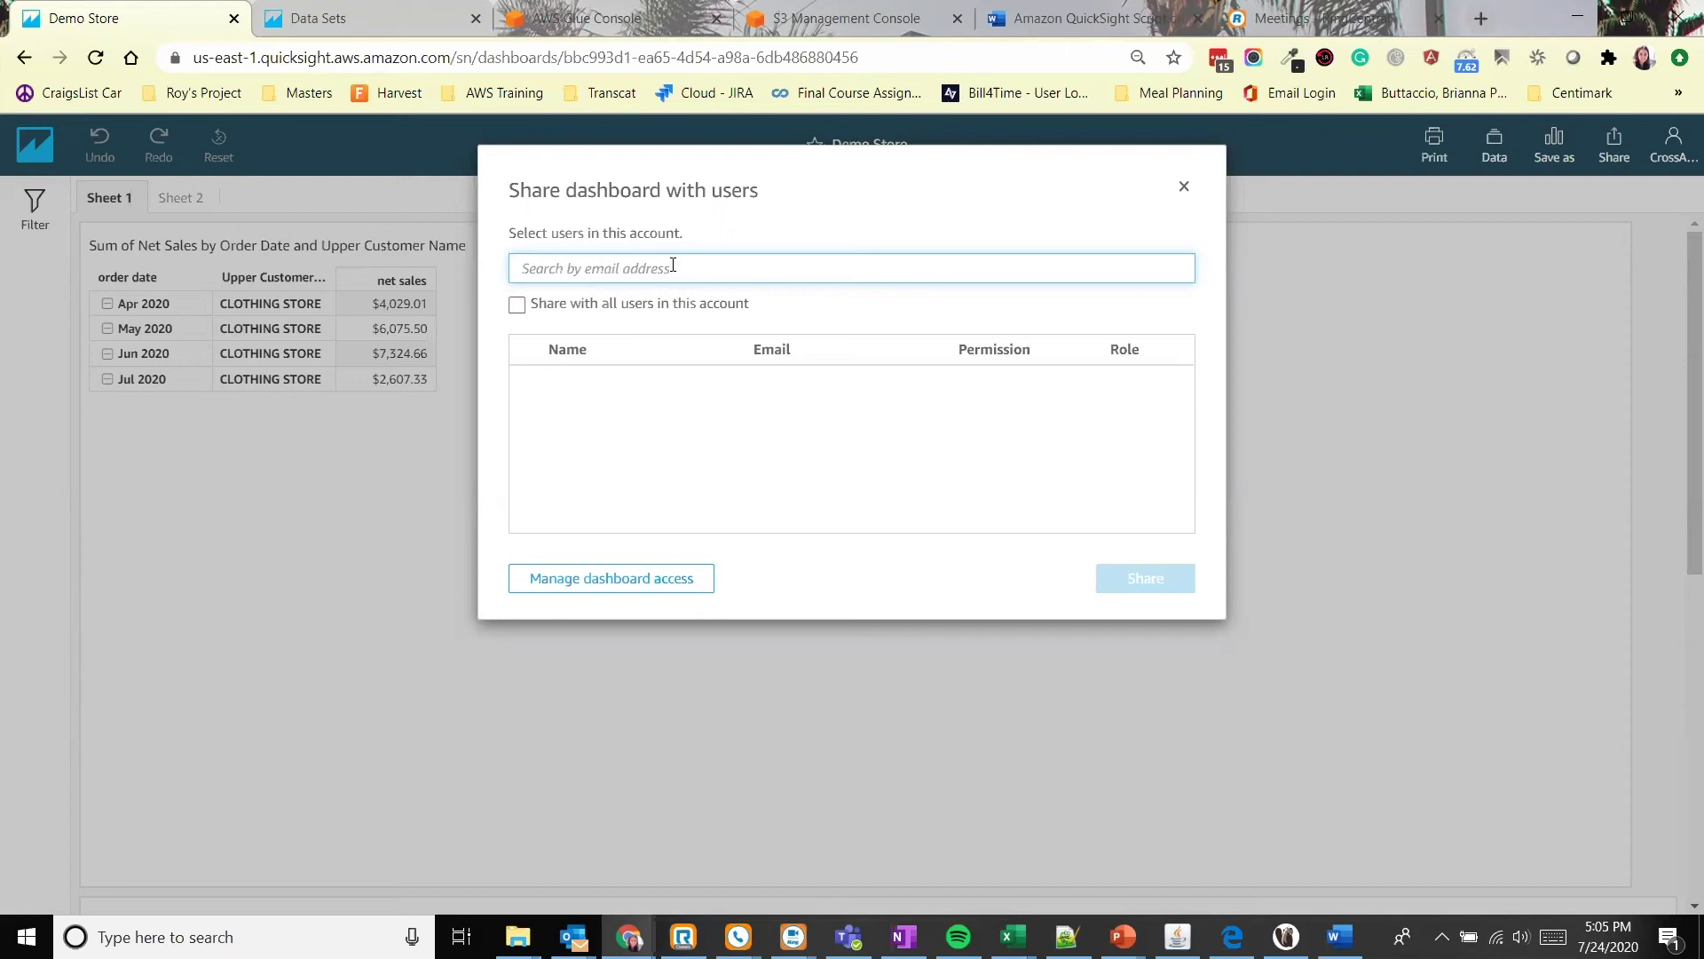
{"action": "left_click", "coordinate": [1184, 186]}
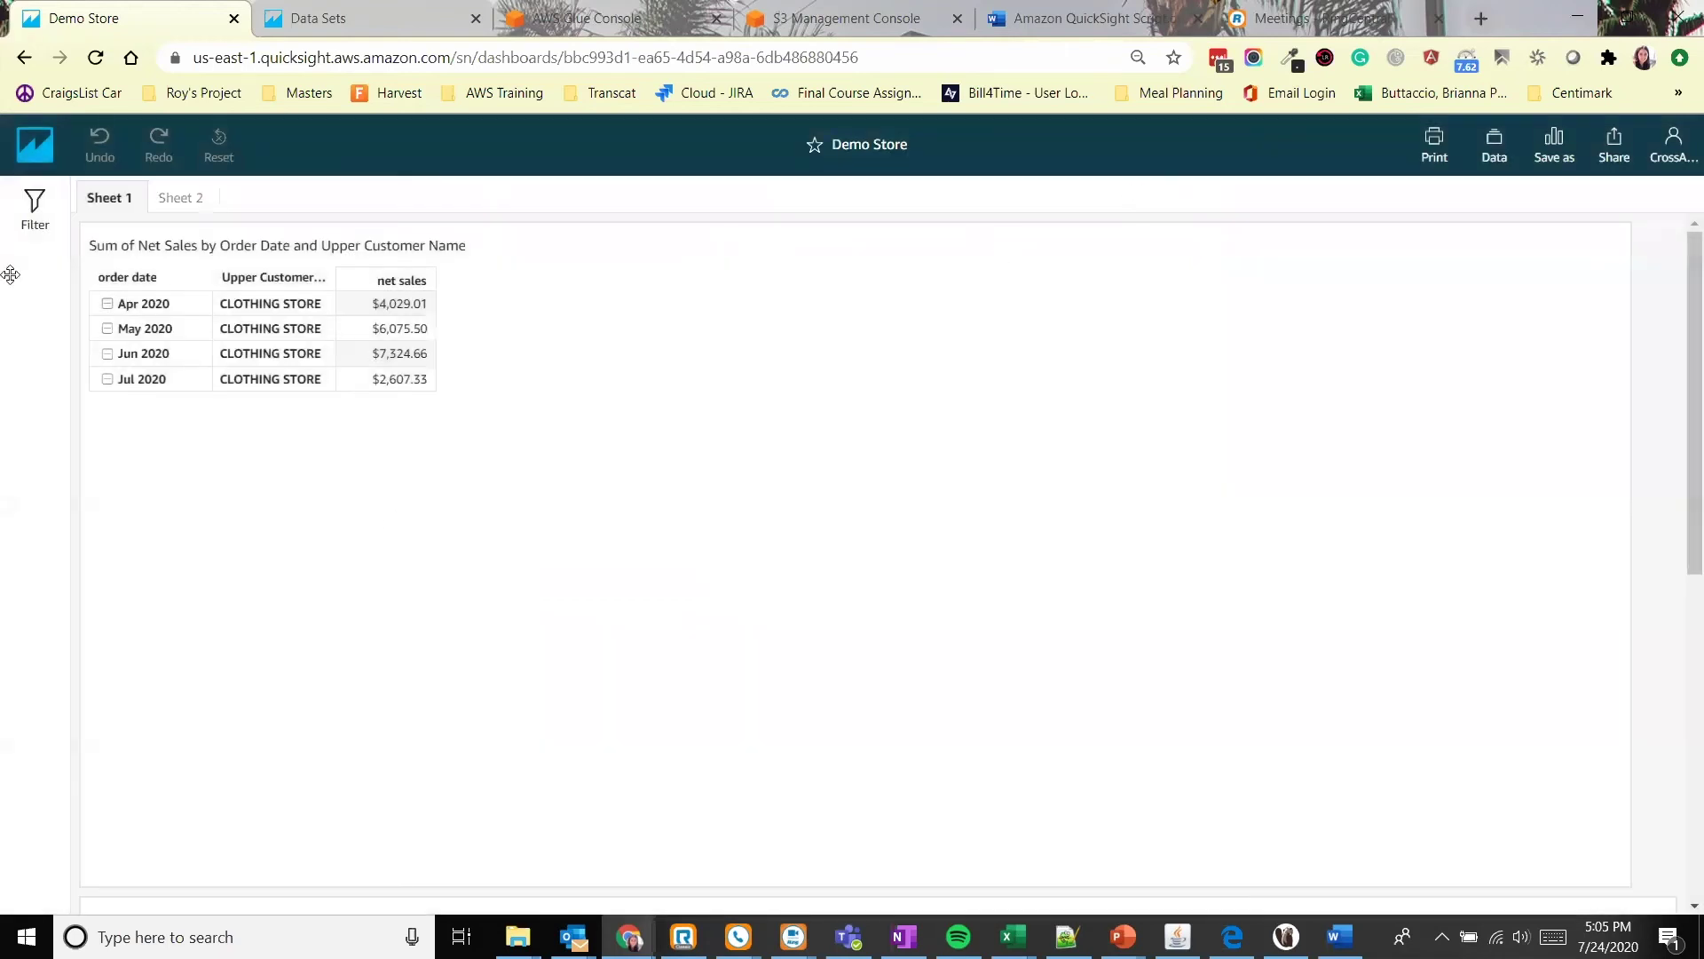
Show the filters for the order-date table and collapse its Apr–Jul 2020 rows.
{"action": "left_click", "coordinate": [32, 218]}
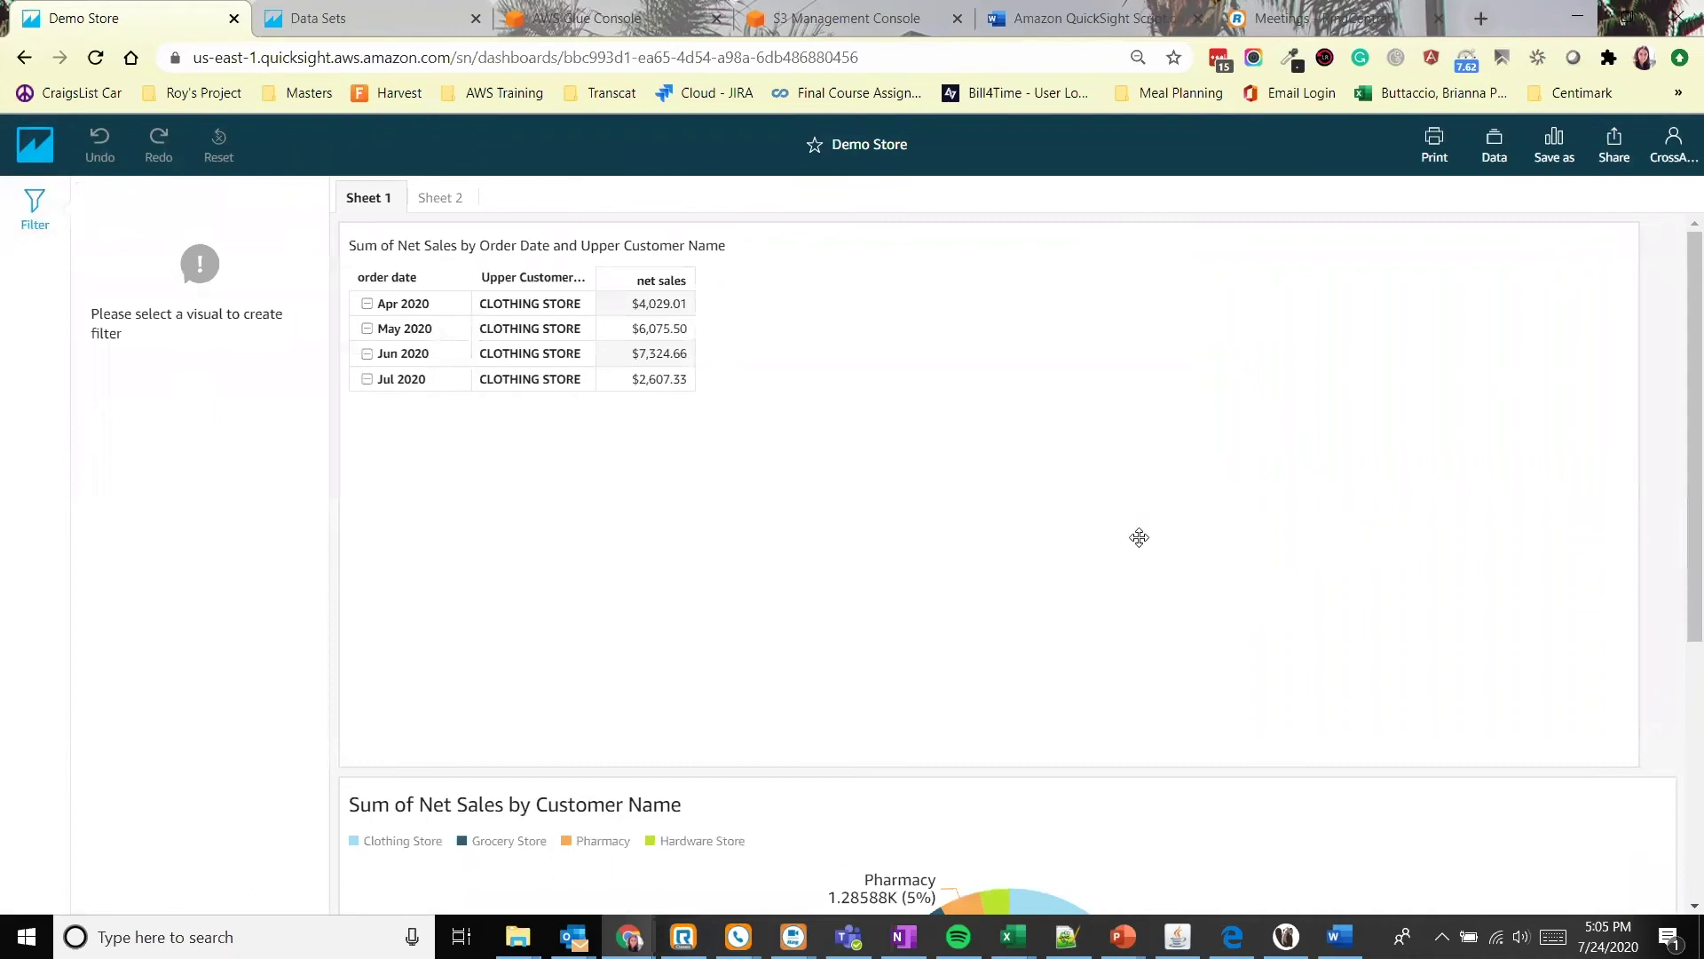
{"action": "scroll", "coordinate": [826, 544], "scroll_direction": "down", "scroll_amount": 5}
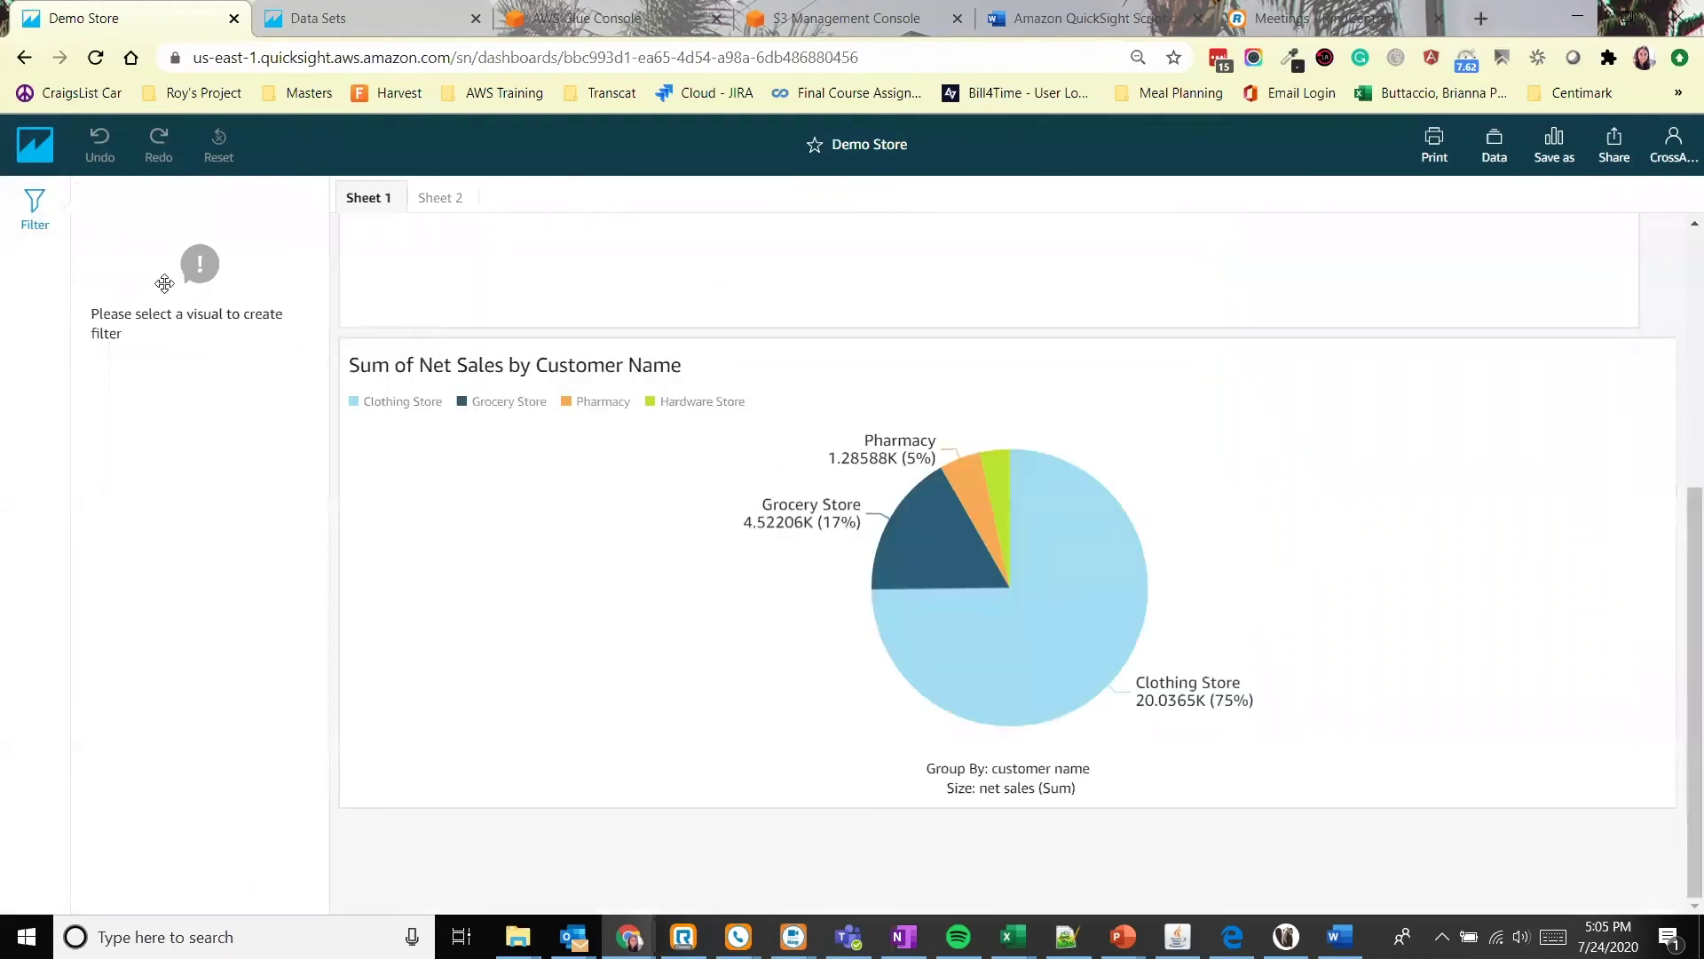
{"action": "scroll", "coordinate": [794, 437], "scroll_direction": "up", "scroll_amount": 5}
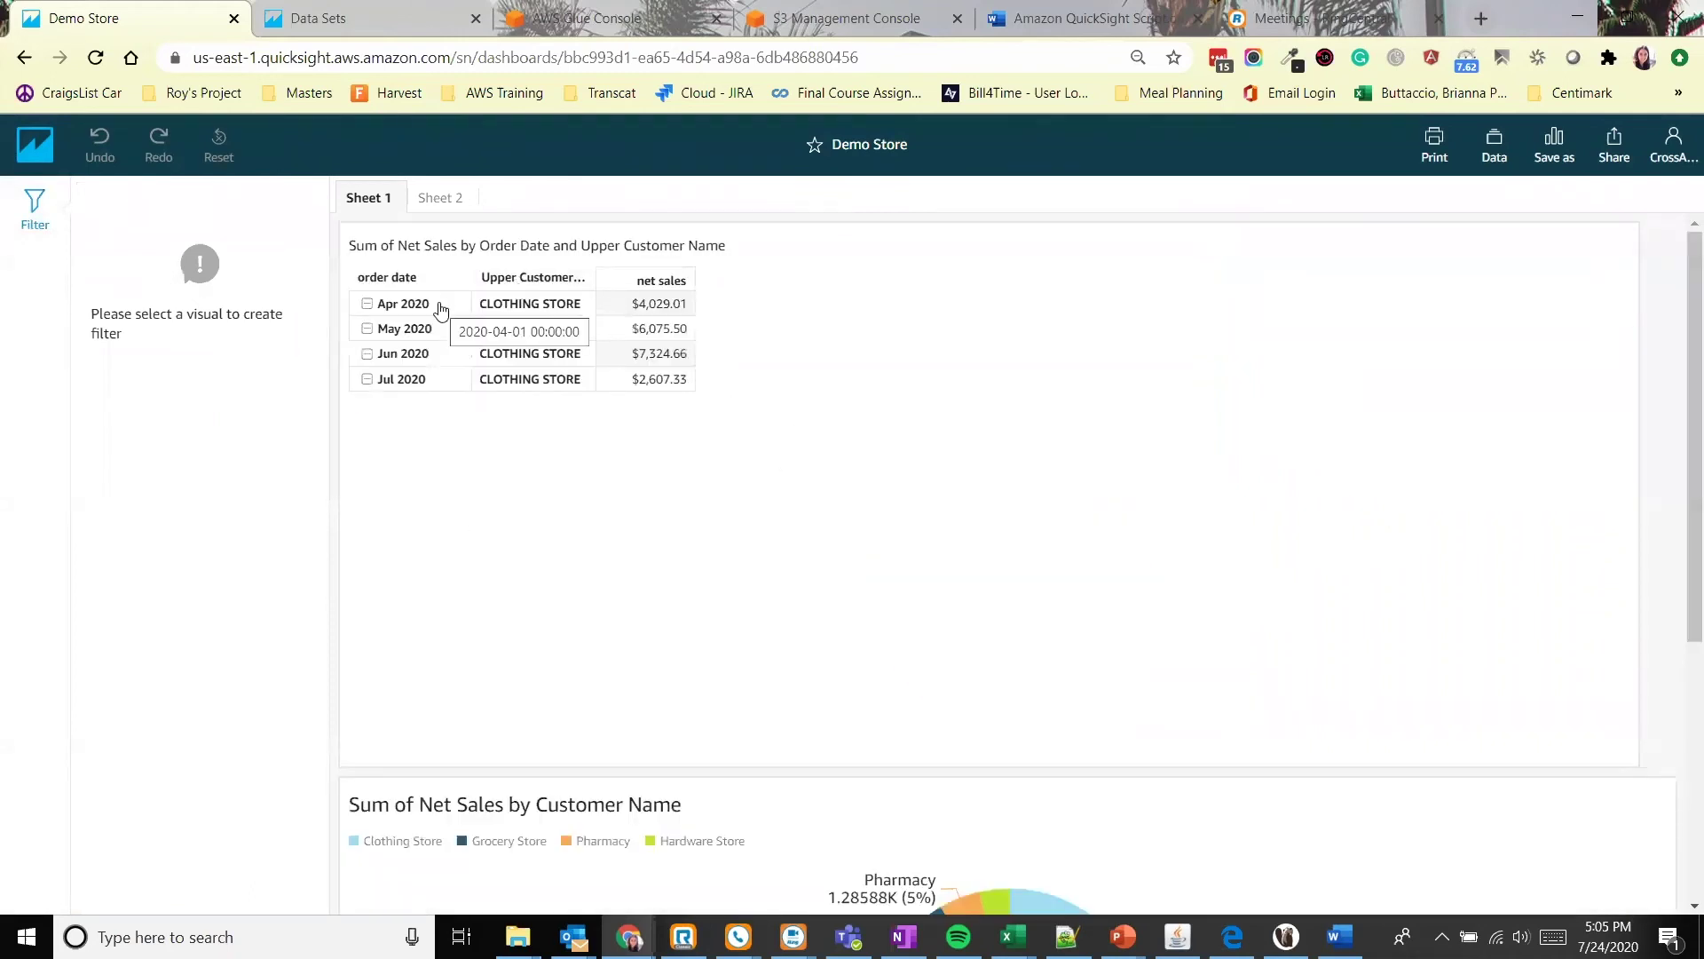
{"action": "left_click", "coordinate": [368, 303]}
{"action": "left_click", "coordinate": [487, 370]}
{"action": "left_click", "coordinate": [366, 329]}
{"action": "left_click", "coordinate": [367, 353]}
{"action": "left_click", "coordinate": [366, 379]}
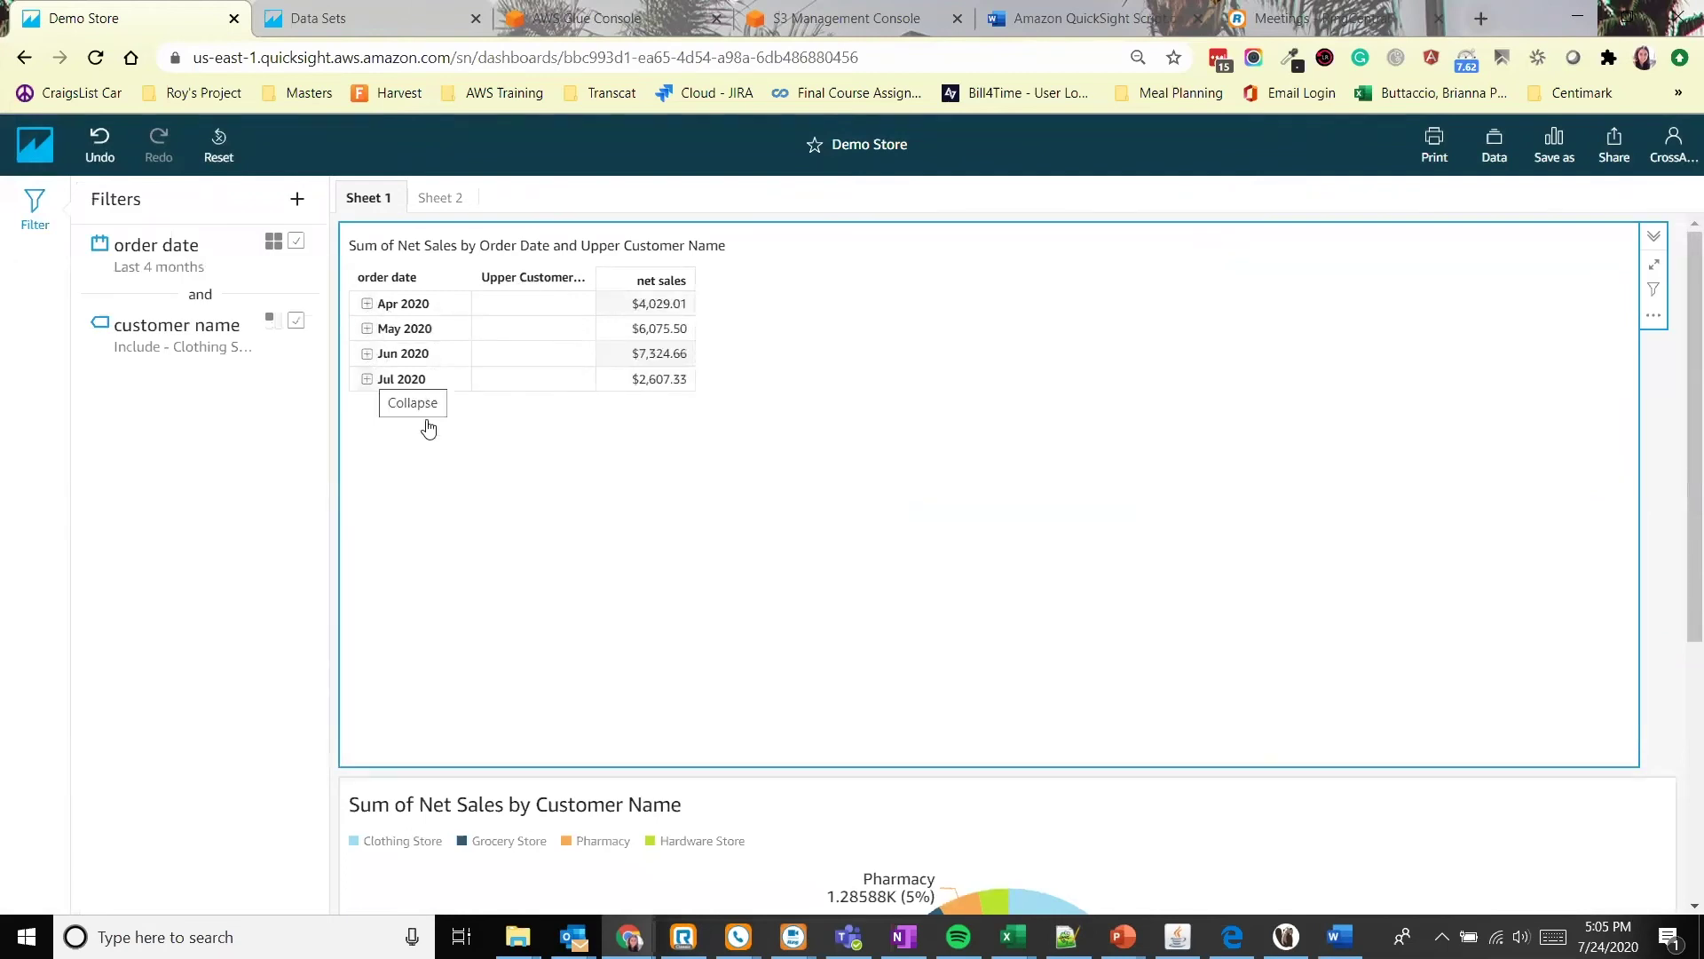
Inspect the order date filter's settings, then return to the filter list.
{"action": "left_click", "coordinate": [139, 271]}
{"action": "mouse_move", "coordinate": [189, 286]}
{"action": "left_mouse_down"}
{"action": "mouse_move", "coordinate": [115, 286]}
{"action": "mouse_move", "coordinate": [184, 285]}
{"action": "left_mouse_up"}
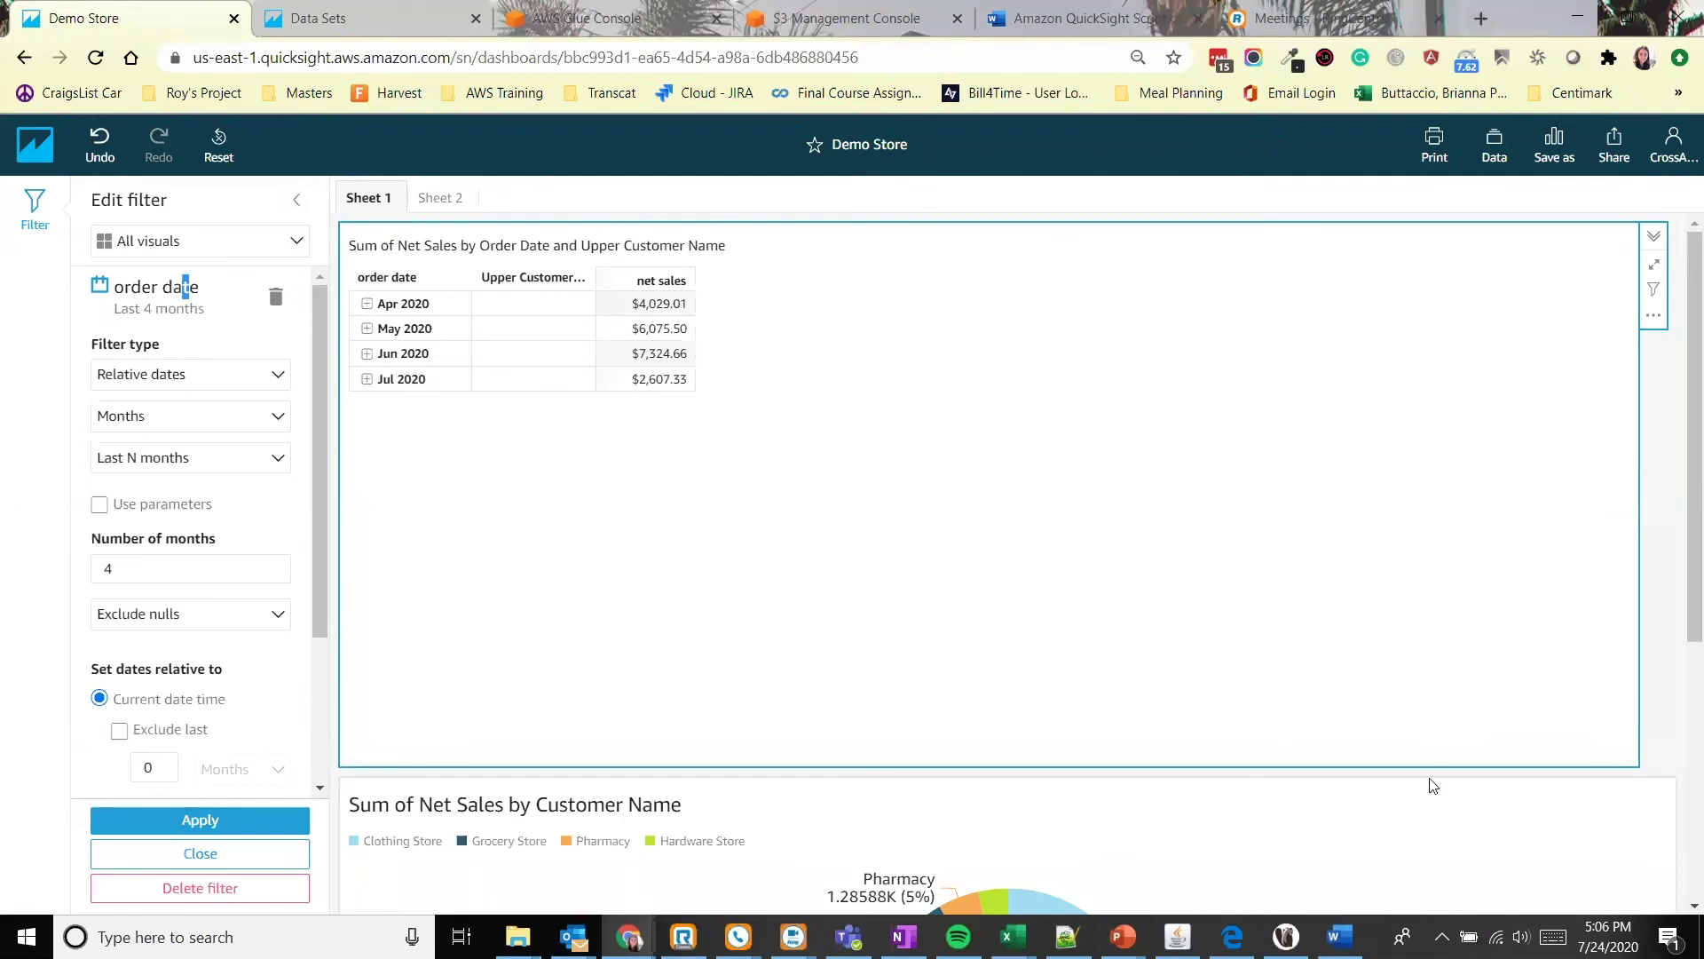
{"action": "scroll", "coordinate": [1441, 797], "scroll_direction": "down", "scroll_amount": 5}
{"action": "scroll", "coordinate": [1407, 664], "scroll_direction": "up", "scroll_amount": 5}
{"action": "left_click", "coordinate": [296, 200]}
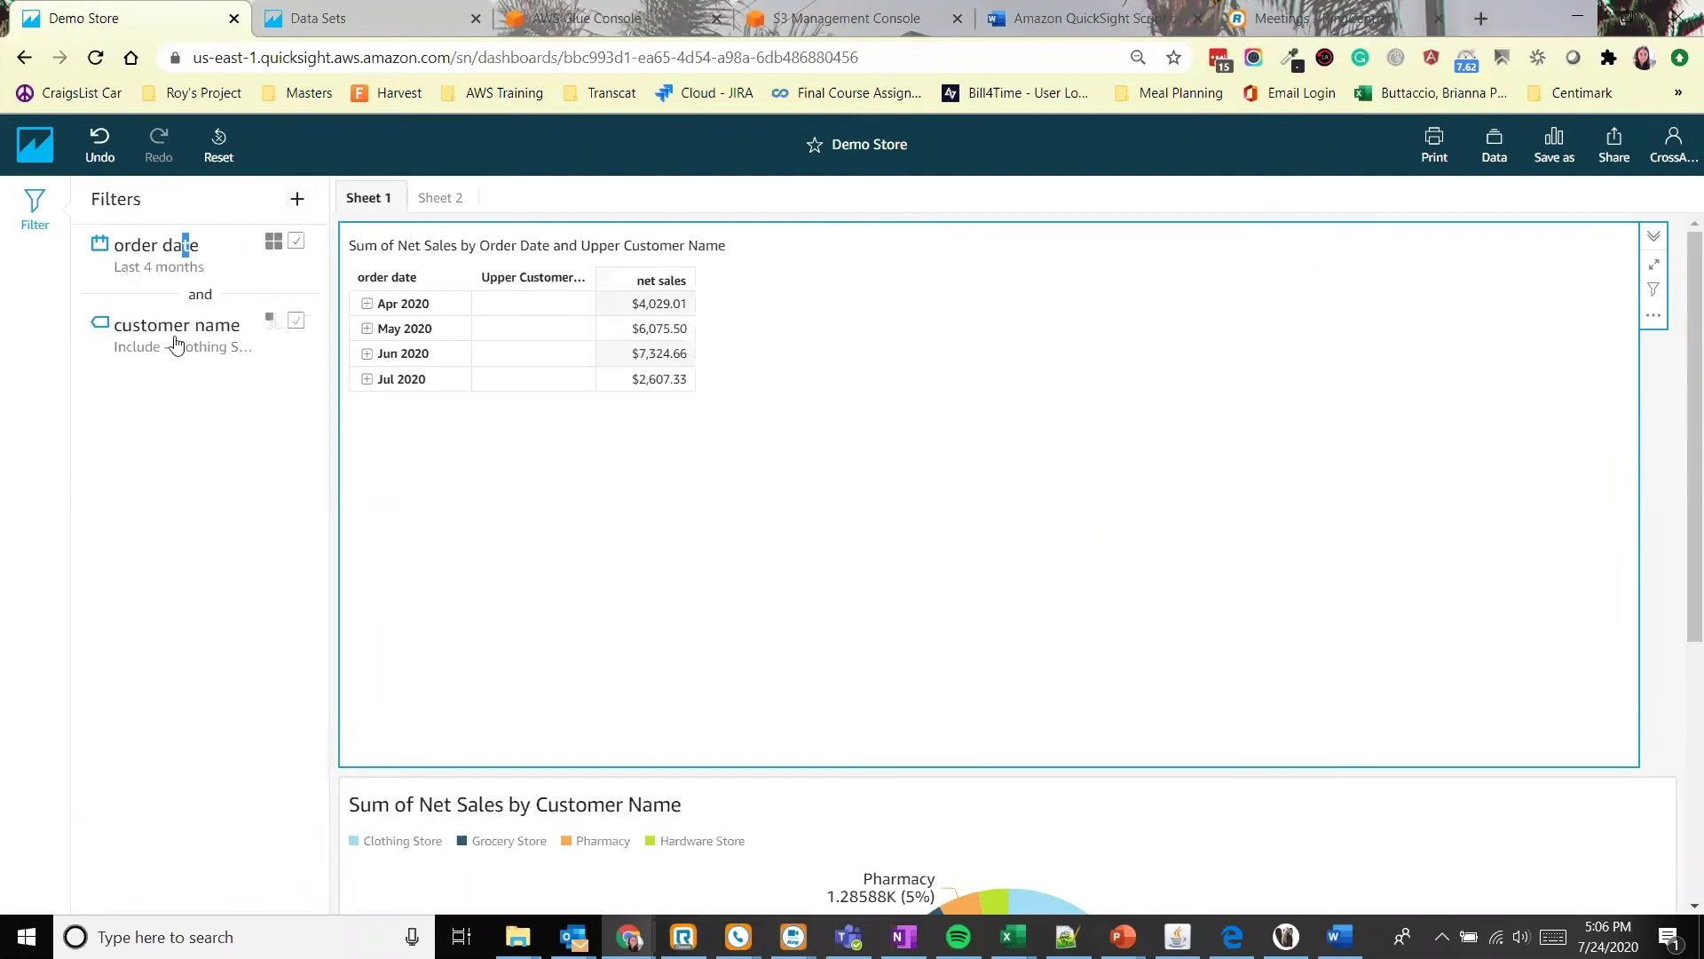
Add item category and order no filters, then expand the May 2020 row.
{"action": "left_click", "coordinate": [296, 199]}
{"action": "left_click", "coordinate": [151, 474]}
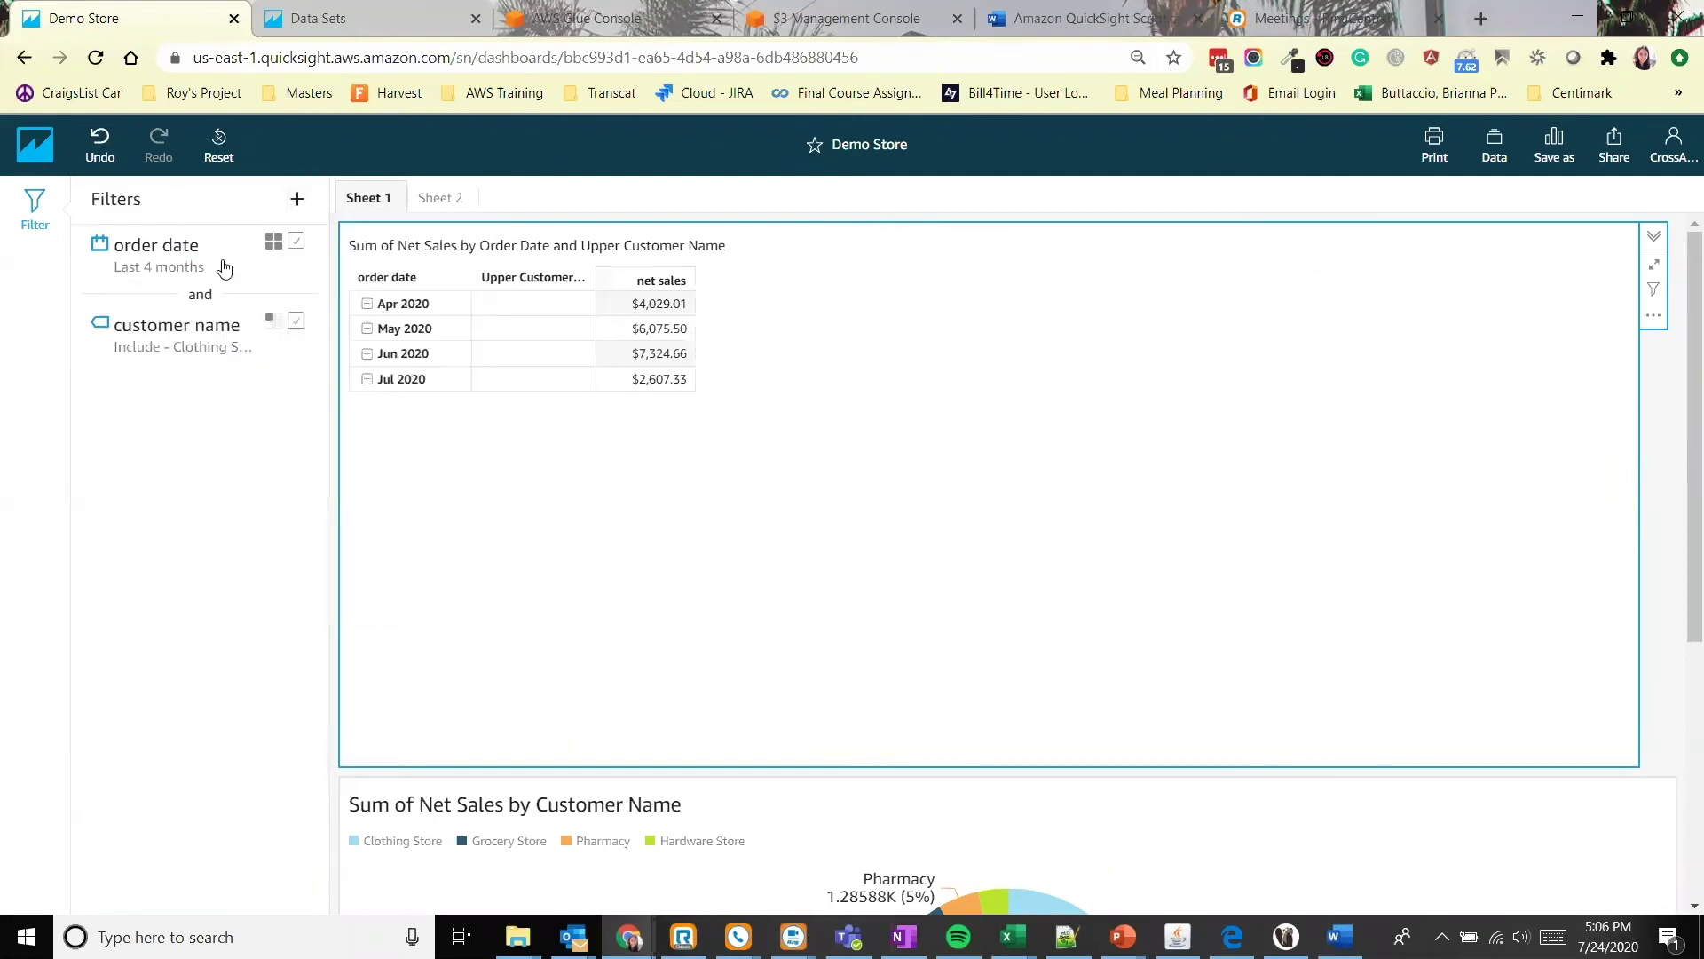
{"action": "left_click", "coordinate": [296, 199]}
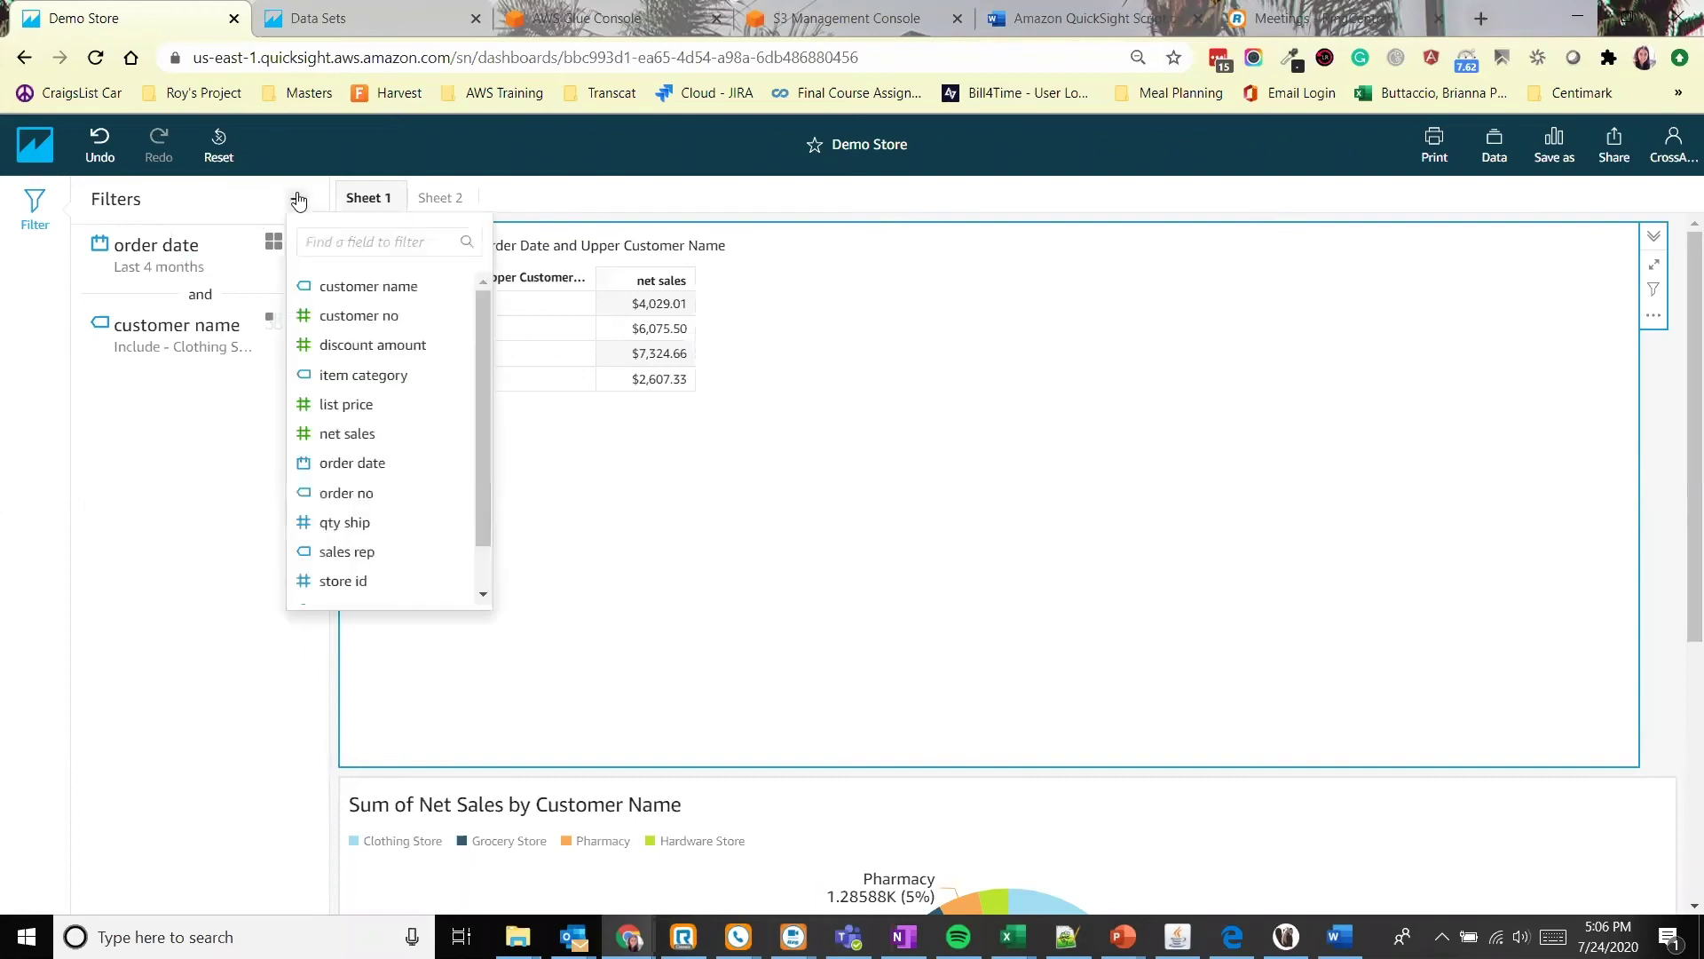
{"action": "left_click", "coordinate": [379, 374]}
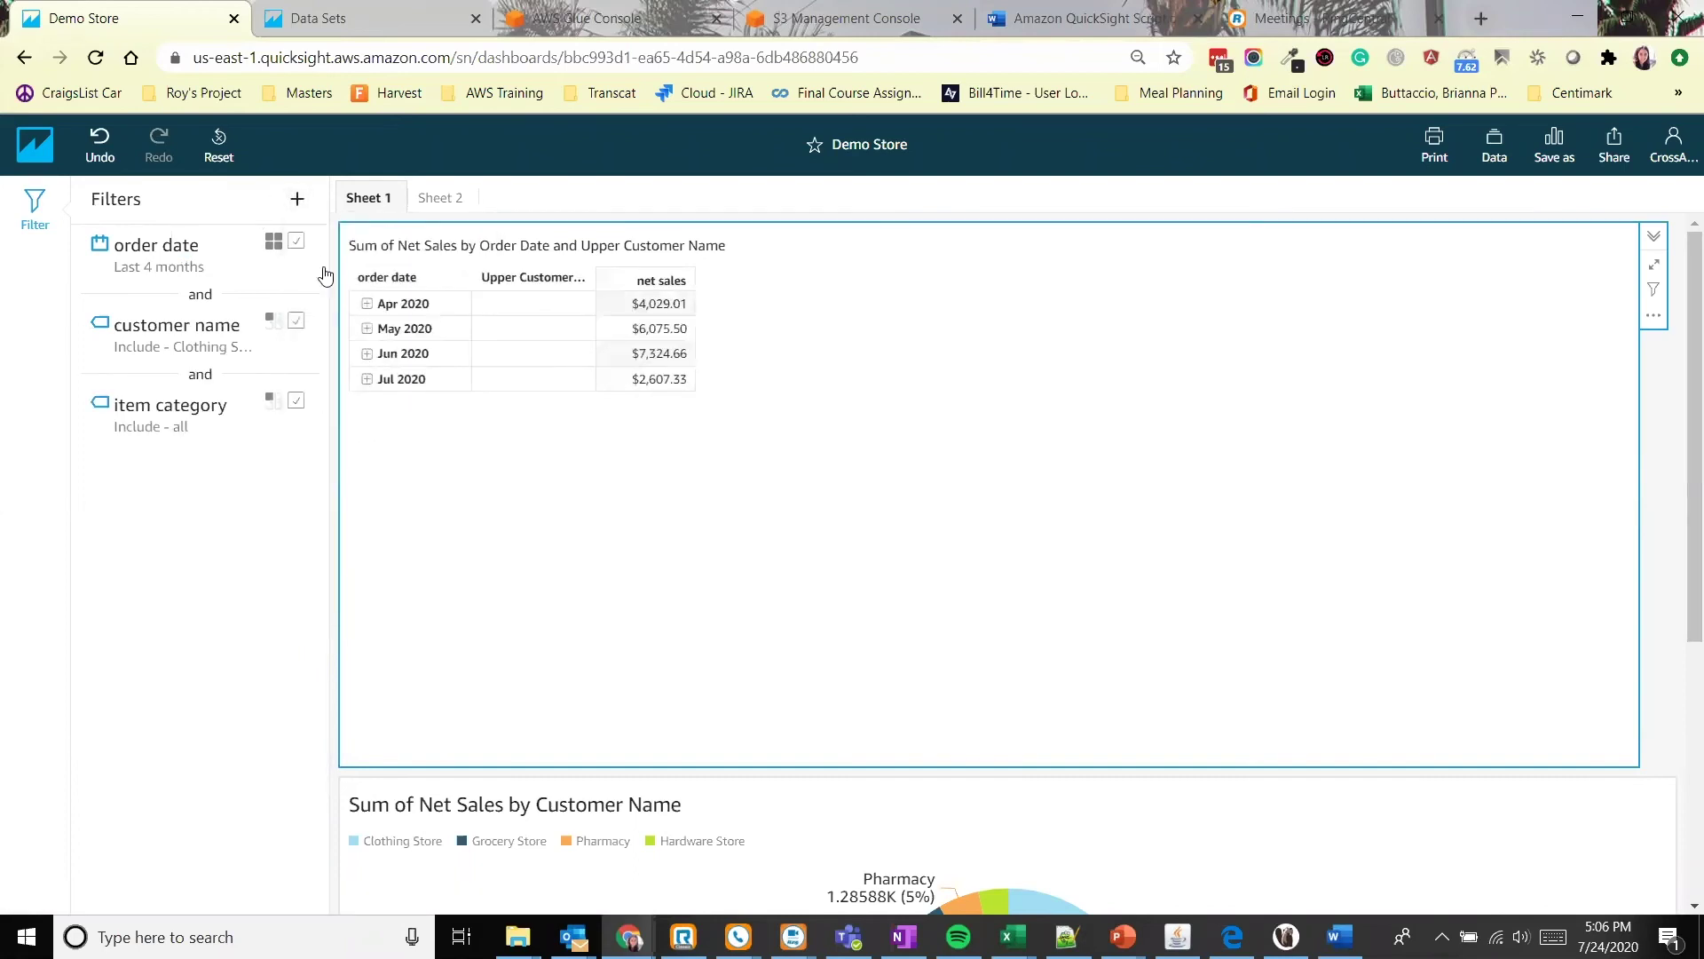
{"action": "left_click", "coordinate": [294, 201]}
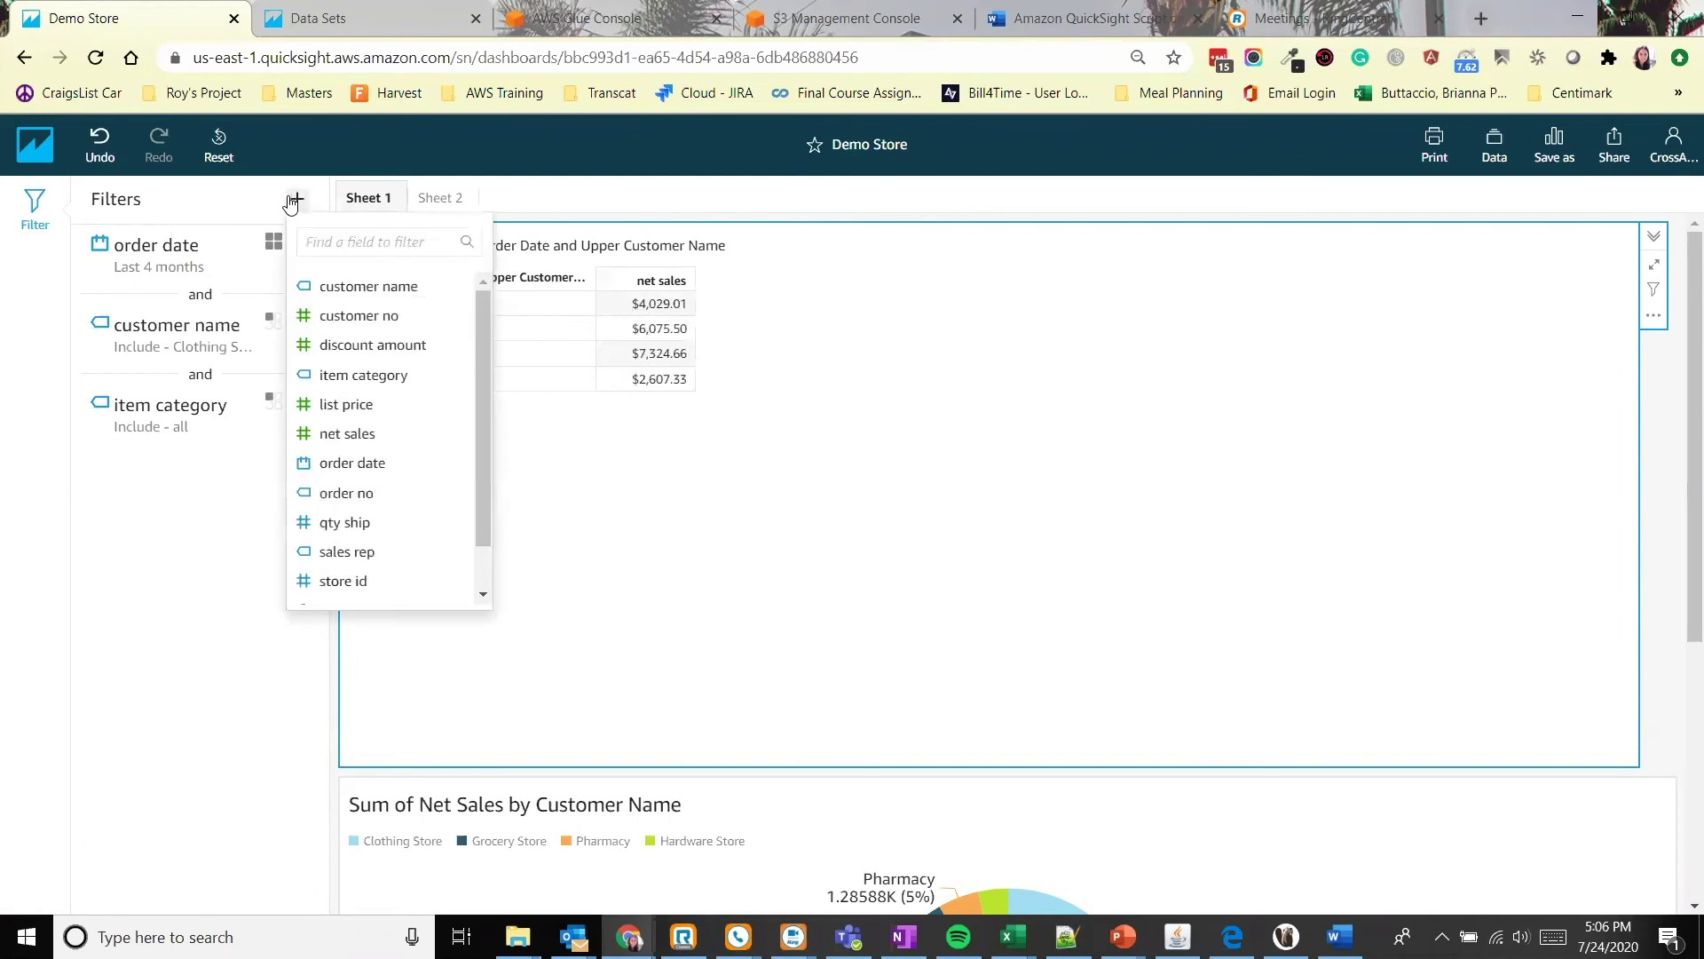
{"action": "left_click", "coordinate": [345, 494]}
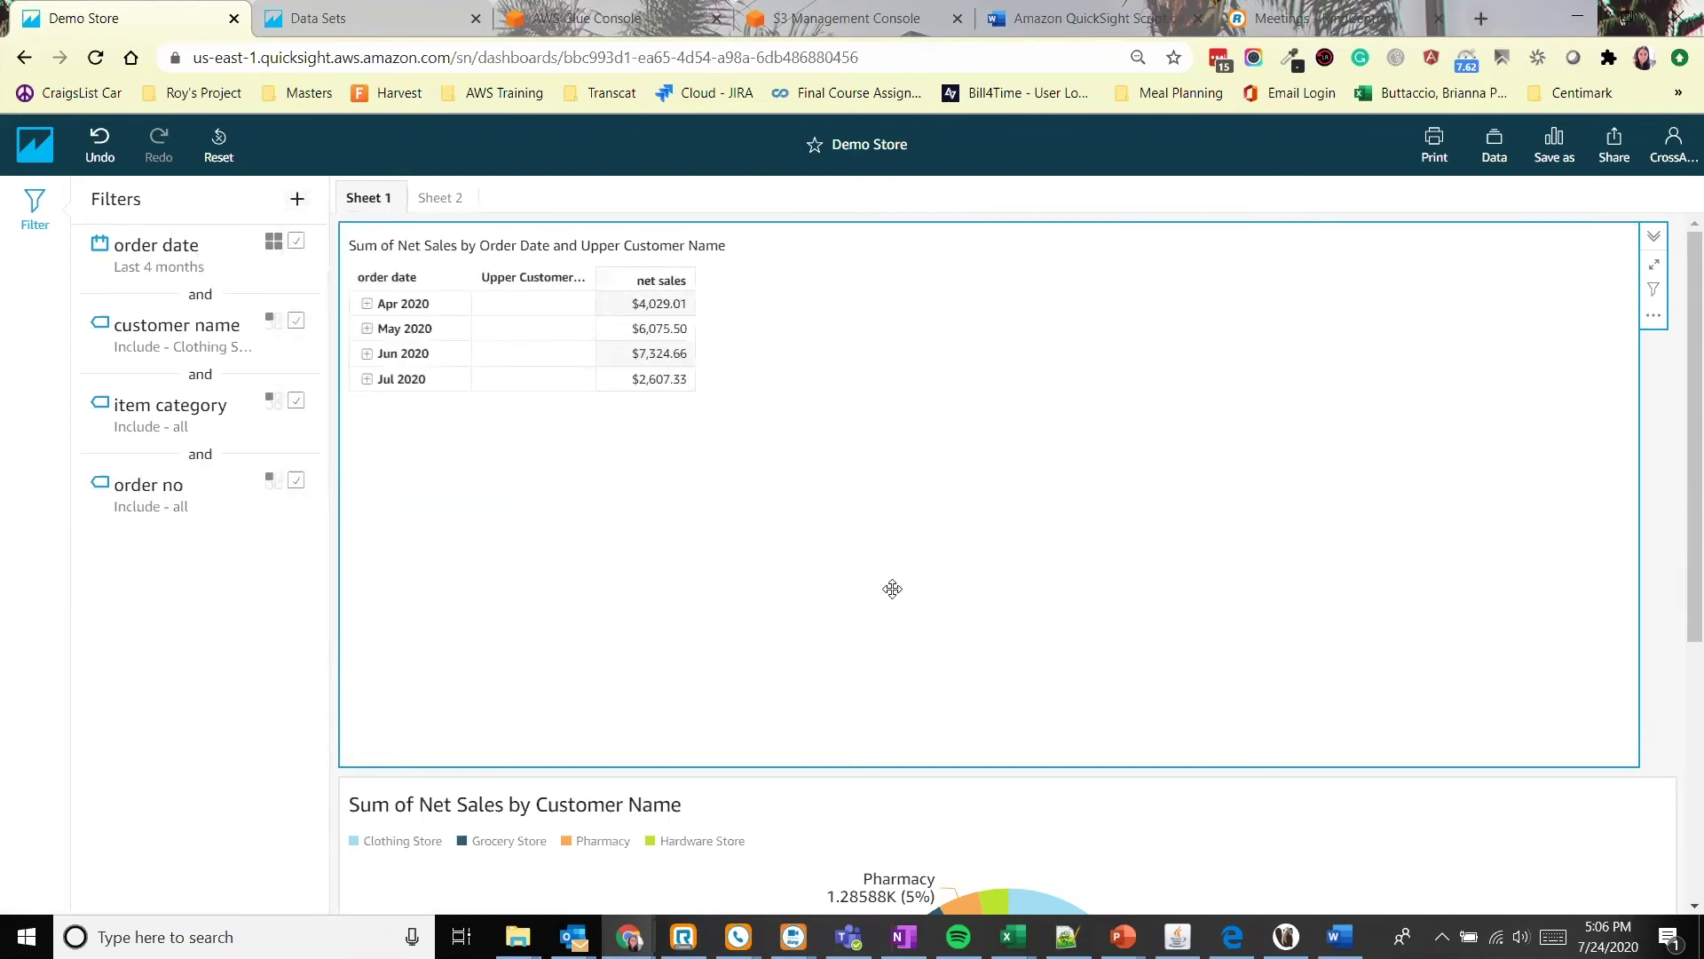
{"action": "left_click", "coordinate": [367, 329]}
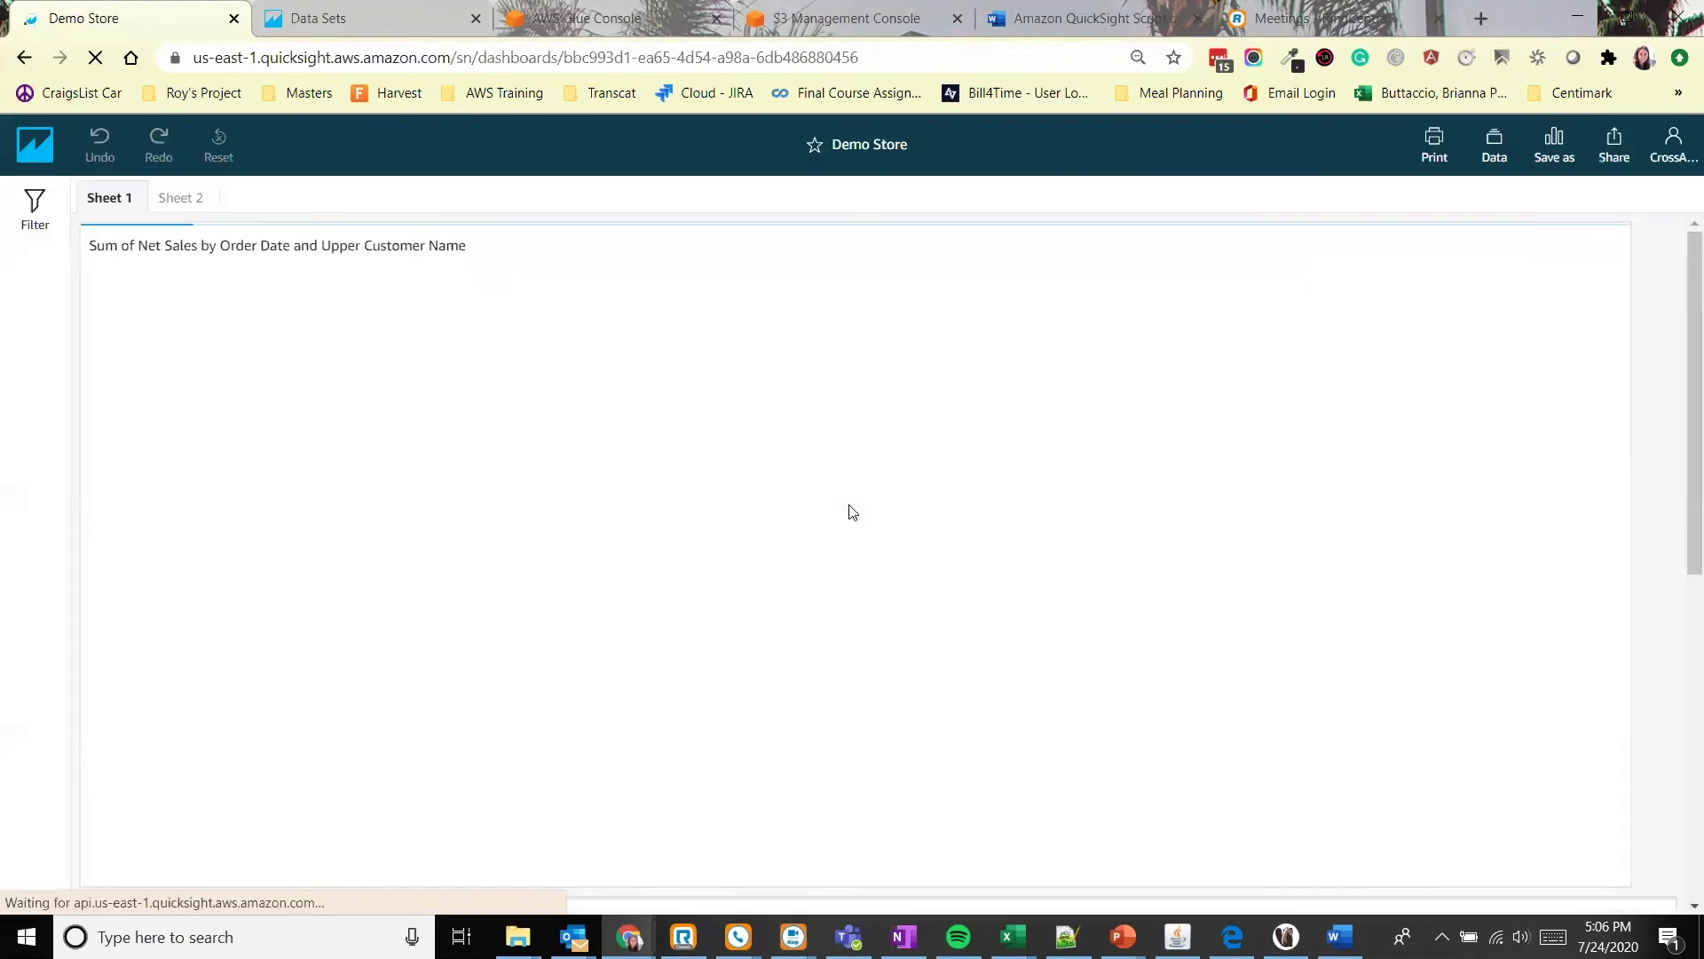
Show the table's order date and customer name filters; start then cancel Save as.
{"action": "left_click", "coordinate": [30, 208]}
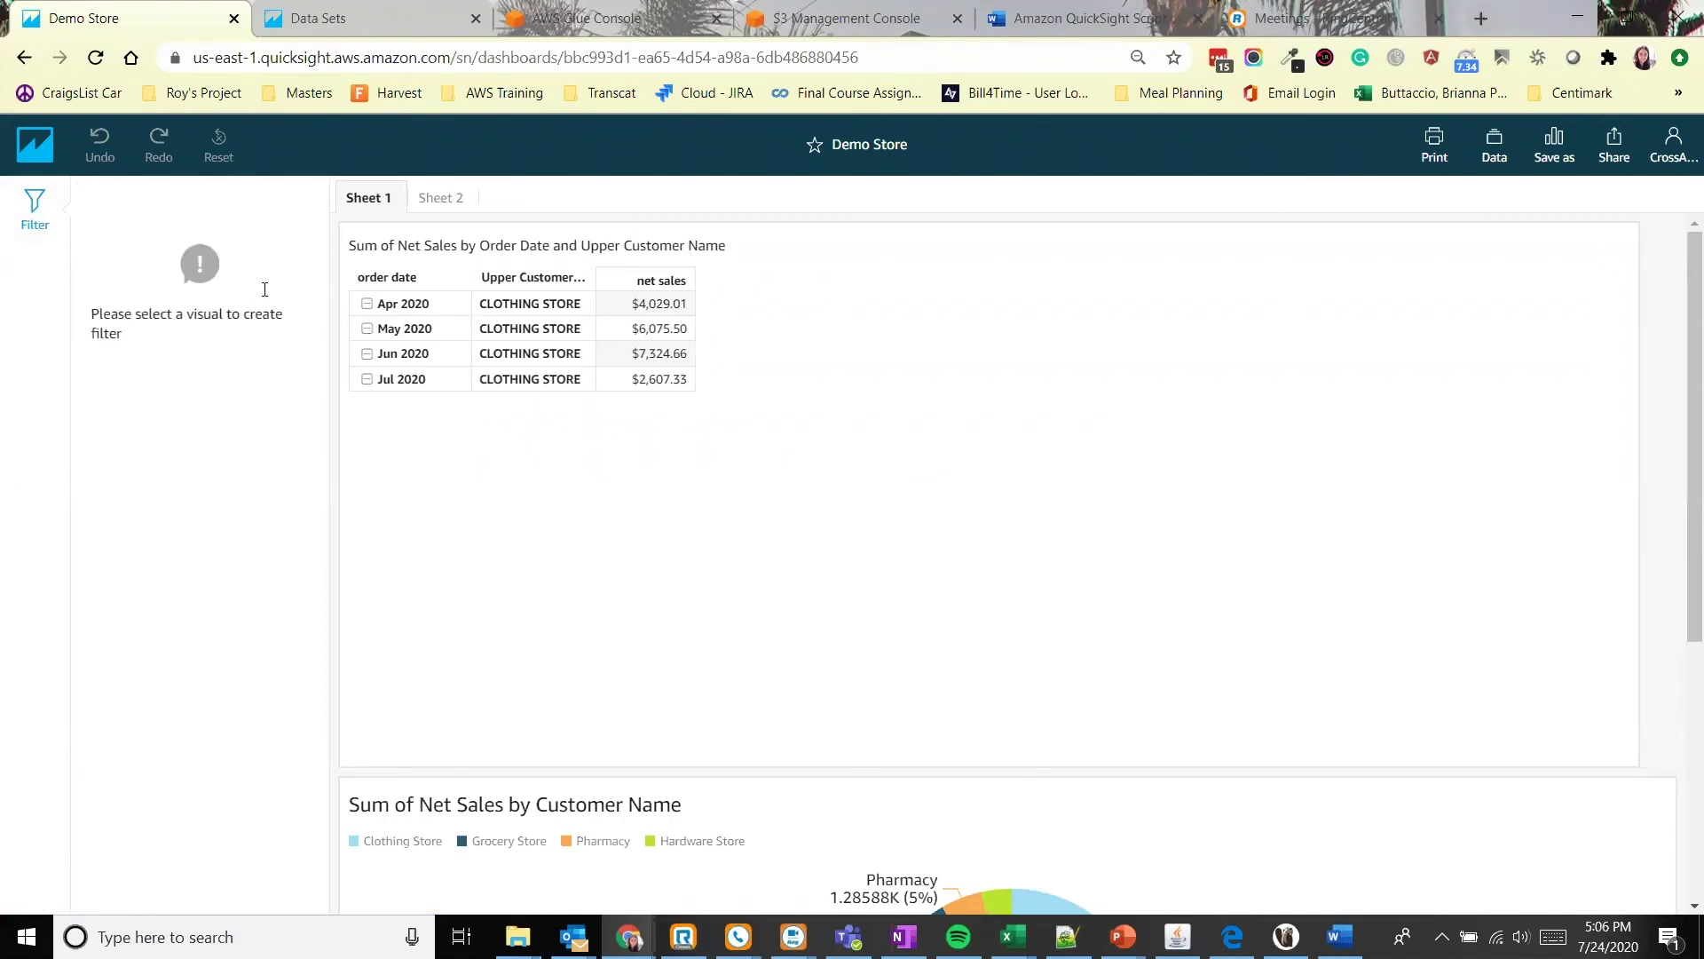
{"action": "left_click", "coordinate": [772, 408]}
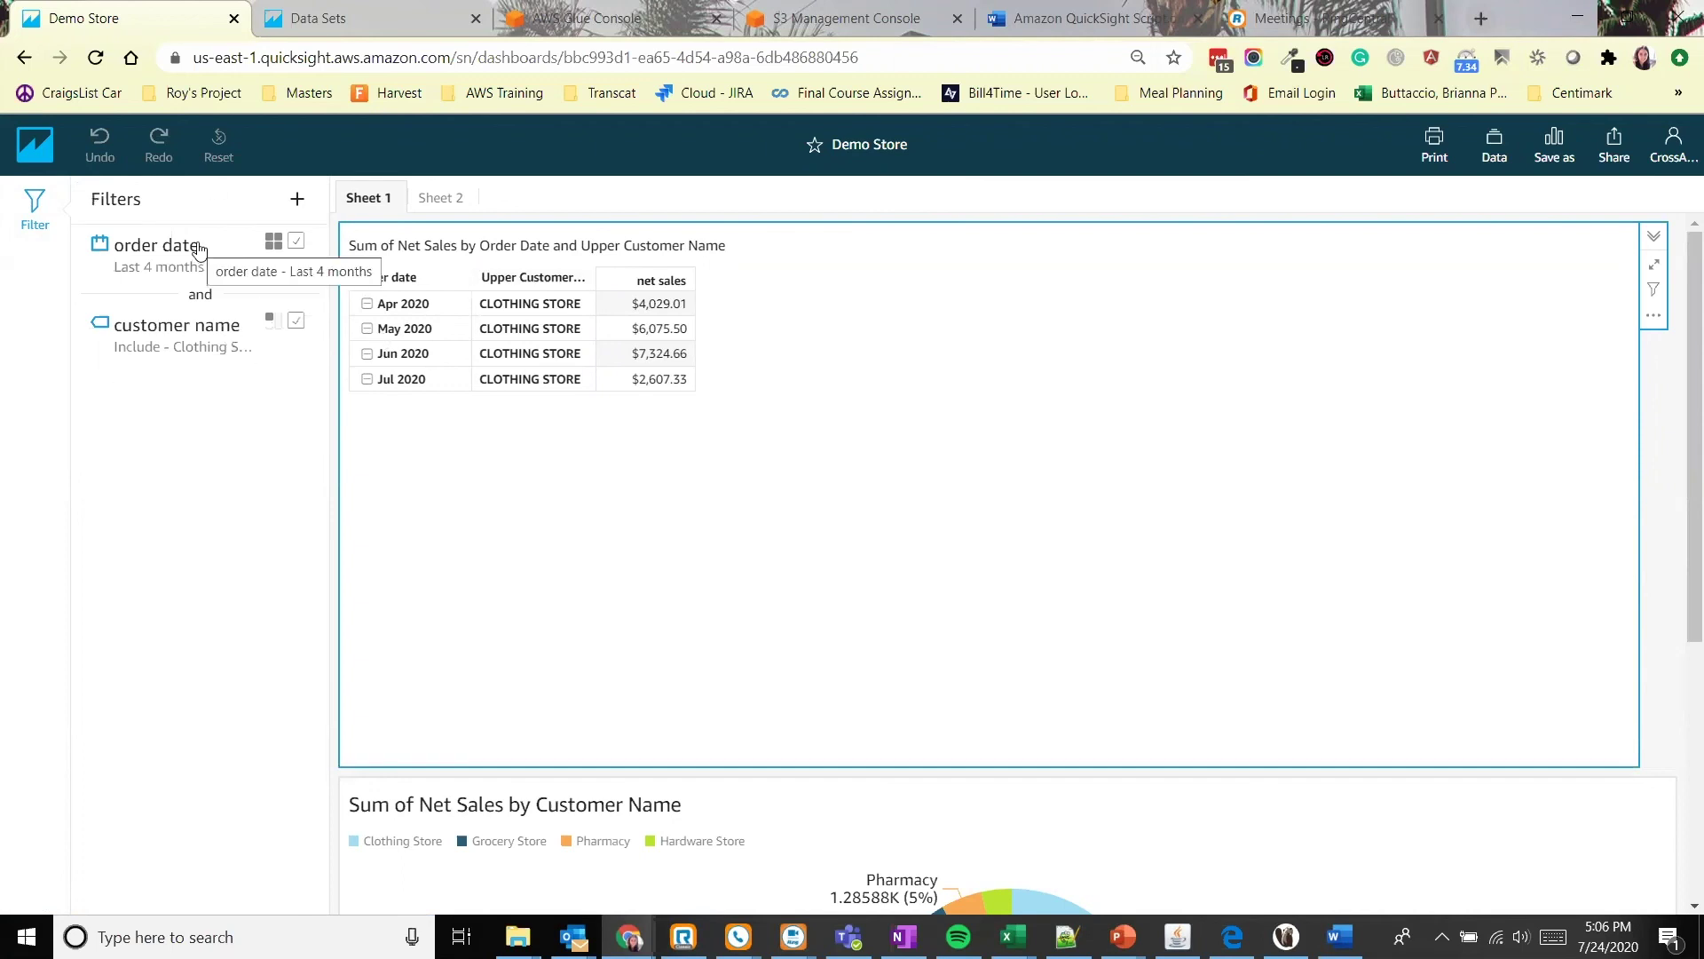
{"action": "left_click", "coordinate": [1566, 156]}
{"action": "left_click", "coordinate": [1118, 188]}
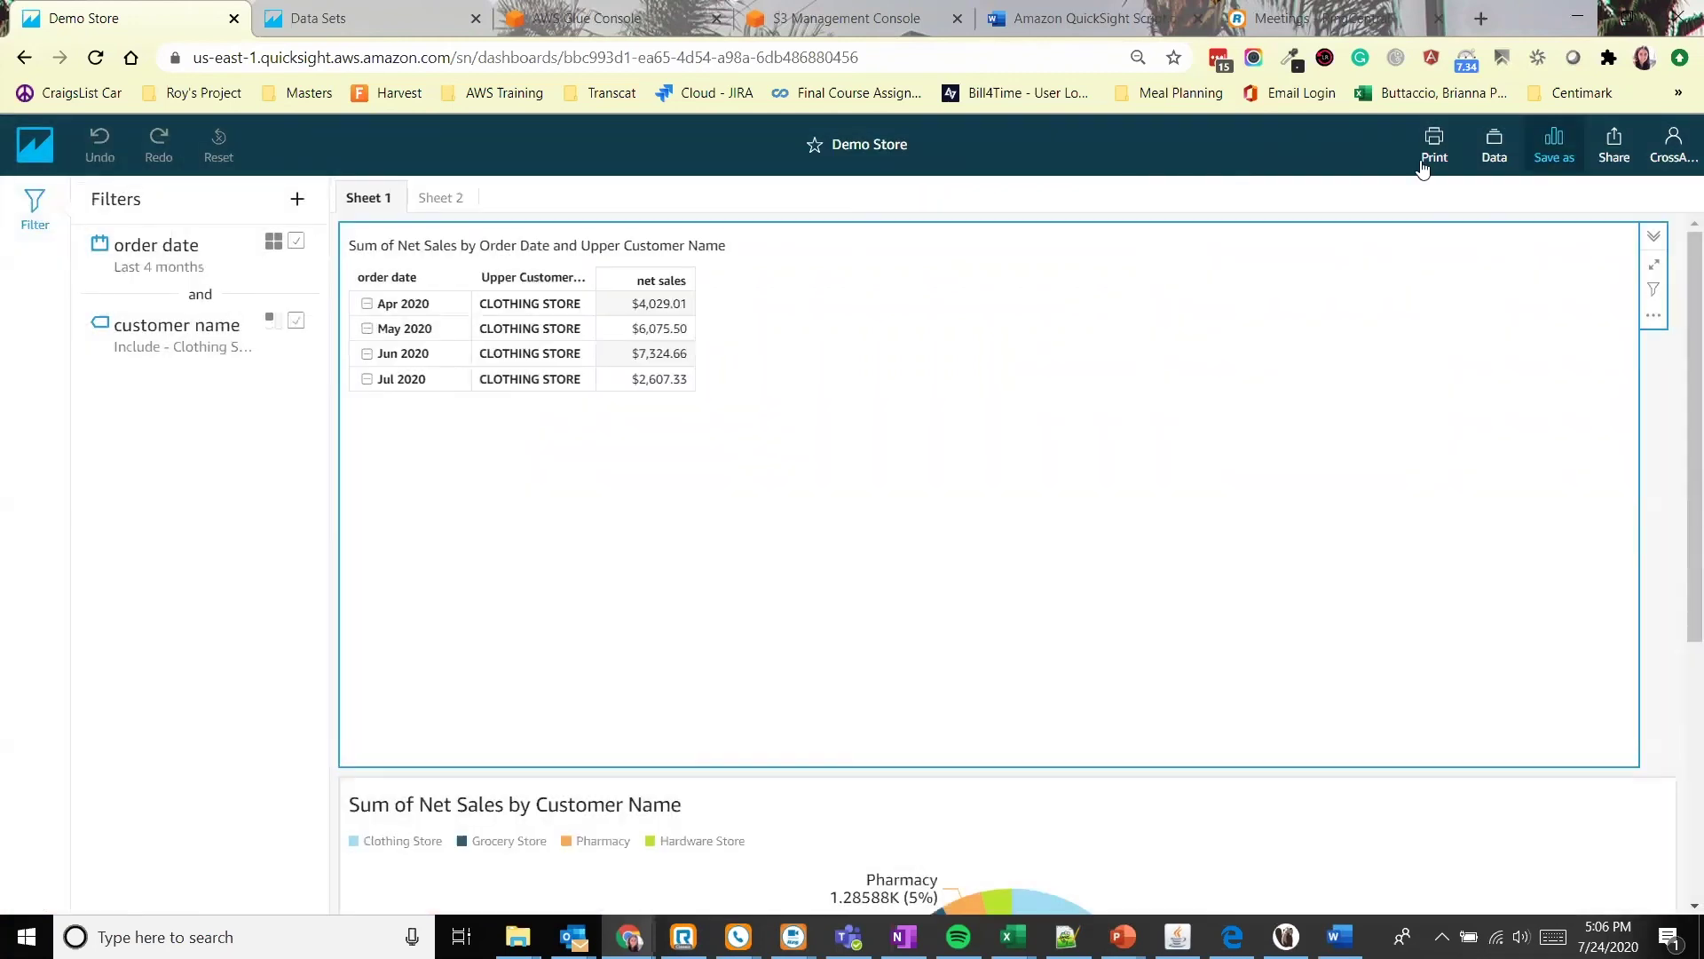
Reopen the Store Data analysis from the home page and open Share analysis.
{"action": "left_click", "coordinate": [34, 144]}
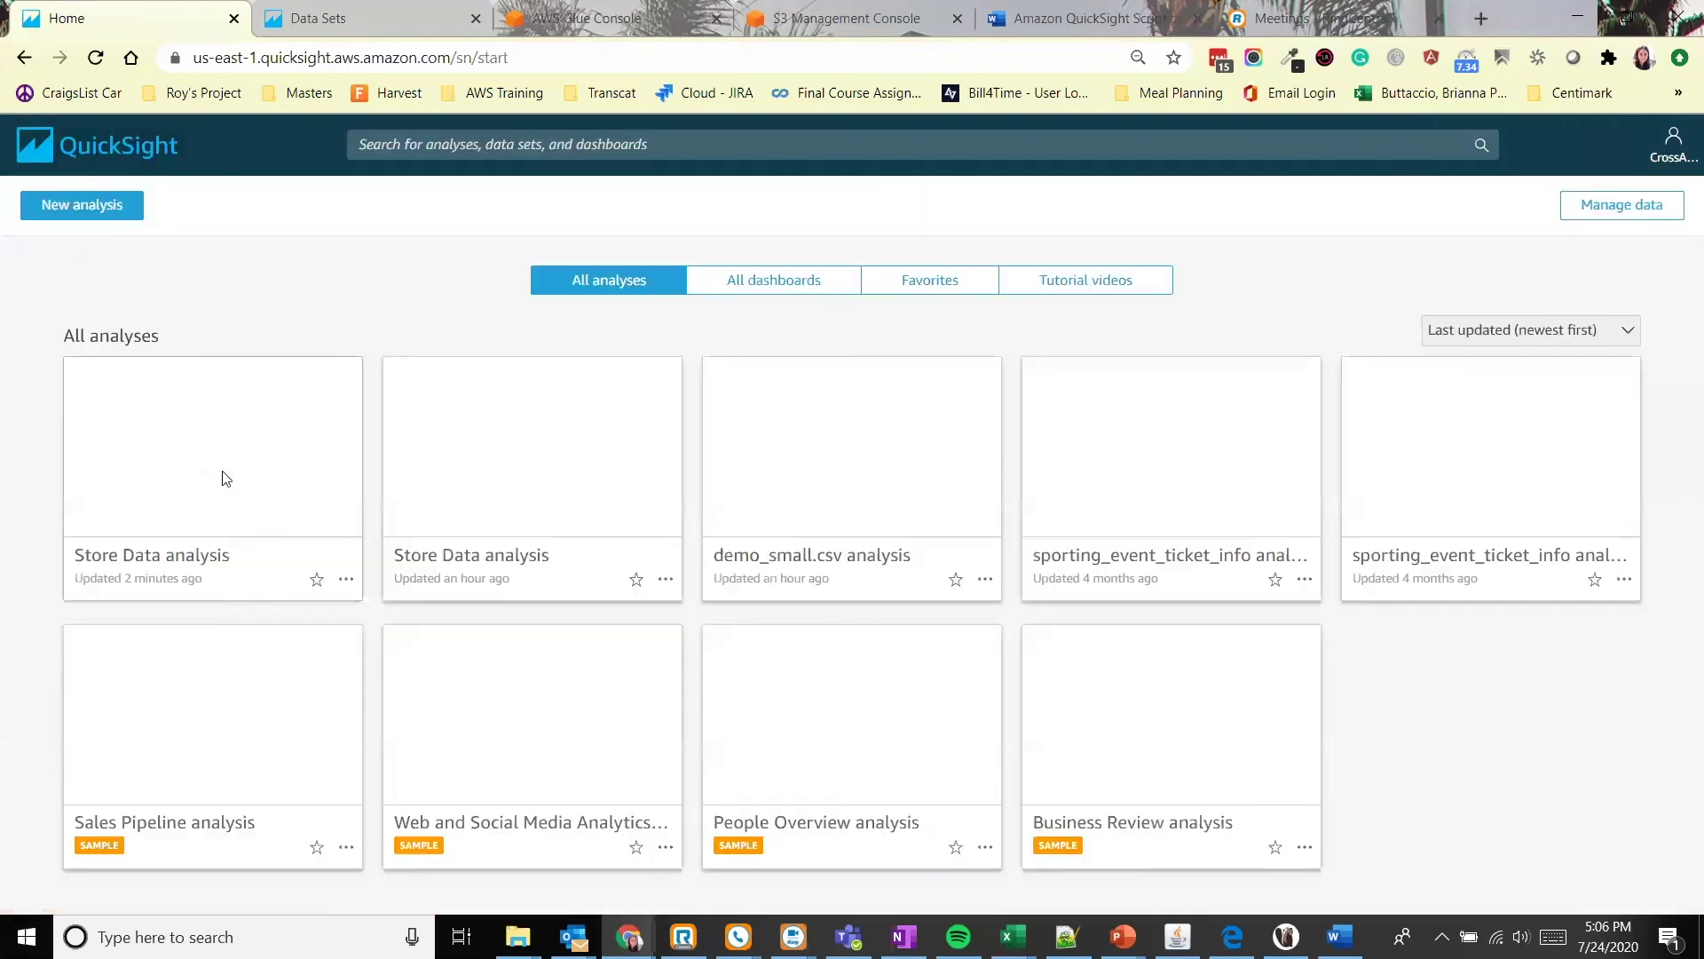
{"action": "left_click", "coordinate": [227, 484]}
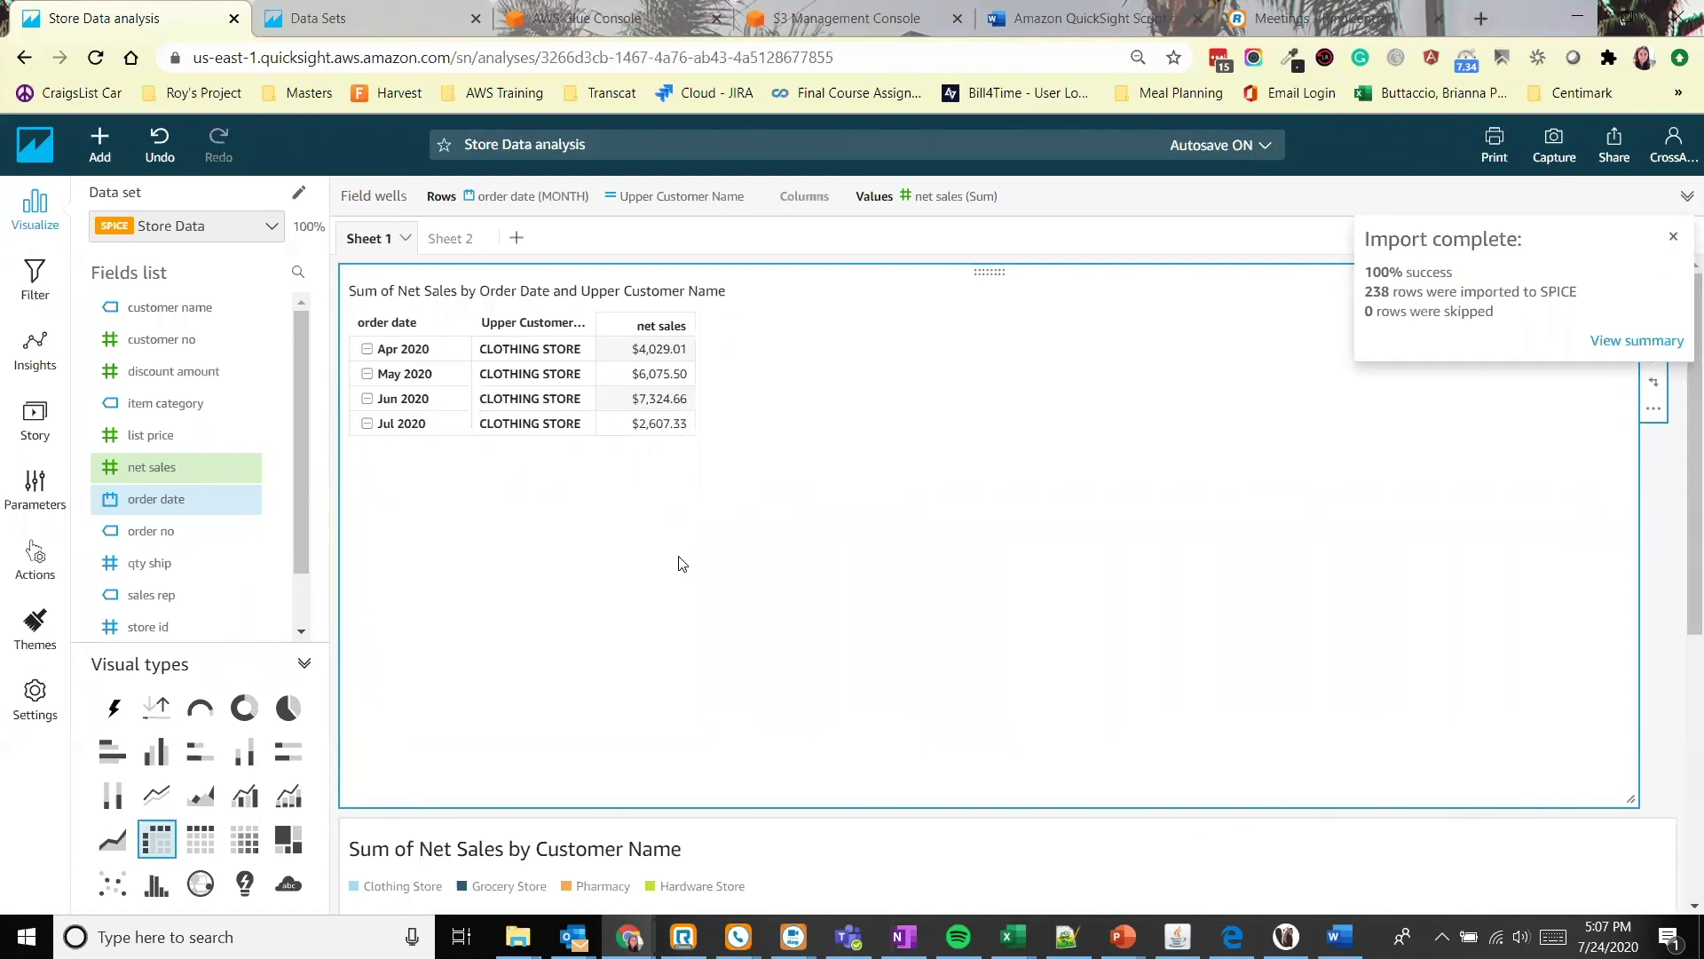
{"action": "left_click", "coordinate": [1612, 144]}
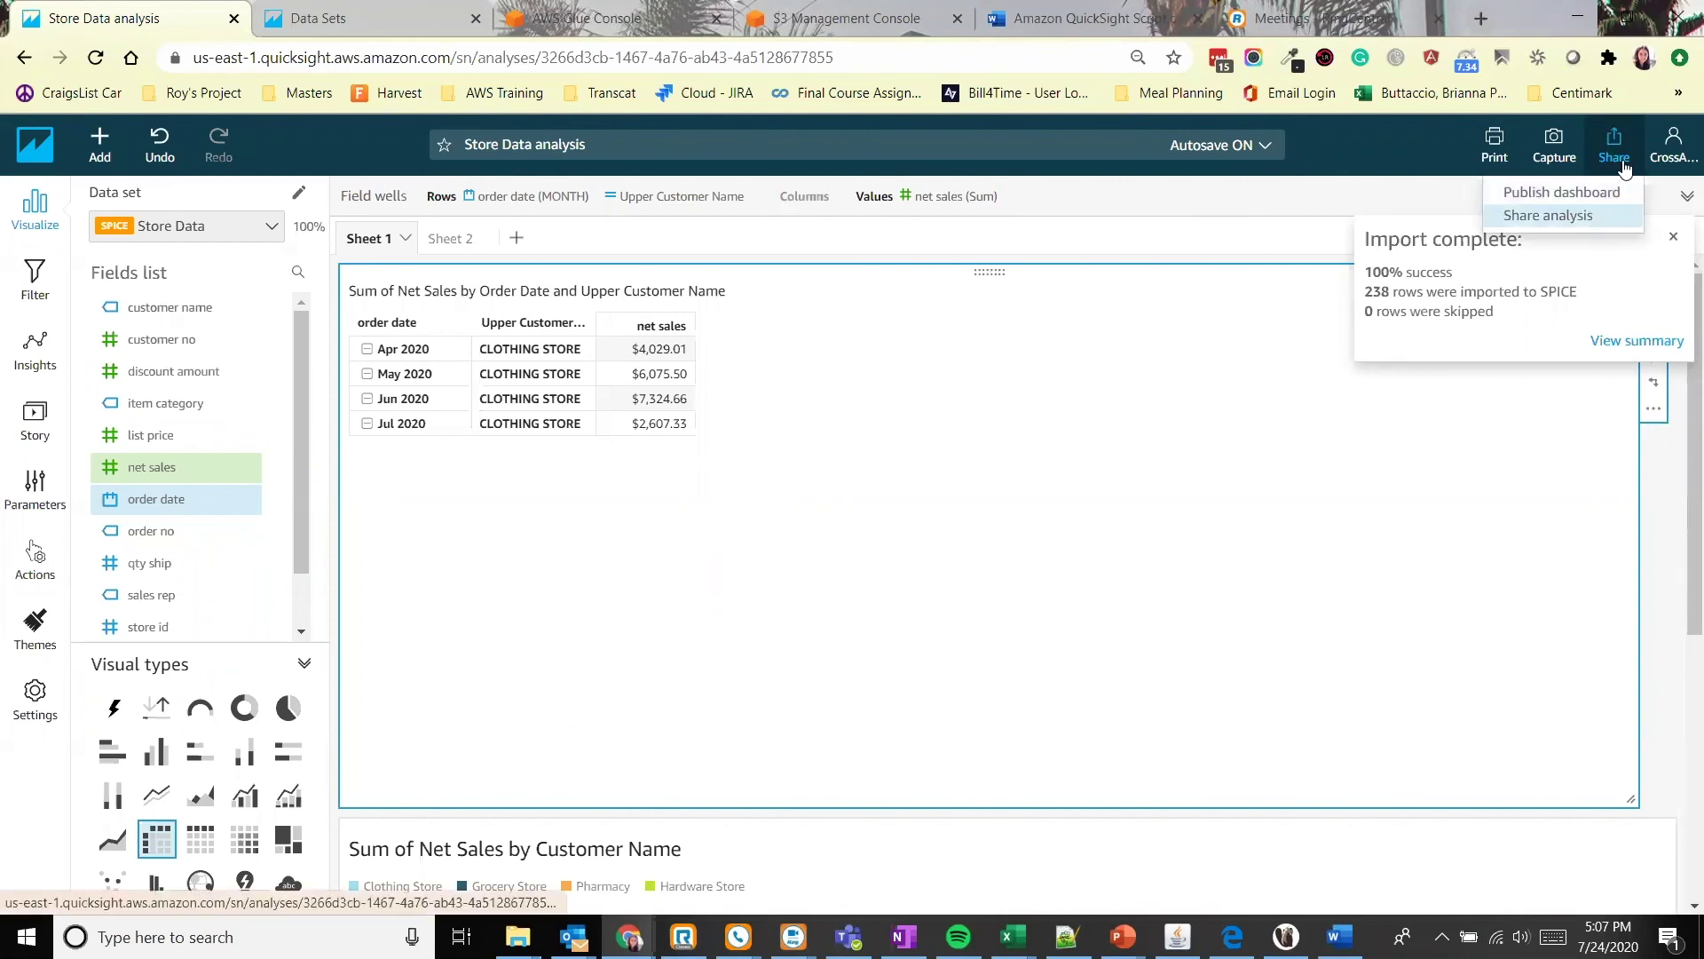
{"action": "left_click", "coordinate": [1595, 217]}
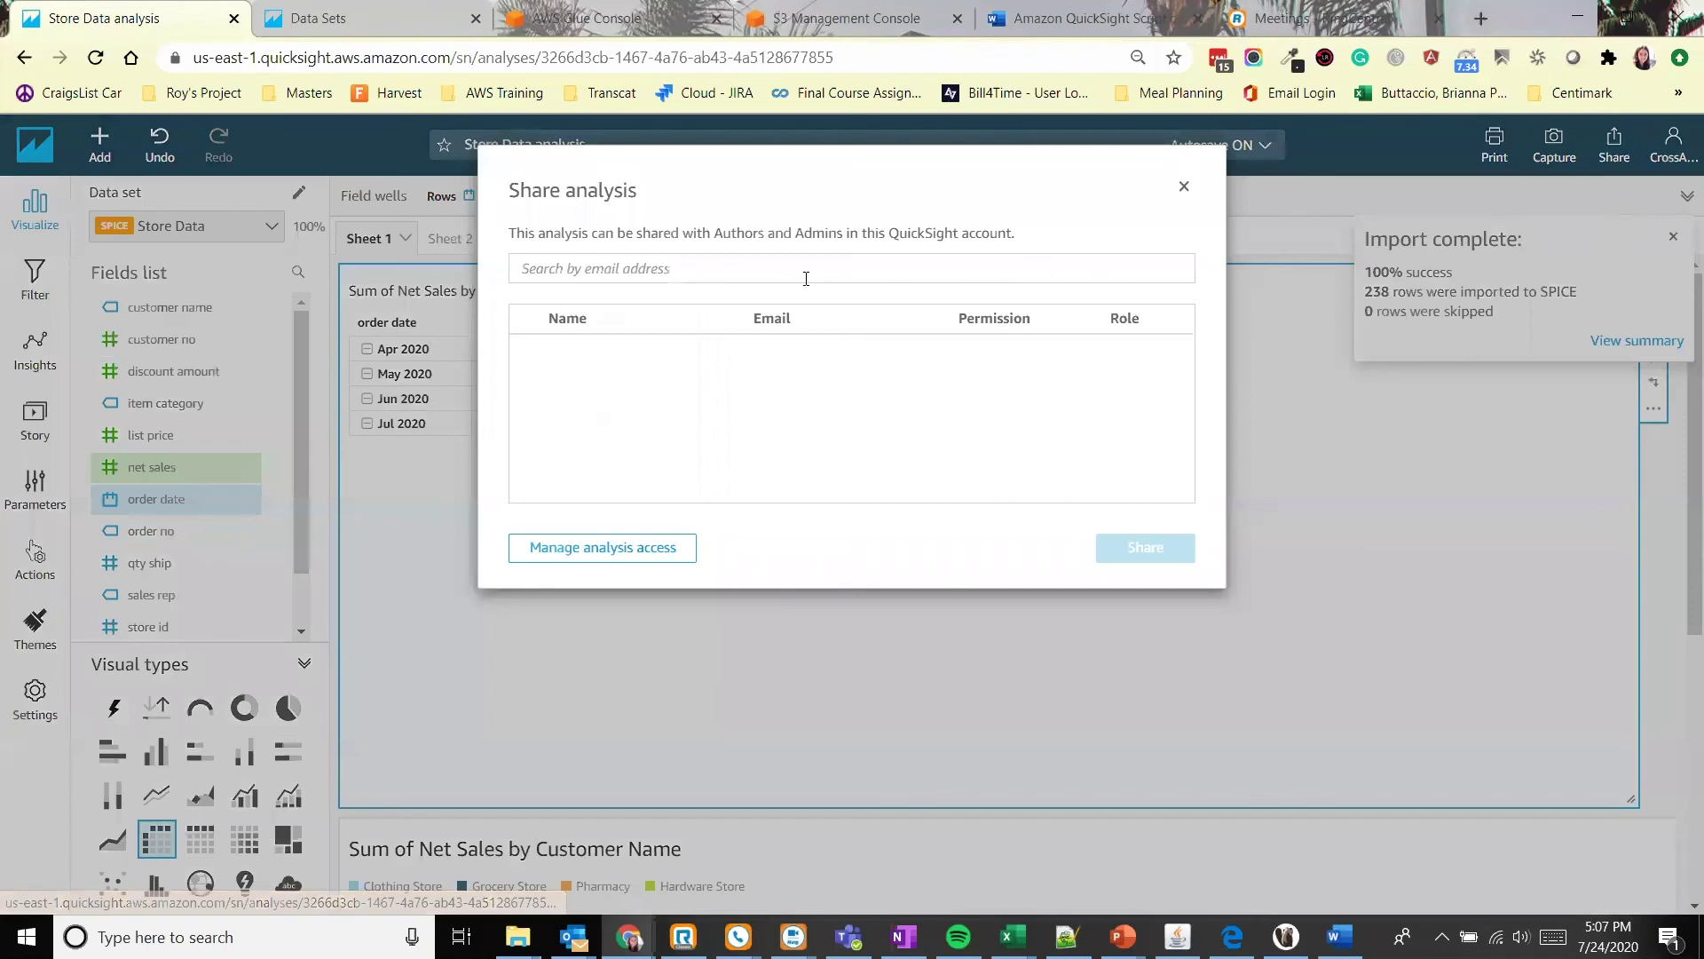